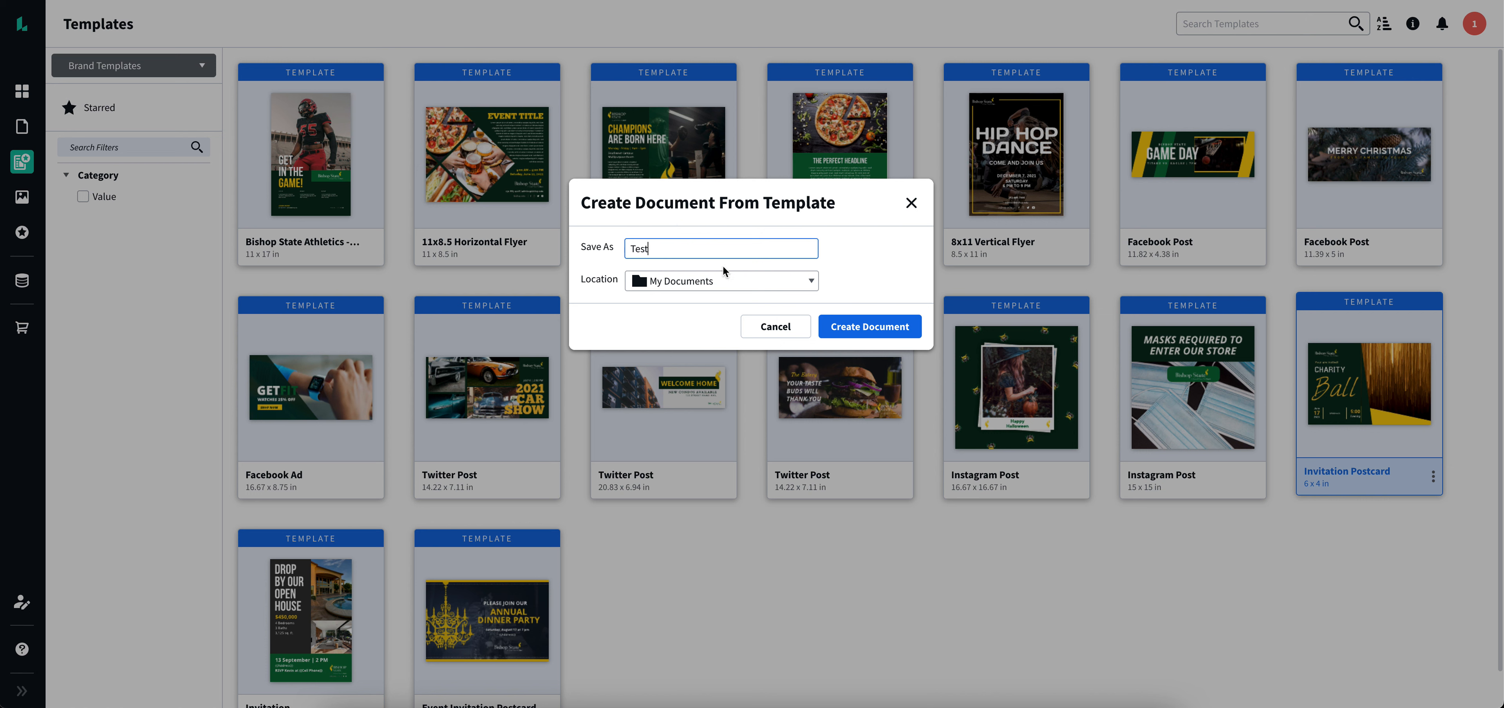
- Create a document named Test in My Documents from the Invitation Postcard template
{"action": "left_click", "coordinate": [880, 331]}
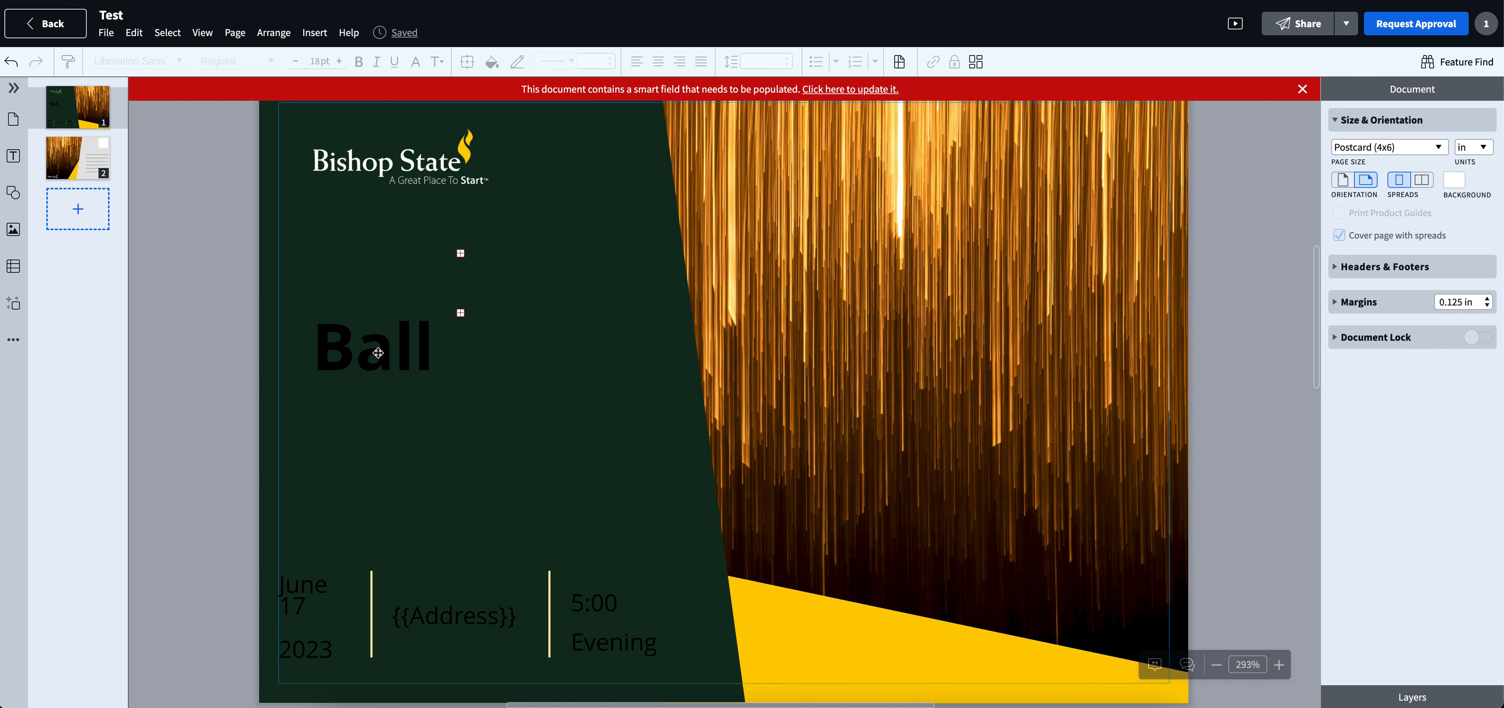
- Expand the two overflowing text frames below the Bishop State logo to fit their hidden heading text
{"action": "left_click", "coordinate": [461, 258]}
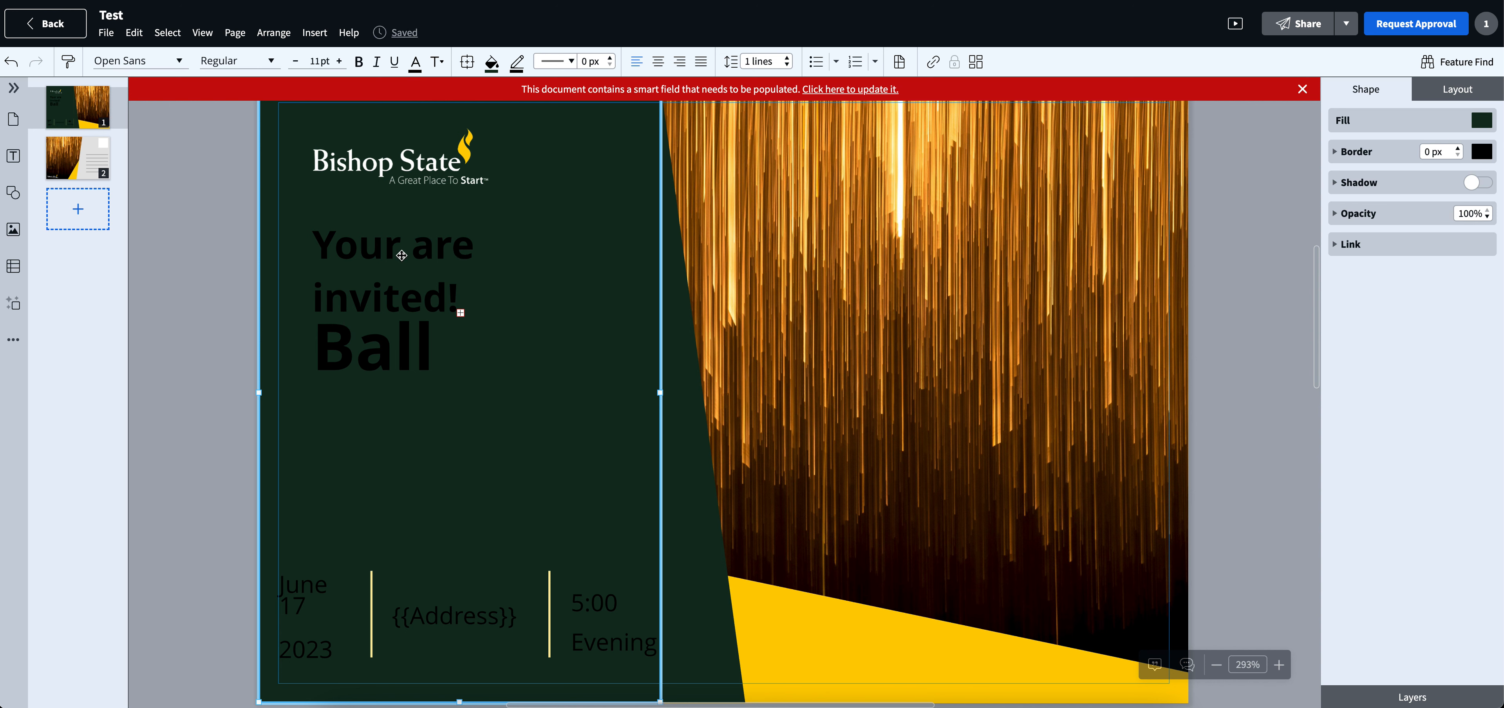
{"action": "left_click", "coordinate": [211, 250]}
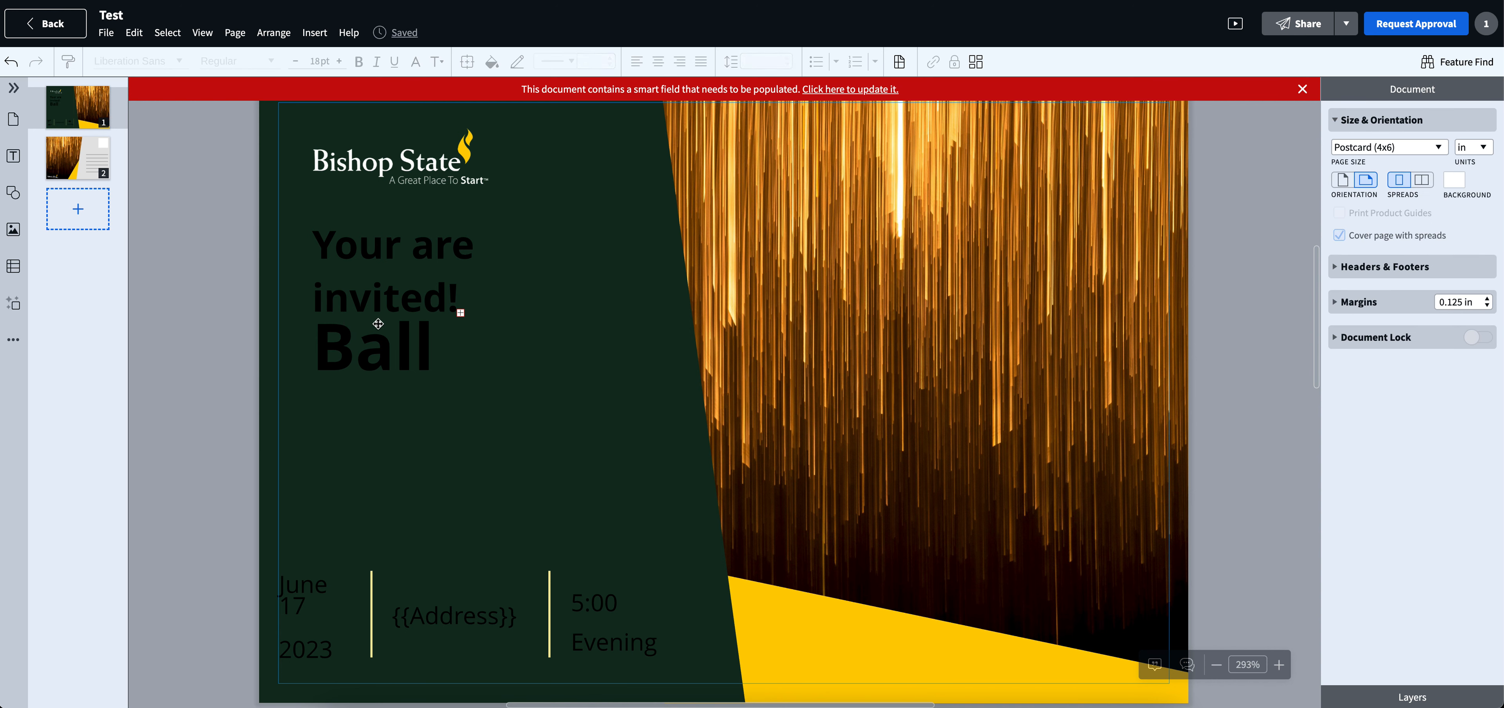
{"action": "left_click", "coordinate": [460, 313]}
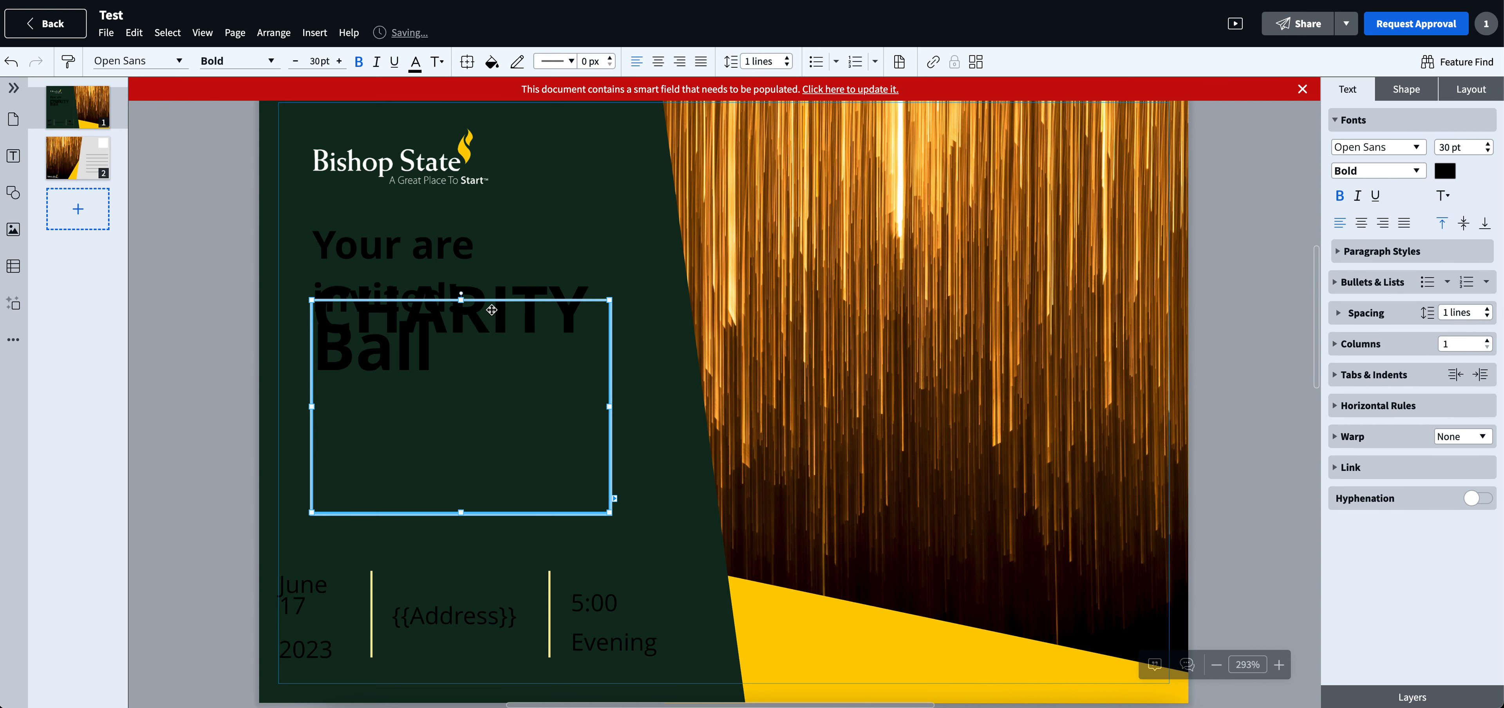
{"action": "left_click", "coordinate": [166, 344]}
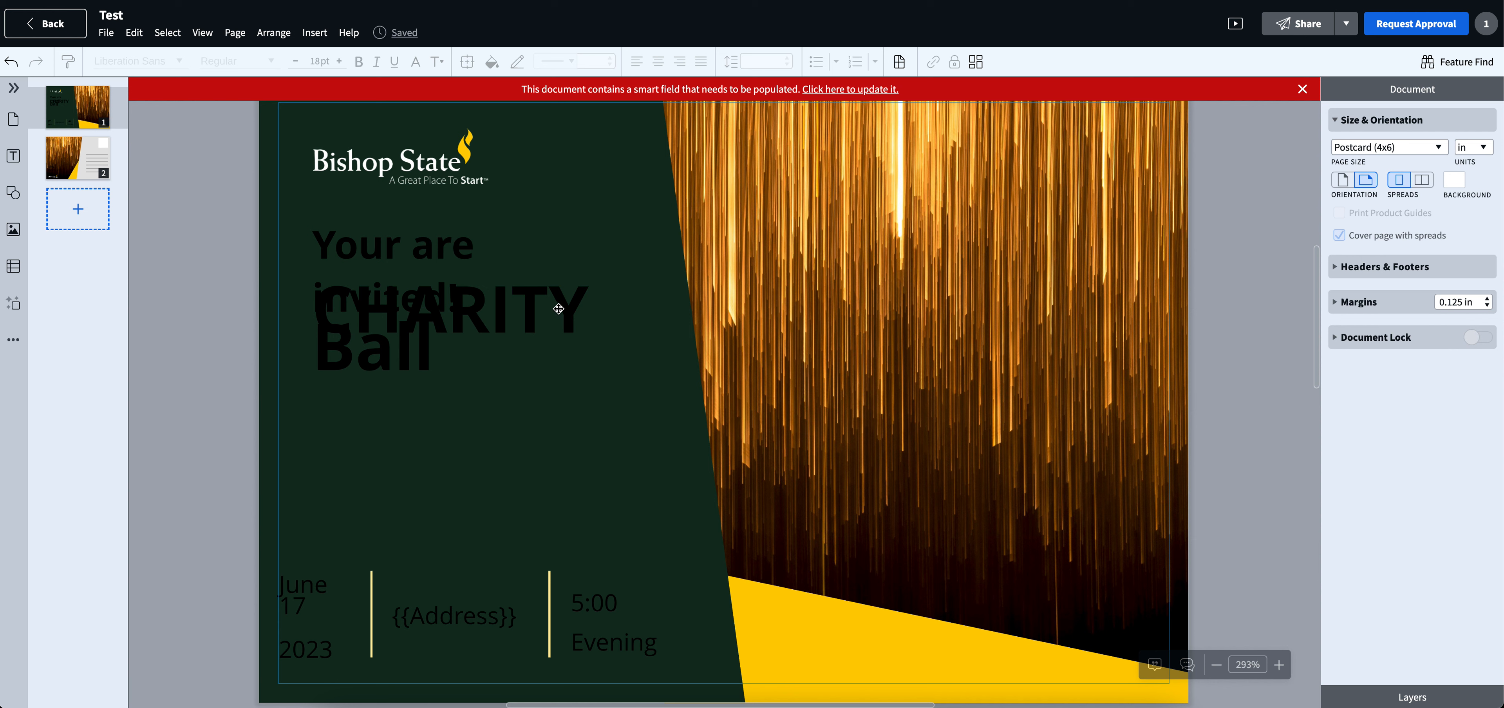
- Move the "Ball" text frame down, clear of the "CHARITY" line
{"action": "left_click", "coordinate": [559, 309]}
{"action": "left_click", "coordinate": [576, 332]}
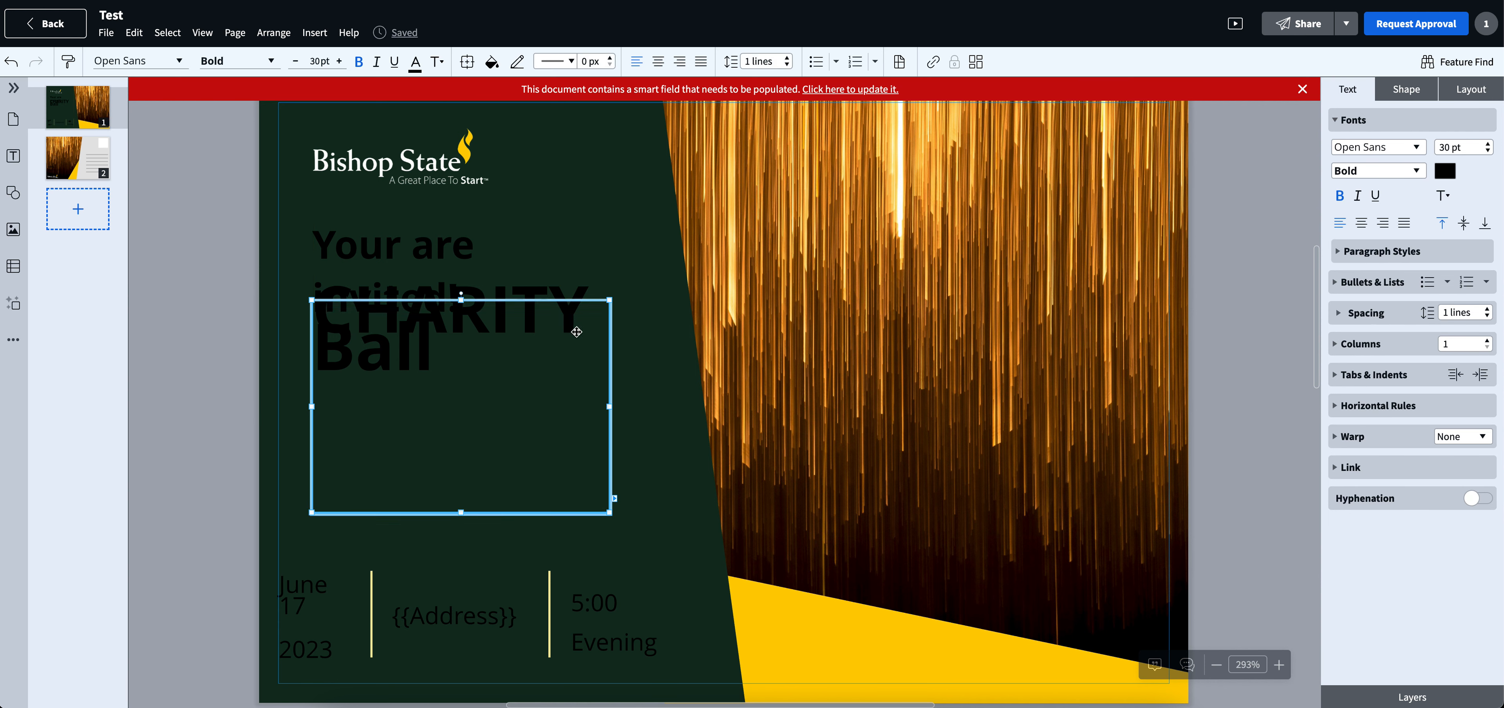
{"action": "left_click", "coordinate": [572, 301]}
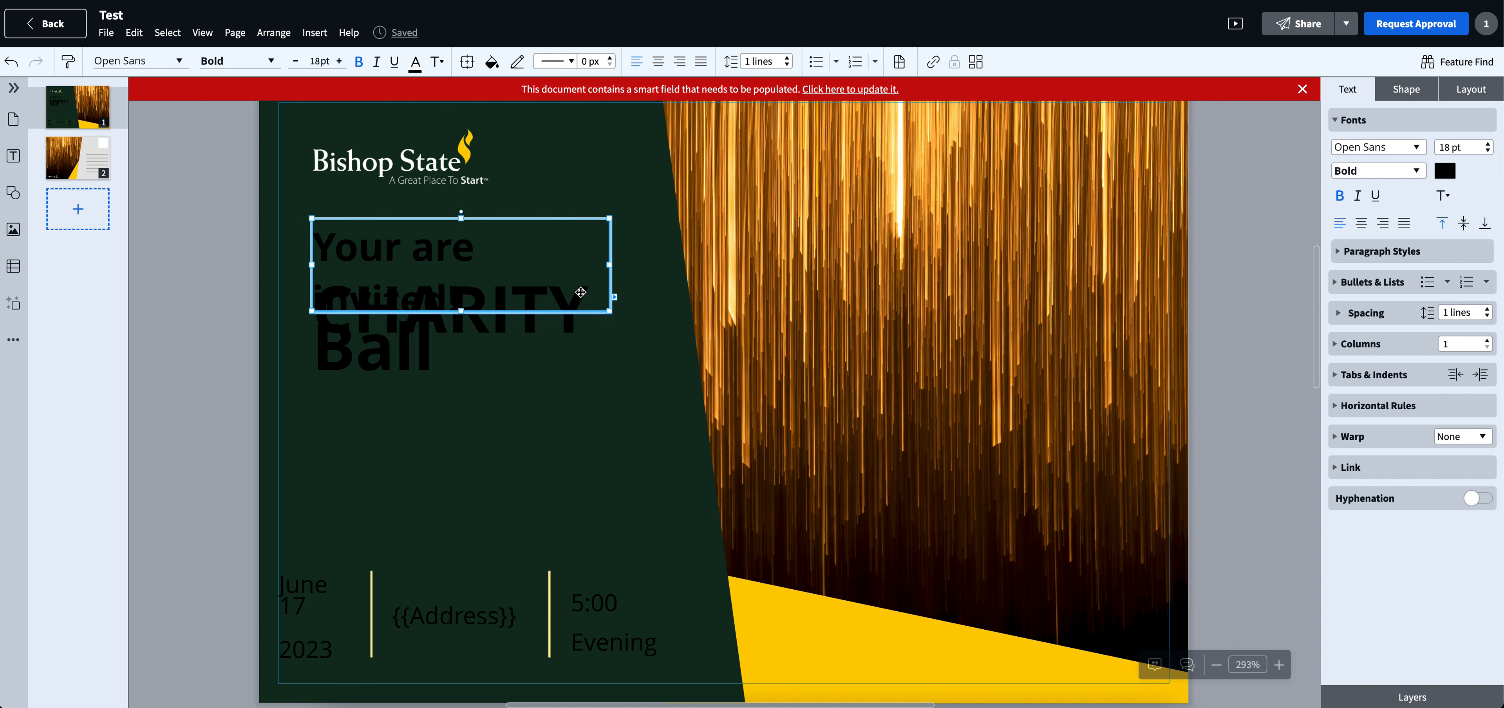
{"action": "left_click", "coordinate": [574, 332]}
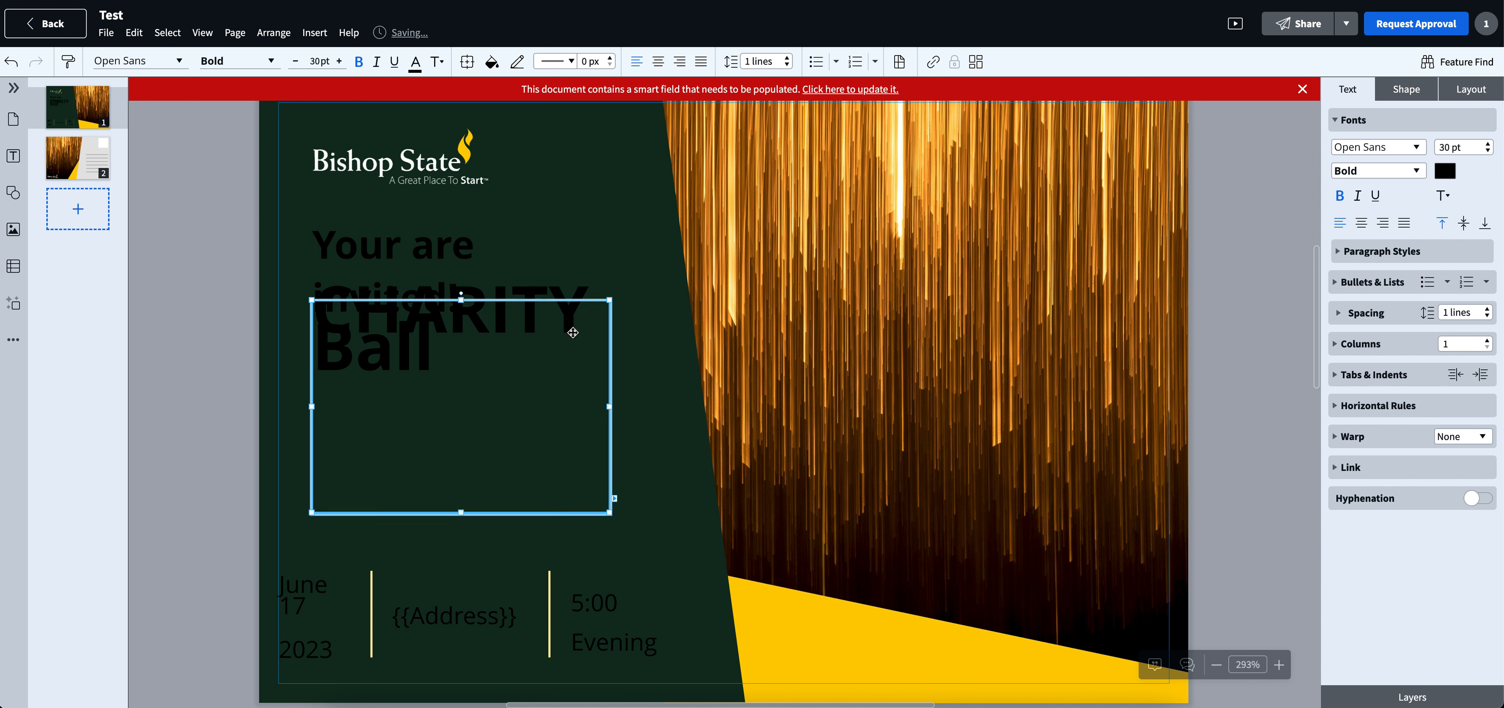
{"action": "key", "text": "Down"}
{"action": "key", "text": "Down"}
{"action": "key", "text": "Down"}
{"action": "key", "text": "Down"}
{"action": "key", "text": "Down"}
{"action": "key", "text": "Down"}
{"action": "key", "text": "Down"}
{"action": "key", "text": "Down"}
{"action": "key", "text": "Down"}
{"action": "key", "text": "Down"}
{"action": "key", "text": "Down"}
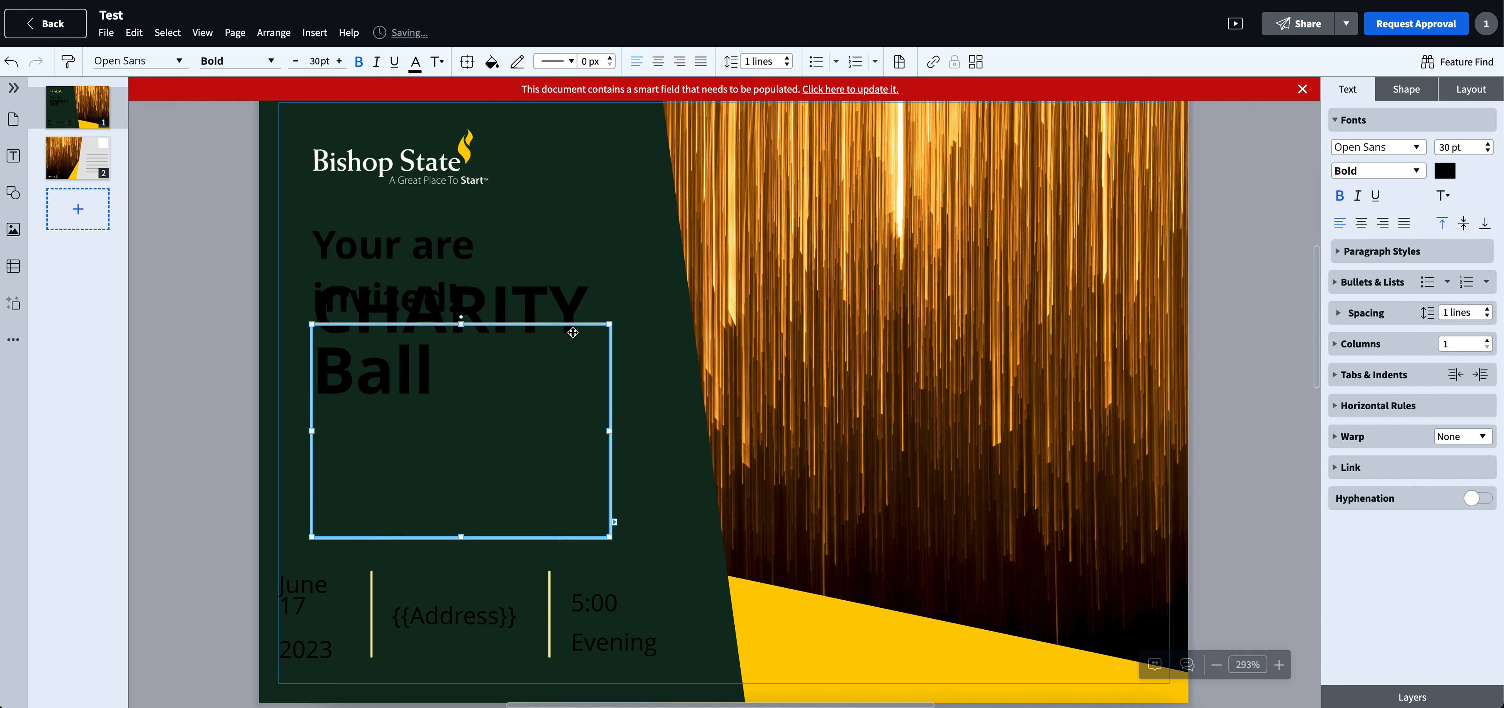
{"action": "key", "text": "Down"}
{"action": "key", "text": "Down"}
{"action": "key", "text": "Down"}
{"action": "key", "text": "Down"}
{"action": "key", "text": "Down"}
{"action": "key", "text": "Down"}
{"action": "key", "text": "Down"}
{"action": "key", "text": "Down"}
{"action": "key", "text": "Down"}
{"action": "key", "text": "Down"}
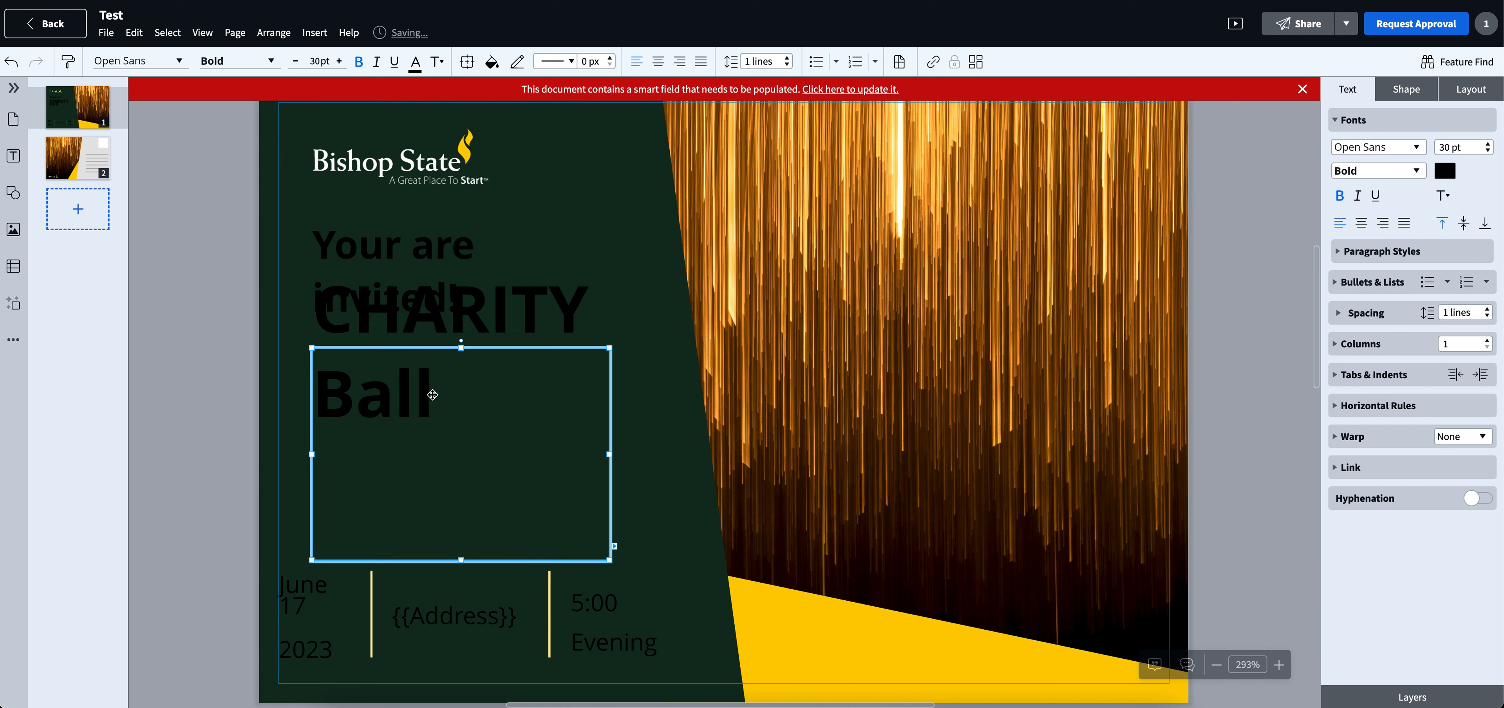
- Move the "CHARITY" text frame down until it sits below "Your are invited!"
{"action": "left_click", "coordinate": [573, 316]}
{"action": "key", "text": "Down"}
{"action": "key", "text": "Down"}
{"action": "key", "text": "Down"}
{"action": "key", "text": "Down"}
{"action": "key", "text": "Down"}
{"action": "key", "text": "Down"}
{"action": "key", "text": "Down"}
{"action": "key", "text": "Down"}
{"action": "key", "text": "Down"}
{"action": "key", "text": "Down"}
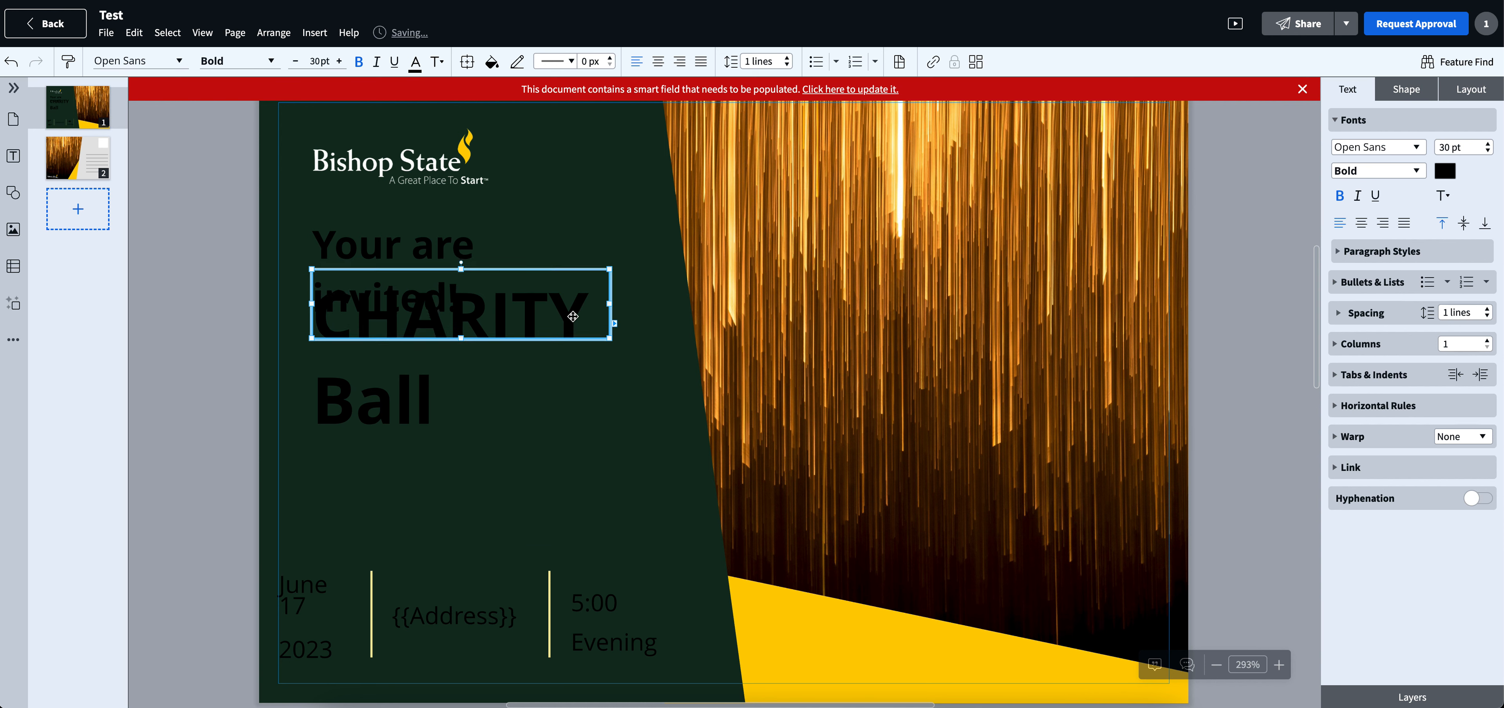
{"action": "key", "text": "Down"}
{"action": "key", "text": "Down"}
{"action": "key", "text": "Down"}
{"action": "key", "text": "Down"}
{"action": "key", "text": "Down"}
{"action": "key", "text": "Down"}
{"action": "key", "text": "Down"}
{"action": "key", "text": "Down"}
{"action": "key", "text": "Down"}
{"action": "key", "text": "Down"}
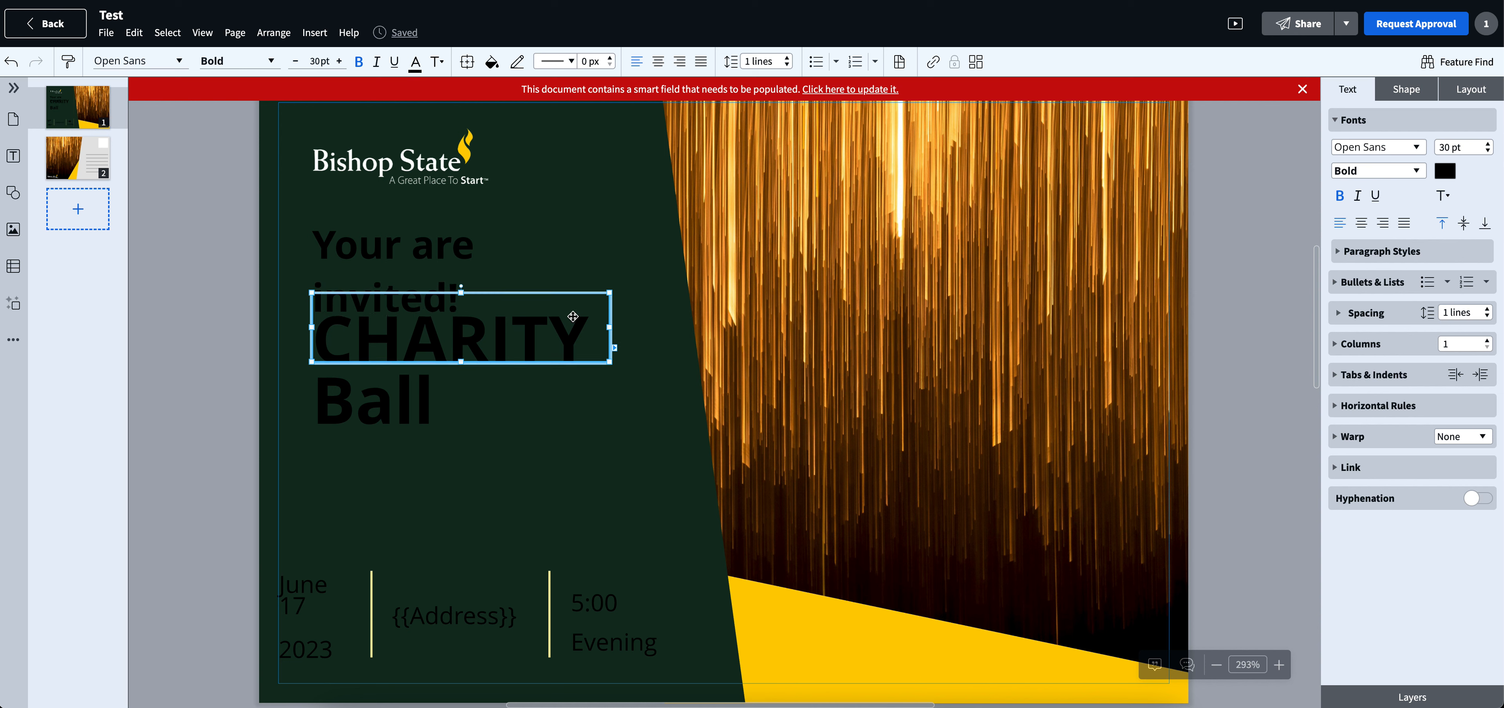
{"action": "key", "text": "Down"}
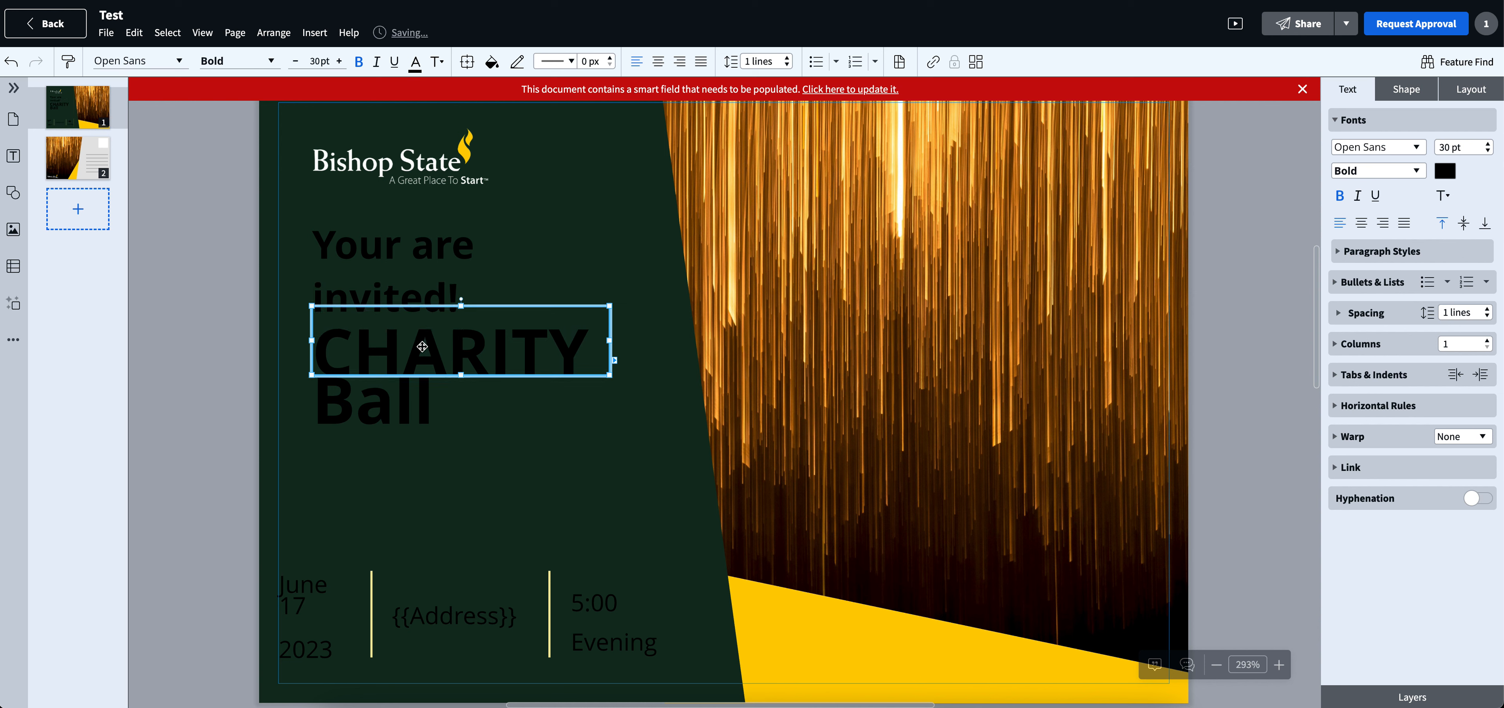
{"action": "key", "text": "Down"}
{"action": "key", "text": "Down"}
{"action": "key", "text": "Down"}
{"action": "key", "text": "Down"}
{"action": "key", "text": "Down"}
{"action": "key", "text": "Down"}
{"action": "key", "text": "Down"}
{"action": "key", "text": "Down"}
{"action": "key", "text": "Down"}
{"action": "key", "text": "Down"}
{"action": "key", "text": "Down"}
{"action": "key", "text": "Down"}
{"action": "key", "text": "Down"}
{"action": "key", "text": "Down"}
{"action": "key", "text": "Down"}
{"action": "key", "text": "Down"}
{"action": "key", "text": "Down"}
{"action": "key", "text": "Down"}
{"action": "key", "text": "Down"}
{"action": "key", "text": "Down"}
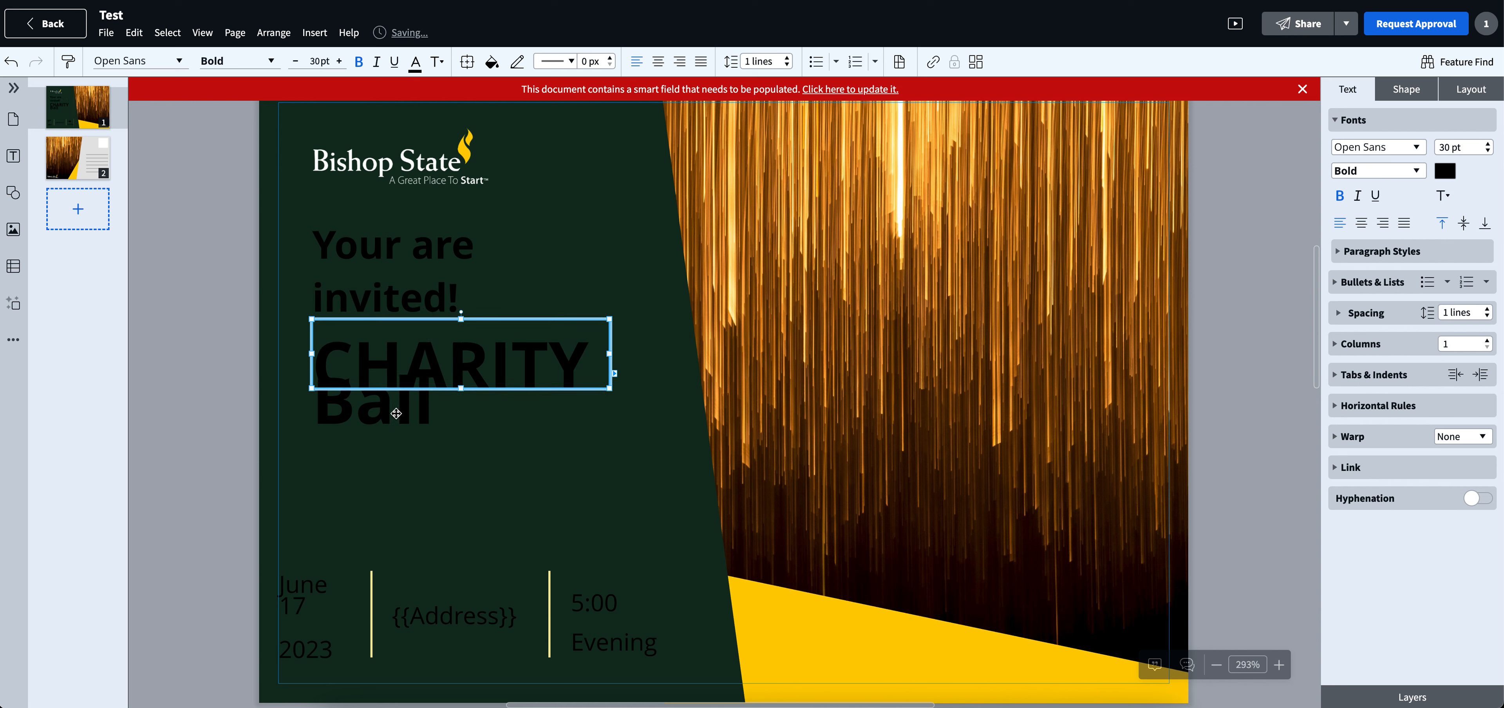
- Nudge the "CHARITY" and "Ball" lines further down so they stack without overlapping
{"action": "key", "text": "Down"}
{"action": "key", "text": "Down"}
{"action": "key", "text": "Down"}
{"action": "key", "text": "Down"}
{"action": "key", "text": "Down"}
{"action": "key", "text": "Down"}
{"action": "key", "text": "Down"}
{"action": "key", "text": "Down"}
{"action": "key", "text": "Down"}
{"action": "key", "text": "Down"}
{"action": "key", "text": "Down"}
{"action": "key", "text": "Down"}
{"action": "key", "text": "Down"}
{"action": "key", "text": "Down"}
{"action": "key", "text": "Down"}
{"action": "key", "text": "Down"}
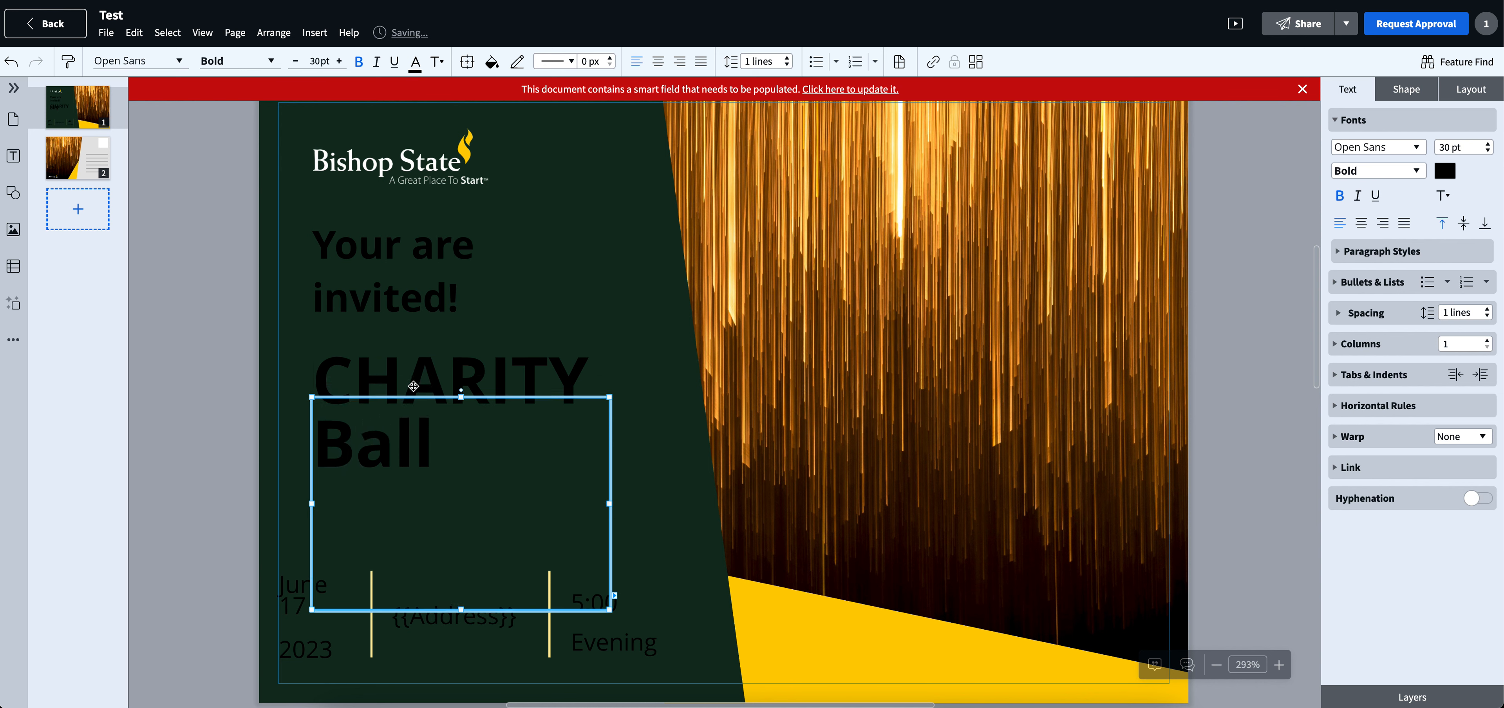
{"action": "left_click", "coordinate": [217, 361]}
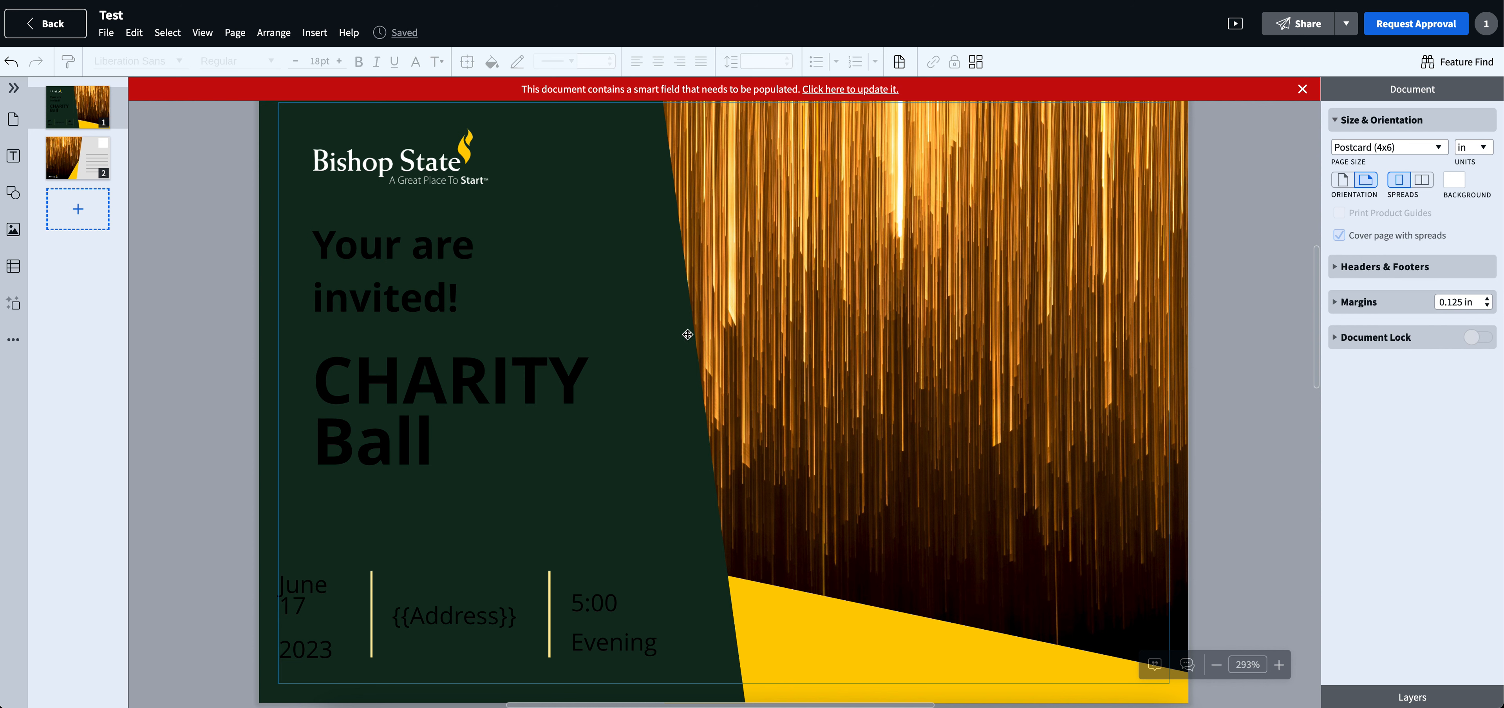
- Change the "Your are invited!" text colour to white from the document colours
{"action": "left_click", "coordinate": [426, 283]}
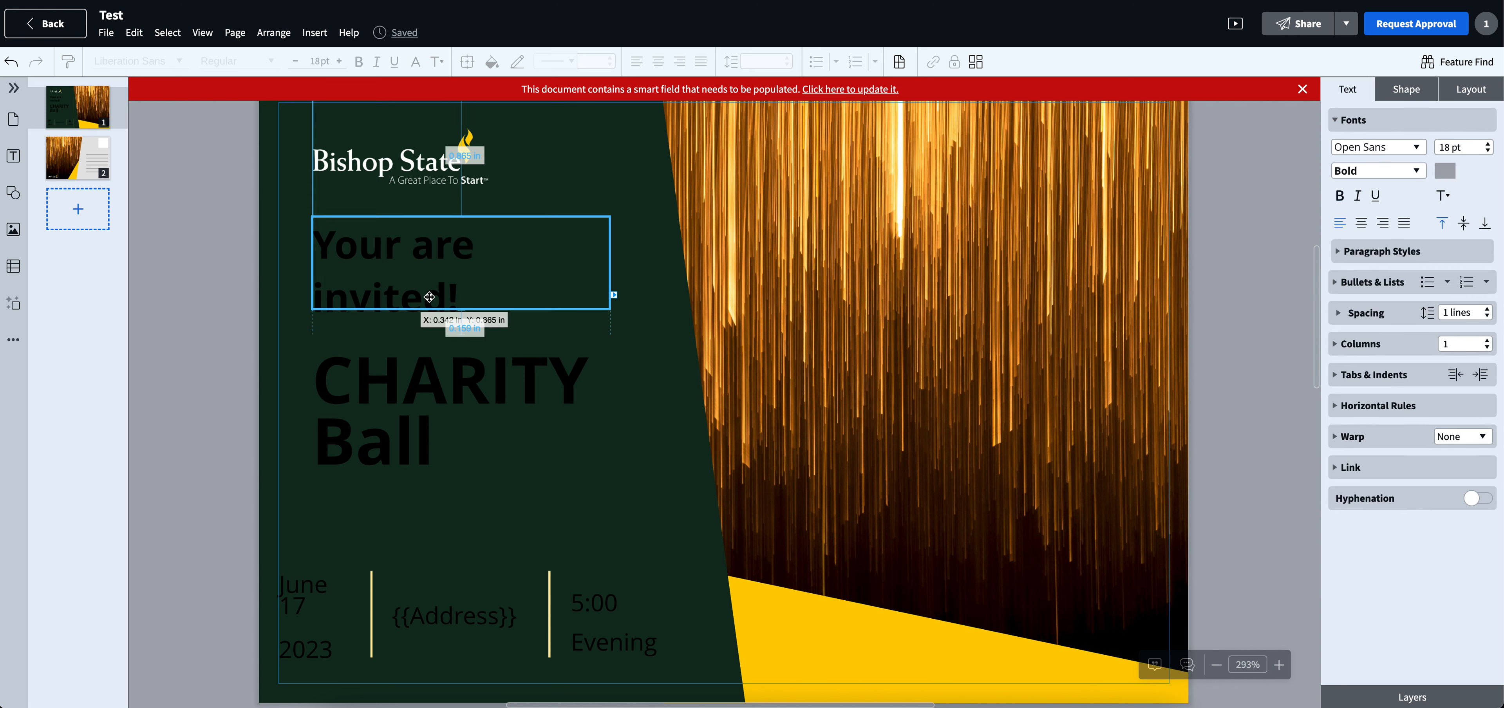
{"action": "triple_click", "coordinate": [428, 296]}
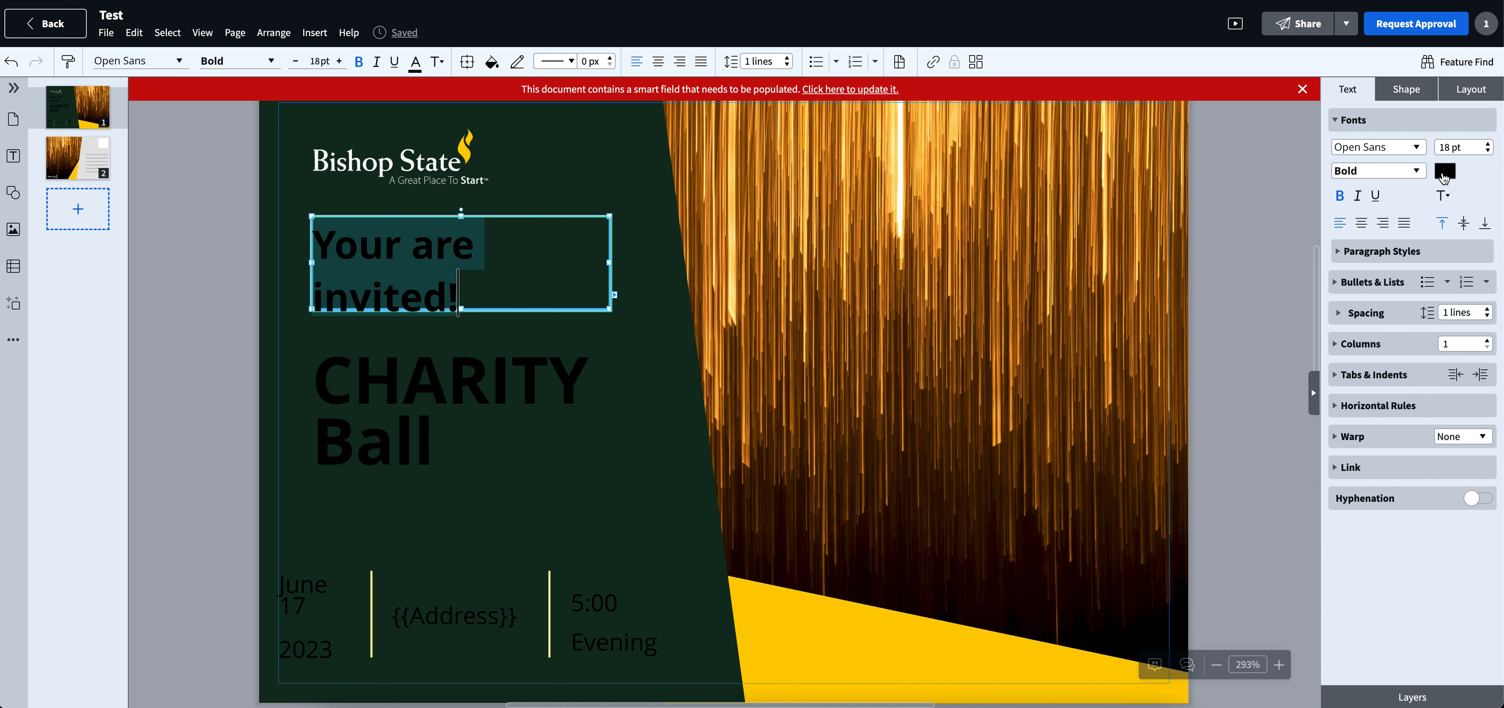
{"action": "left_click", "coordinate": [1445, 173]}
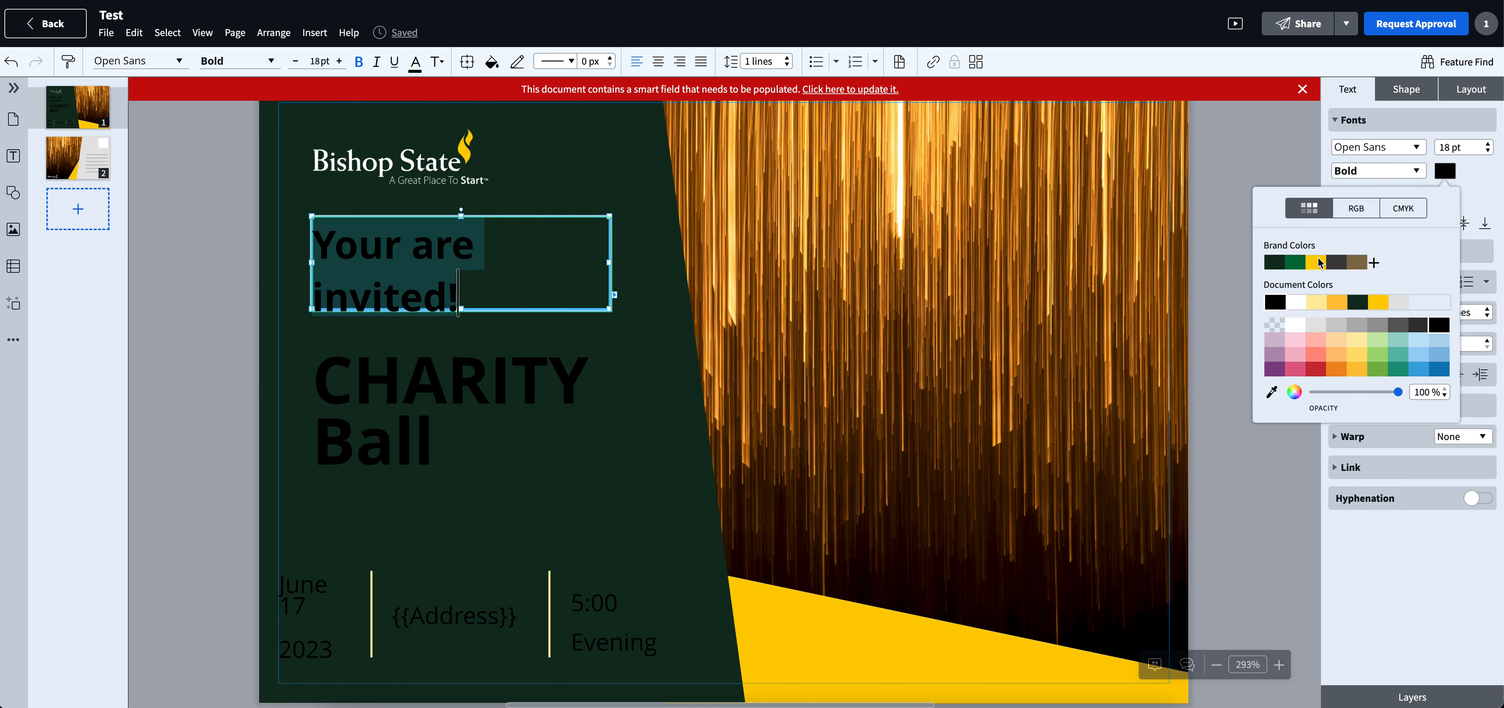
{"action": "left_click", "coordinate": [1296, 302]}
{"action": "left_click", "coordinate": [1294, 302]}
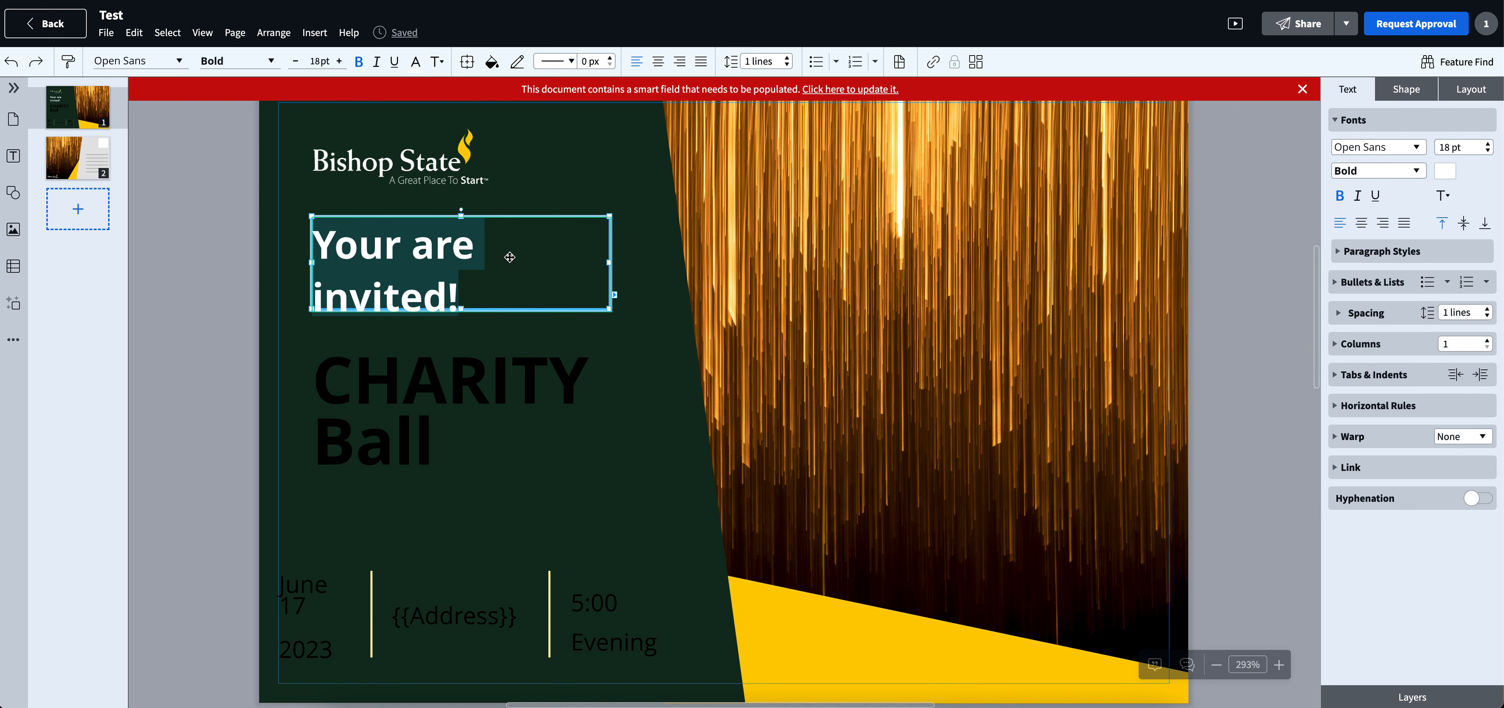
- Replace the "Your are invited!" text with "Welcome to Bishop State" and shift its frame slightly
{"action": "left_click_drag", "start_coordinate": [487, 262], "coordinate": [461, 289]}
{"action": "left_click", "coordinate": [461, 289]}
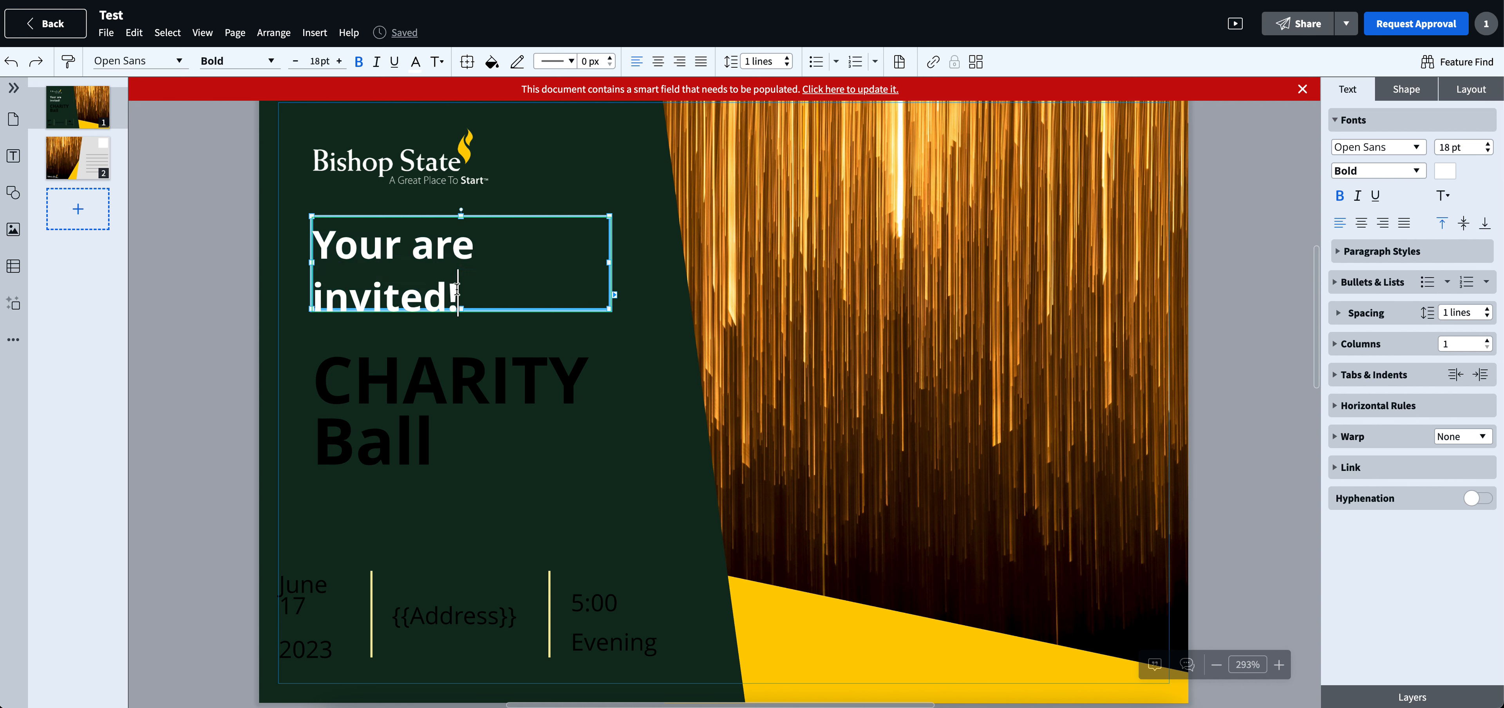
{"action": "left_click_drag", "start_coordinate": [461, 288], "coordinate": [299, 242]}
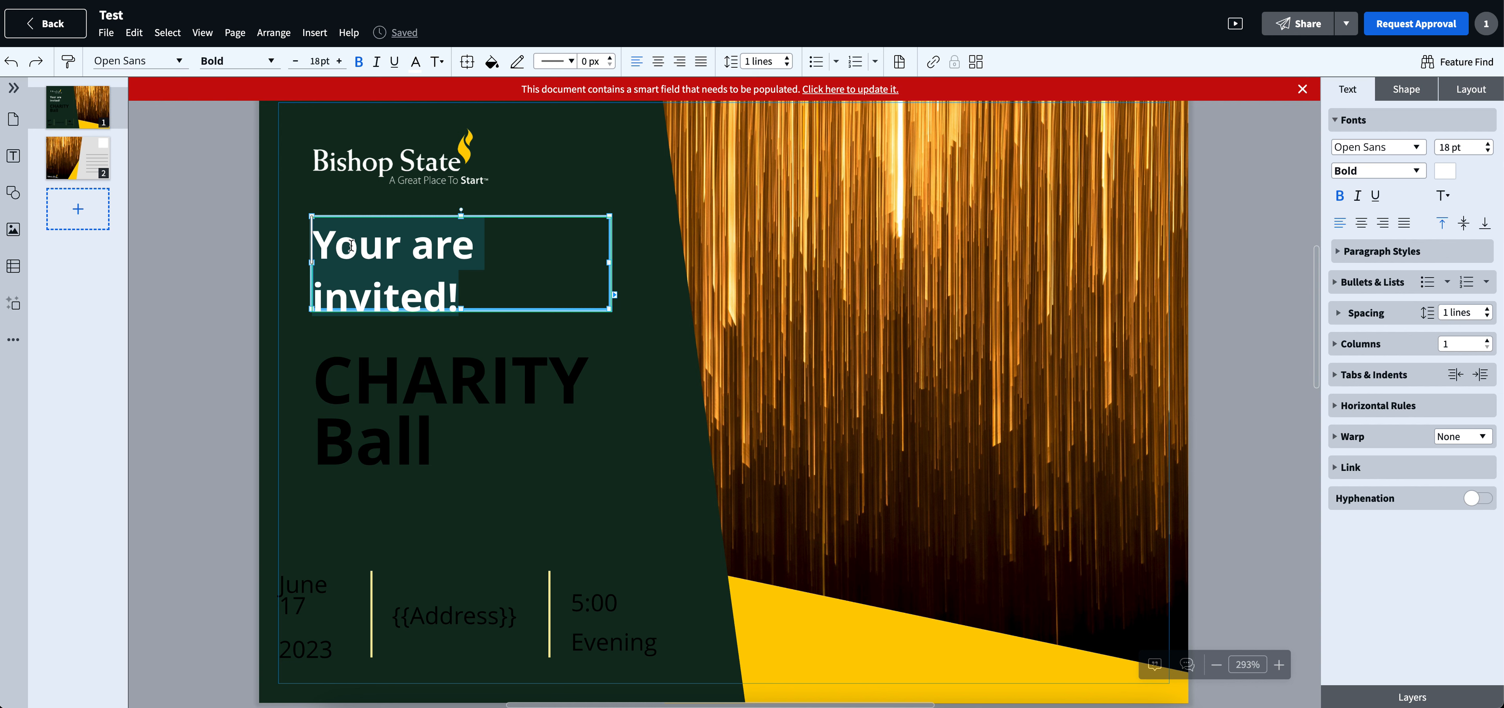
{"action": "type", "text": "Welcom"}
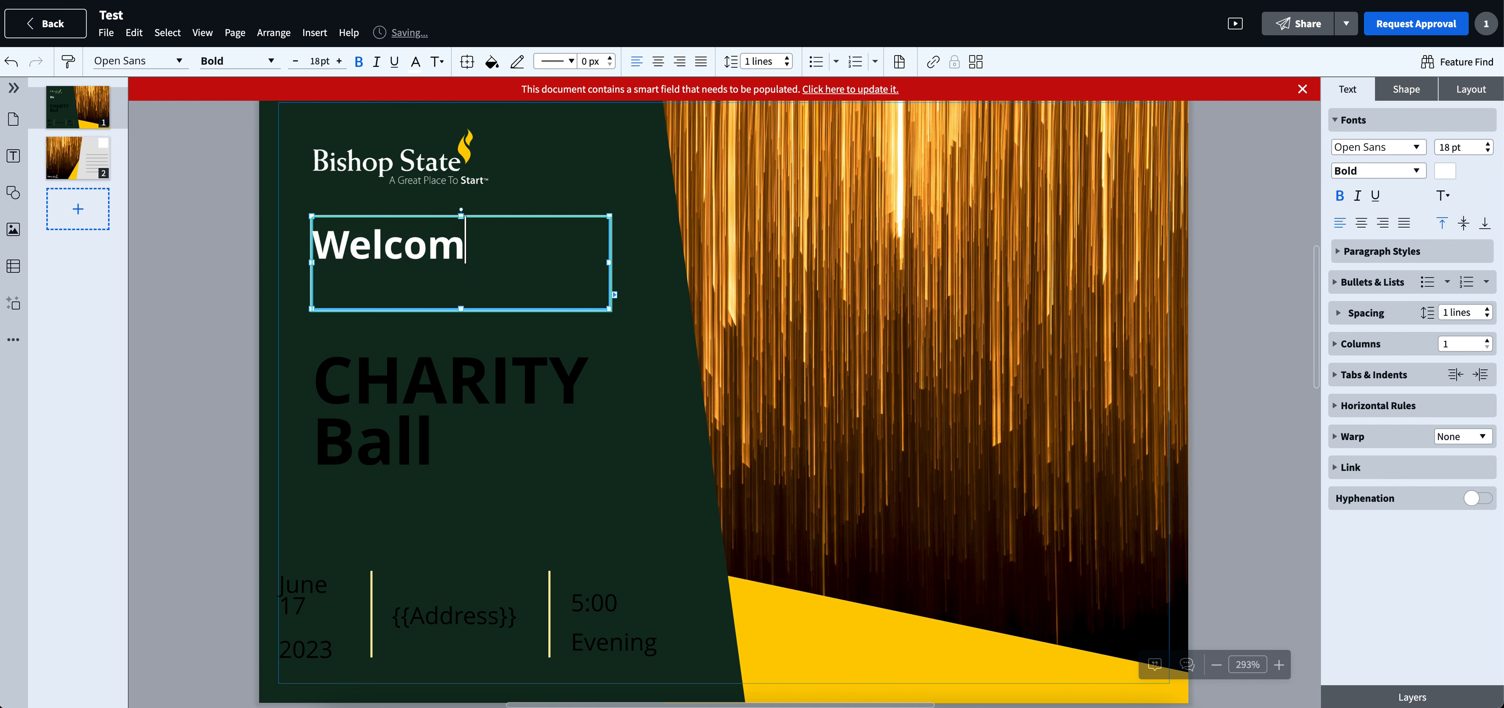
{"action": "type", "text": "e to Bishop "}
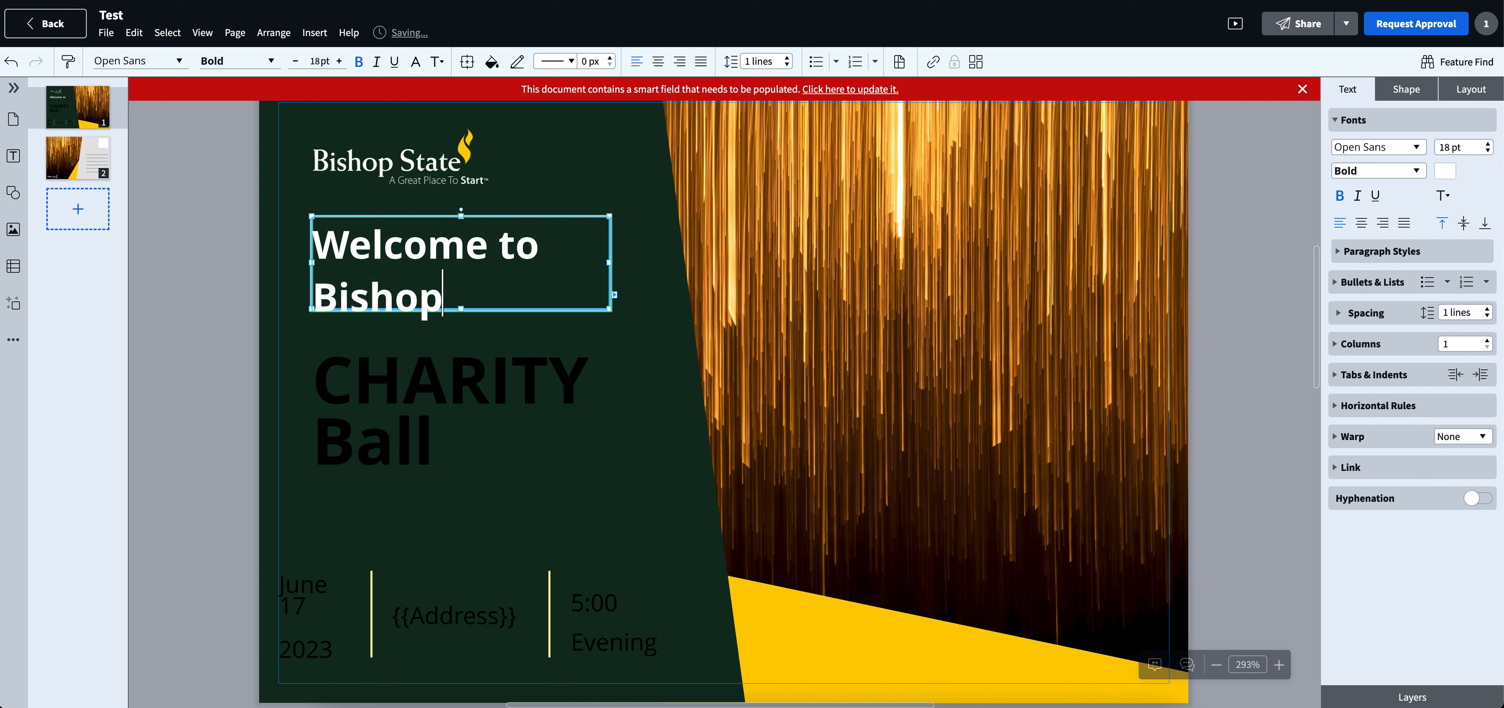
{"action": "type", "text": "State"}
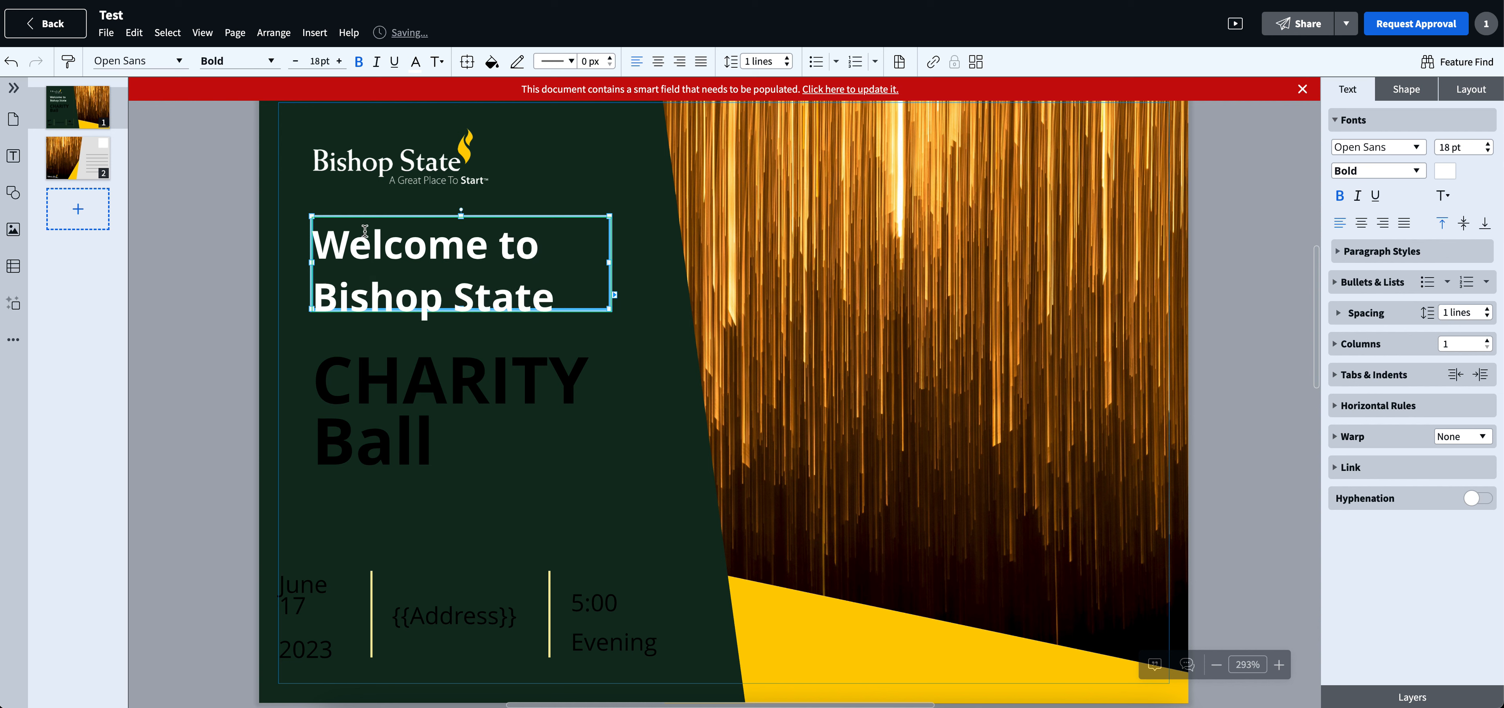
{"action": "mouse_move", "coordinate": [563, 254]}
{"action": "left_mouse_down"}
{"action": "mouse_move", "coordinate": [375, 262]}
{"action": "mouse_move", "coordinate": [564, 235]}
{"action": "mouse_move", "coordinate": [561, 250]}
{"action": "mouse_move", "coordinate": [641, 248]}
{"action": "mouse_move", "coordinate": [560, 247]}
{"action": "left_mouse_up"}
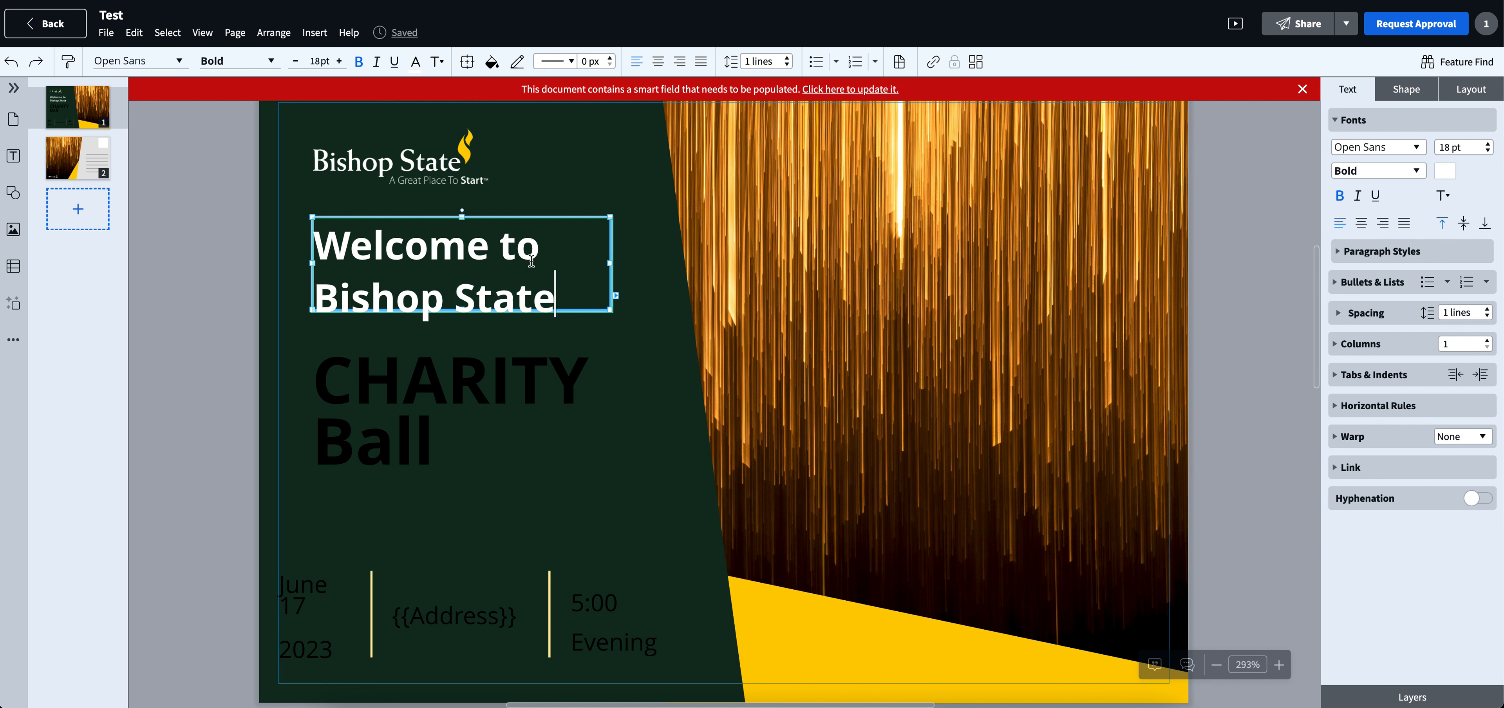
- Change the font style of the words "Welcome to" to Italic
{"action": "double_click", "coordinate": [518, 247]}
{"action": "left_click_drag", "start_coordinate": [518, 247], "coordinate": [459, 240]}
{"action": "left_click", "coordinate": [1416, 170]}
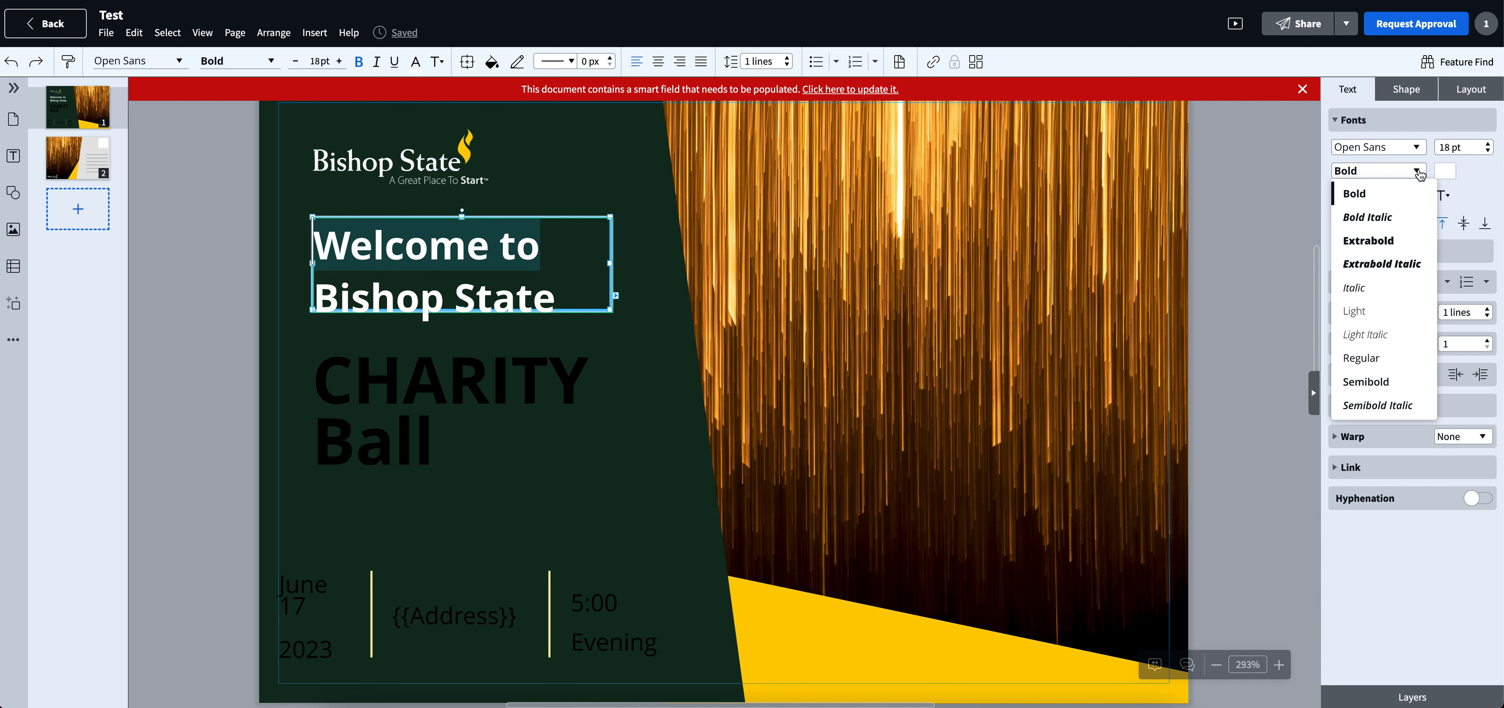
{"action": "left_click", "coordinate": [1357, 290]}
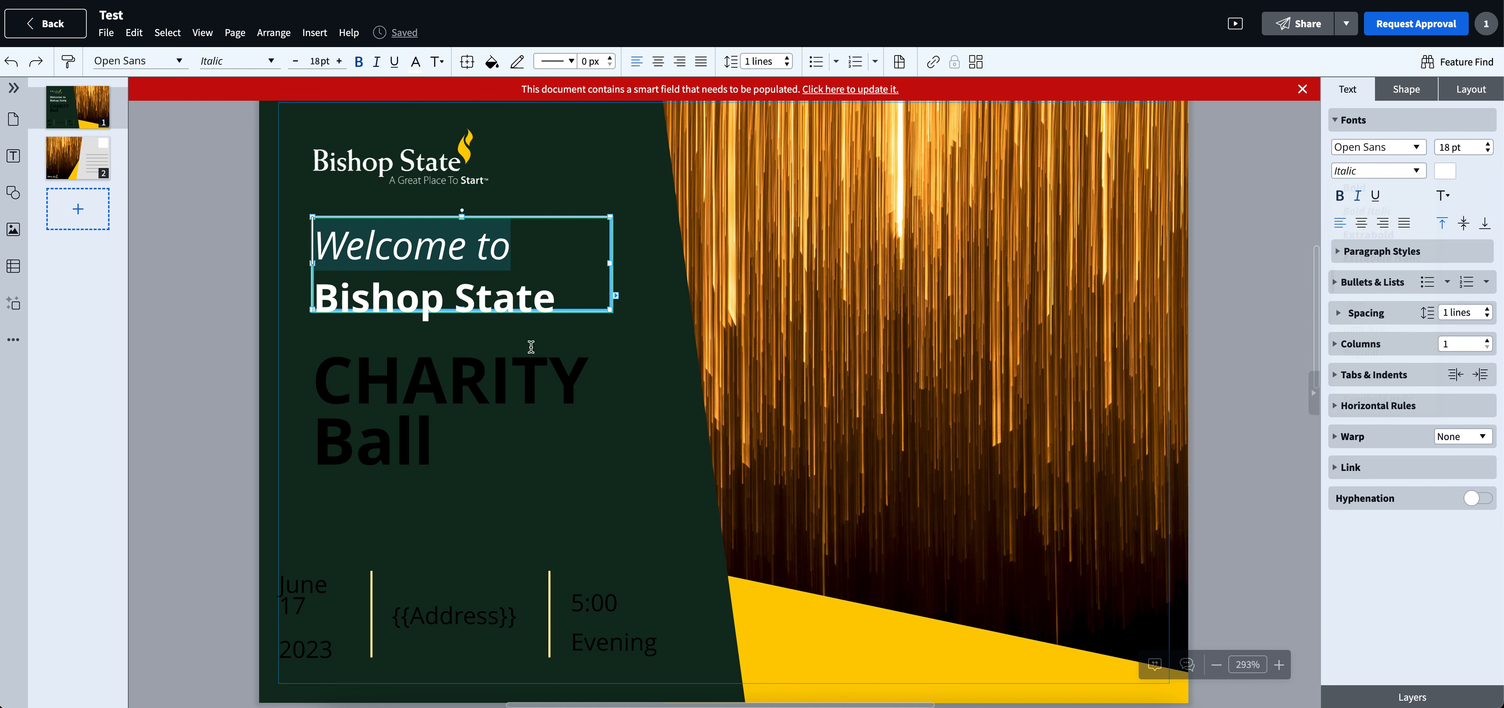
{"action": "key", "text": "ctrl+a"}
{"action": "left_click", "coordinate": [554, 295]}
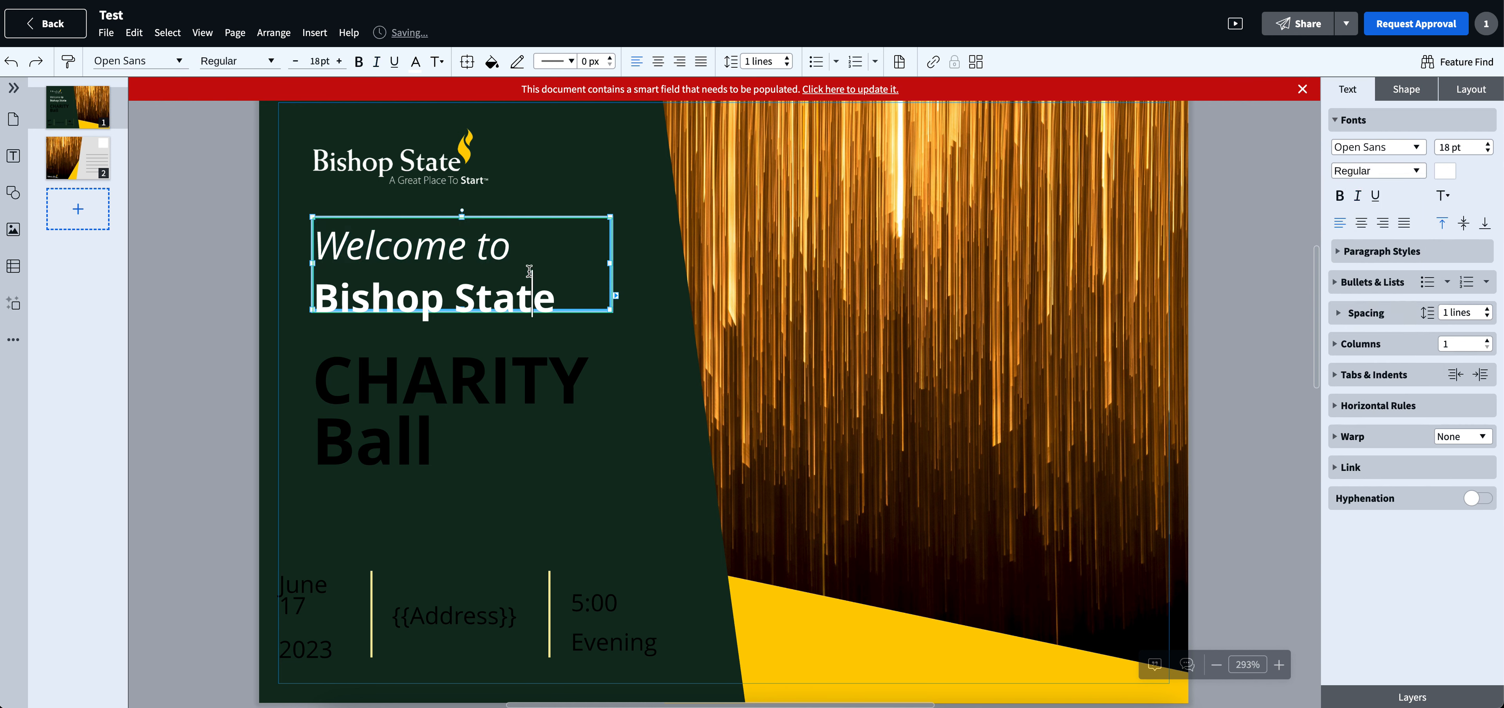
- Set the font of the words "Welcome to" to ChunkFive
{"action": "left_click_drag", "start_coordinate": [511, 245], "coordinate": [319, 239]}
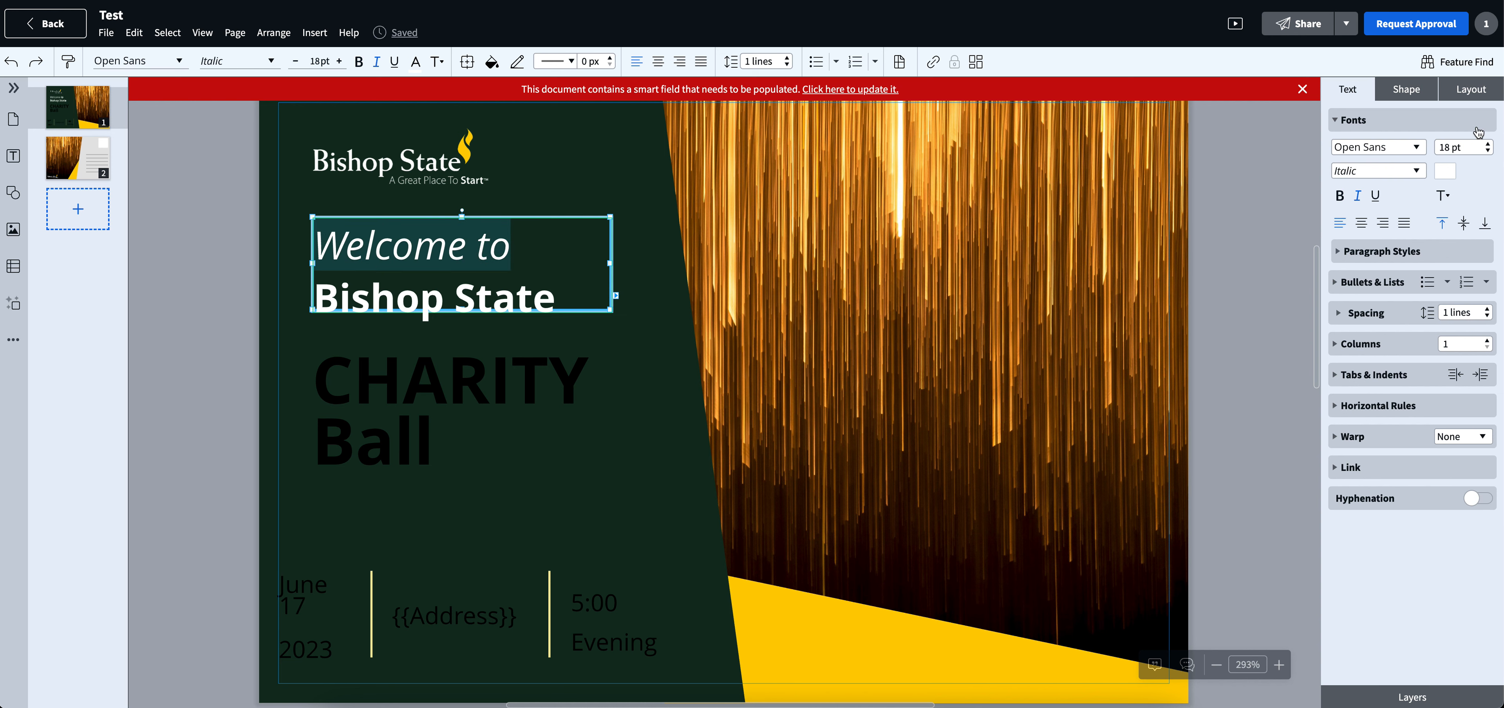
{"action": "left_click", "coordinate": [1417, 150]}
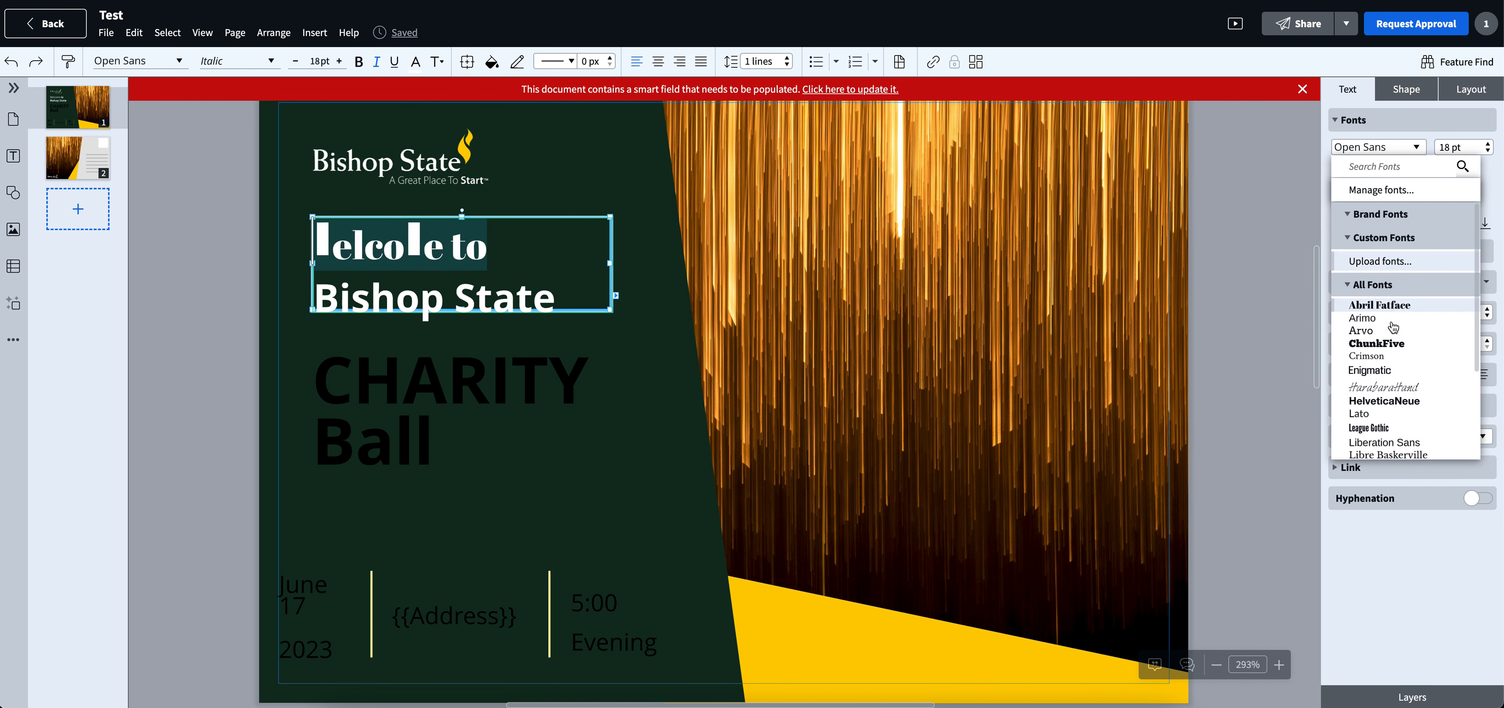
{"action": "left_click", "coordinate": [1390, 346]}
{"action": "left_click", "coordinate": [408, 249]}
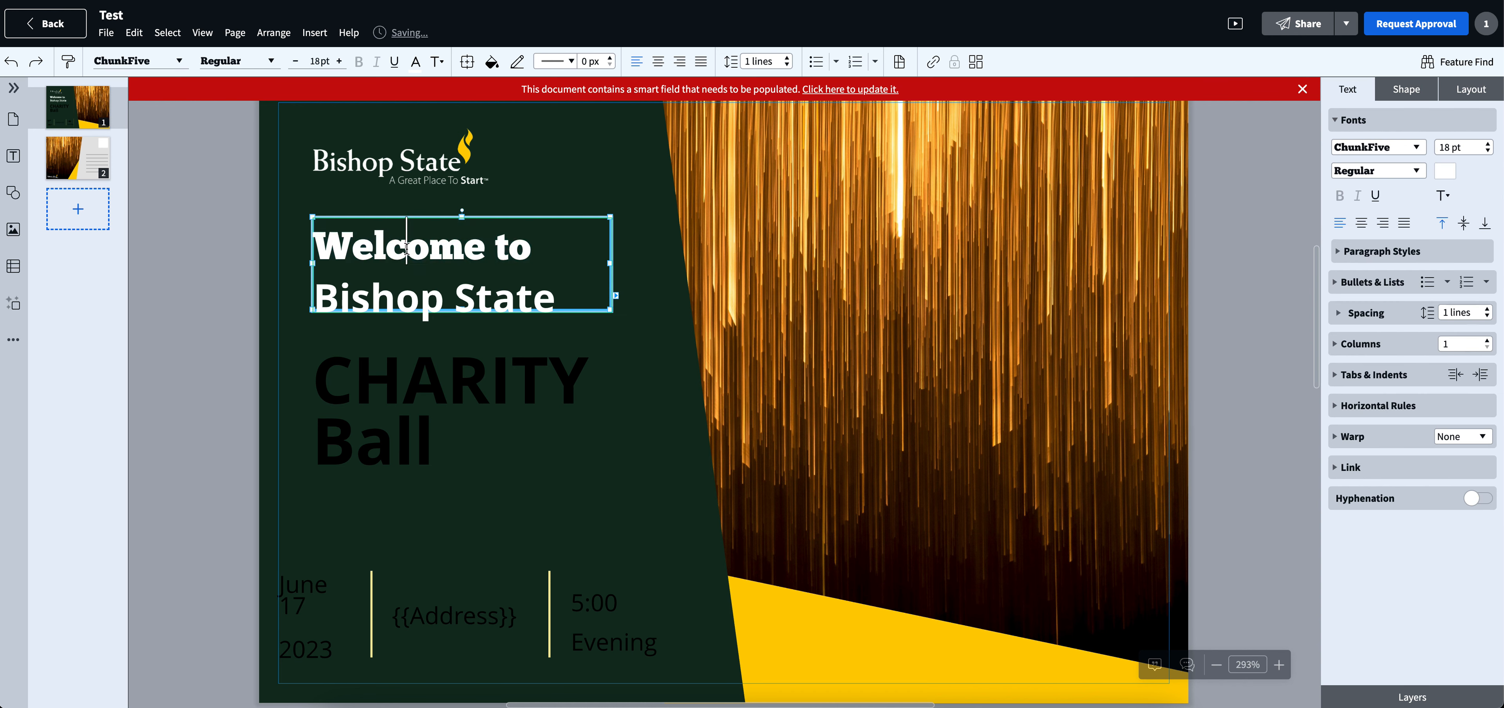
- Set the font of the words "Bishop State" to HarabaraHand
{"action": "left_click_drag", "start_coordinate": [553, 295], "coordinate": [312, 296]}
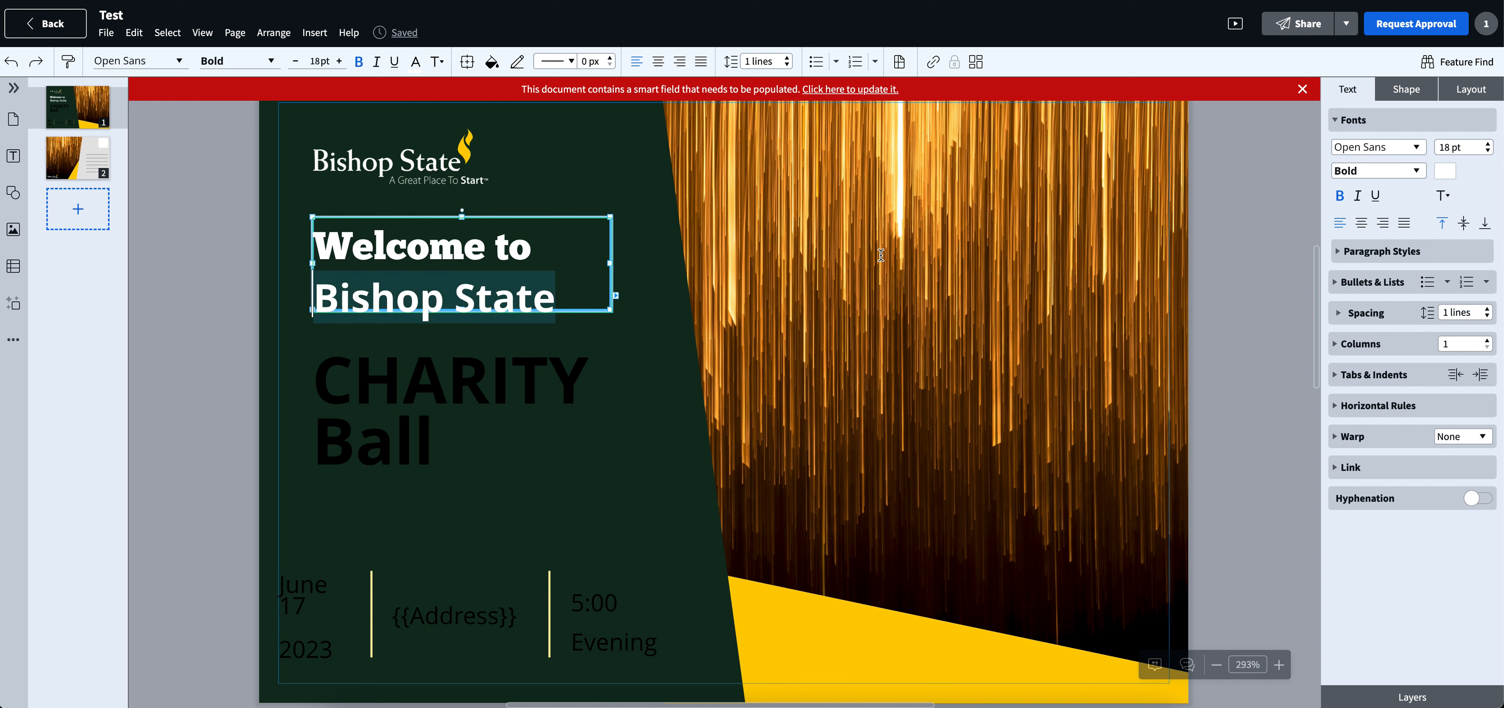
{"action": "left_click", "coordinate": [1417, 147]}
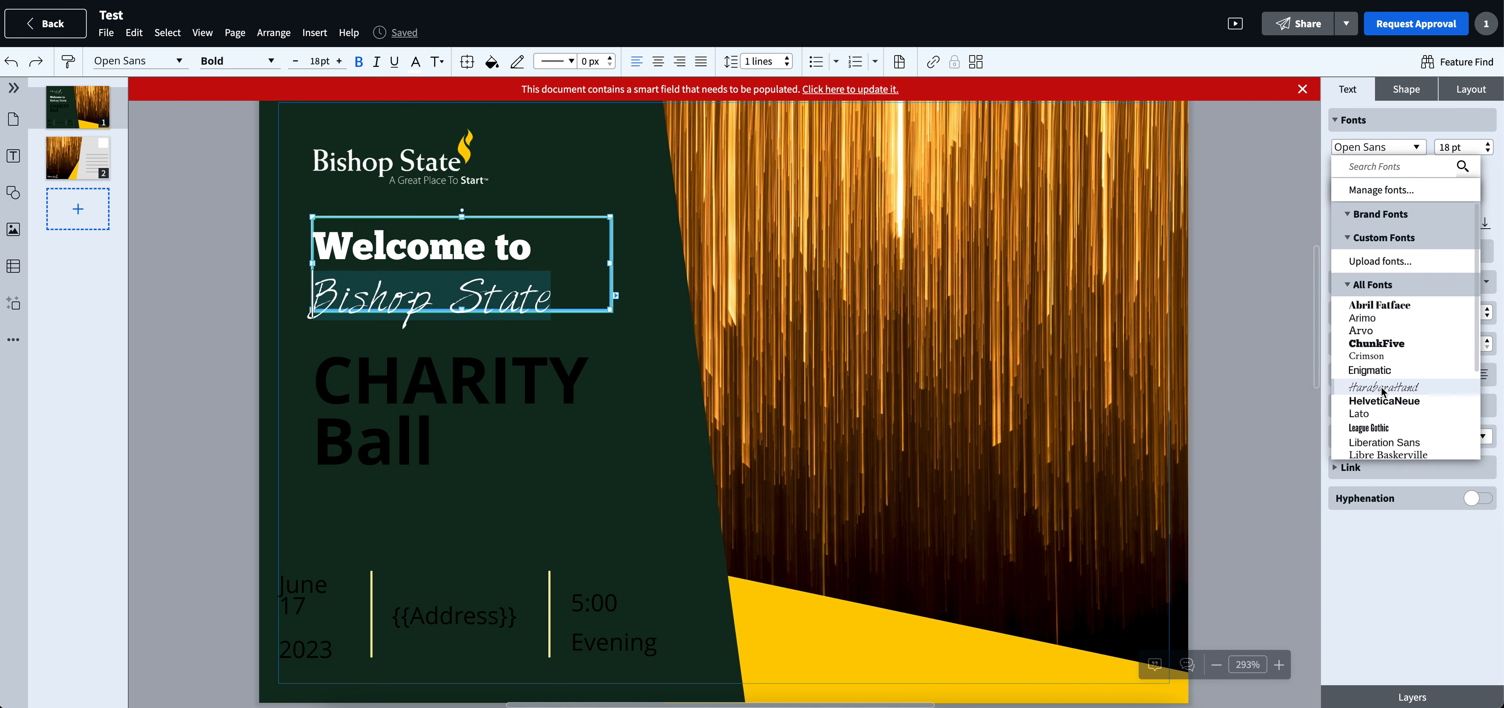
{"action": "left_click", "coordinate": [1375, 387]}
{"action": "left_click", "coordinate": [510, 273]}
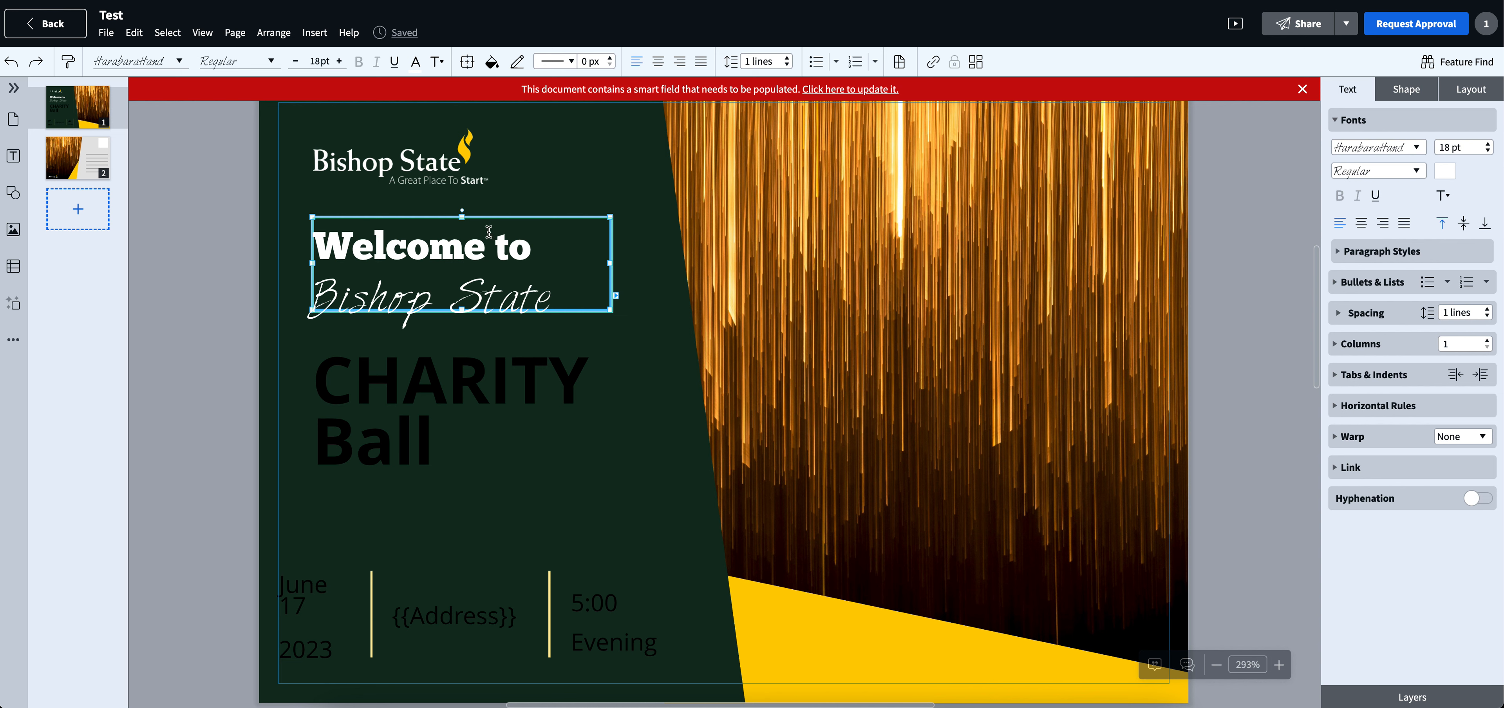
- Resize the "Welcome to Bishop State" text frame so "Bishop State" wraps onto a second line and the frame fits the heading closely
{"action": "left_click", "coordinate": [611, 264]}
{"action": "left_click", "coordinate": [611, 264]}
{"action": "left_click_drag", "start_coordinate": [611, 264], "coordinate": [1029, 271]}
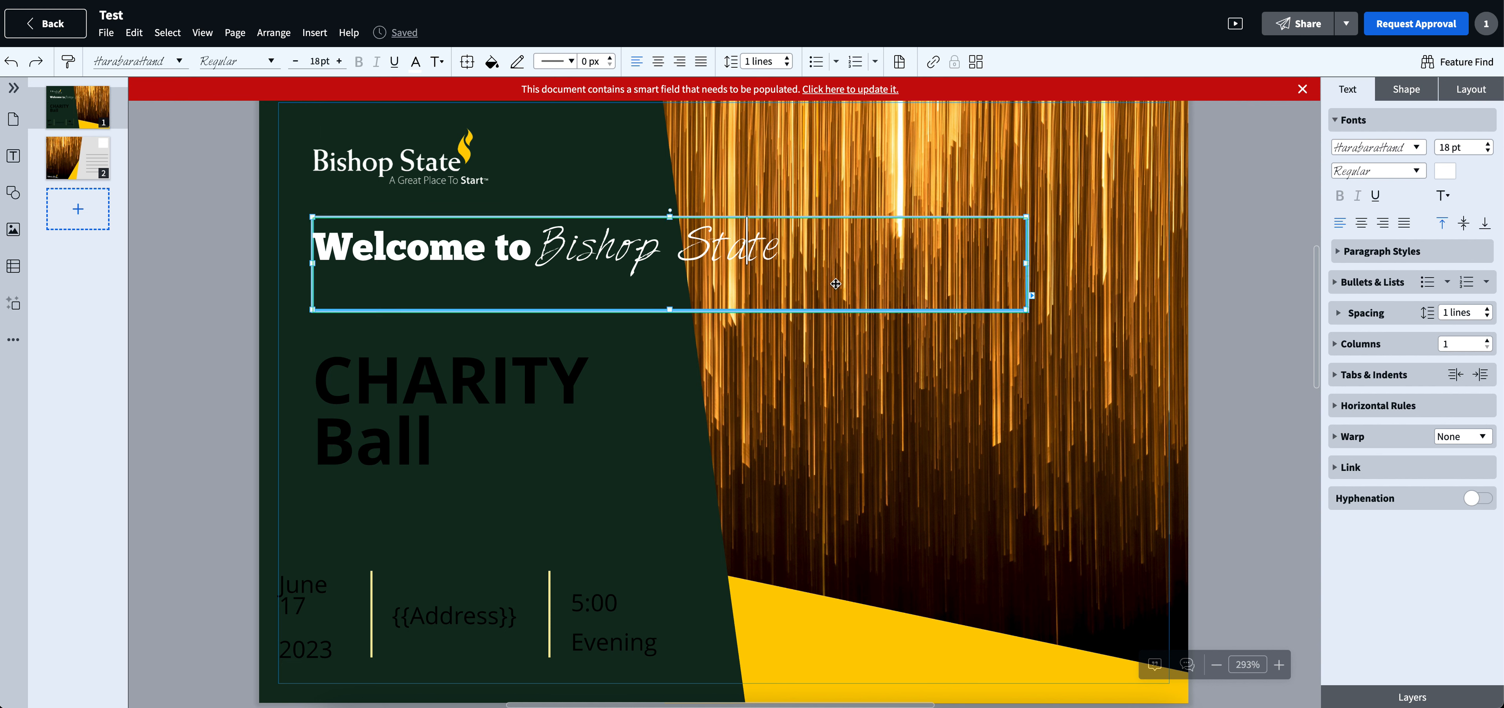
{"action": "left_click_drag", "start_coordinate": [1028, 263], "coordinate": [571, 272]}
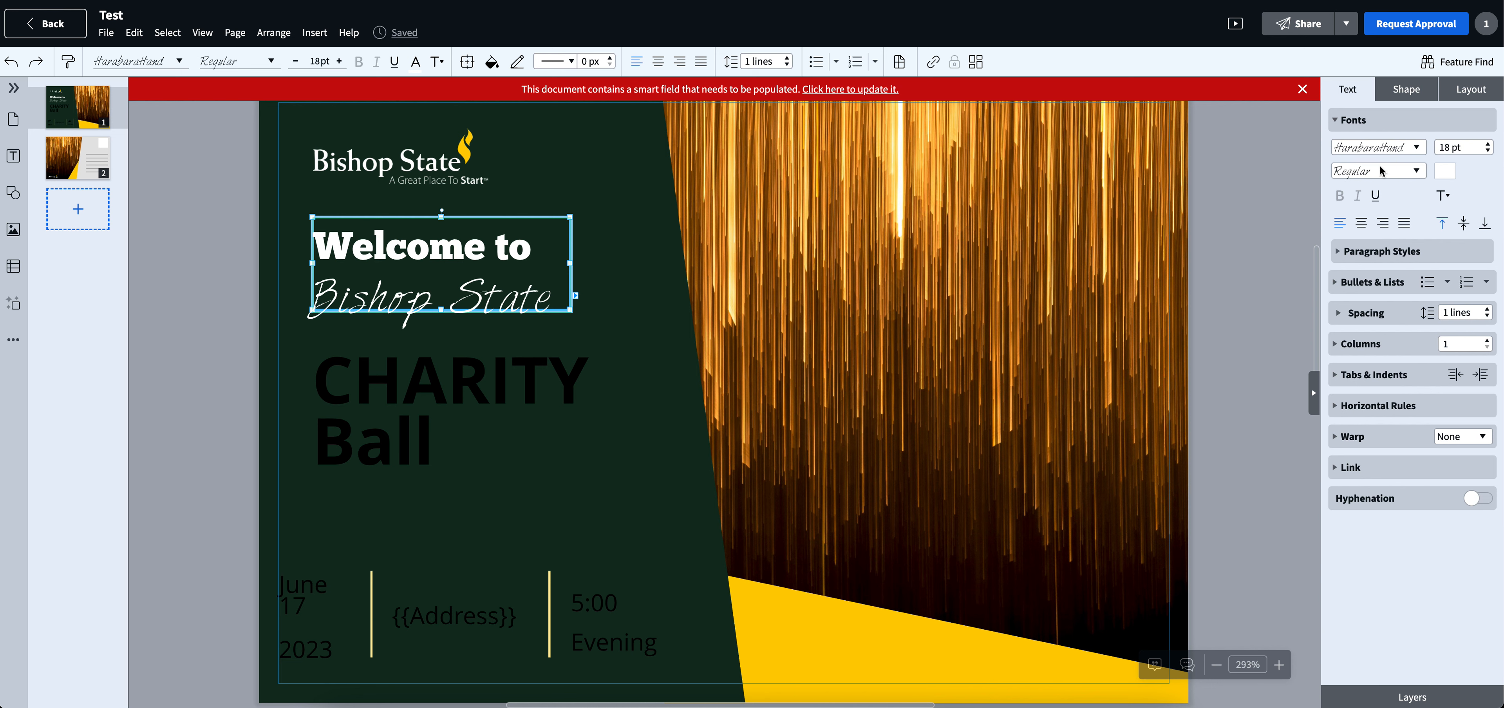
- Show the heading's paragraph style settings and its bullet and list options
{"action": "left_click", "coordinate": [1341, 255]}
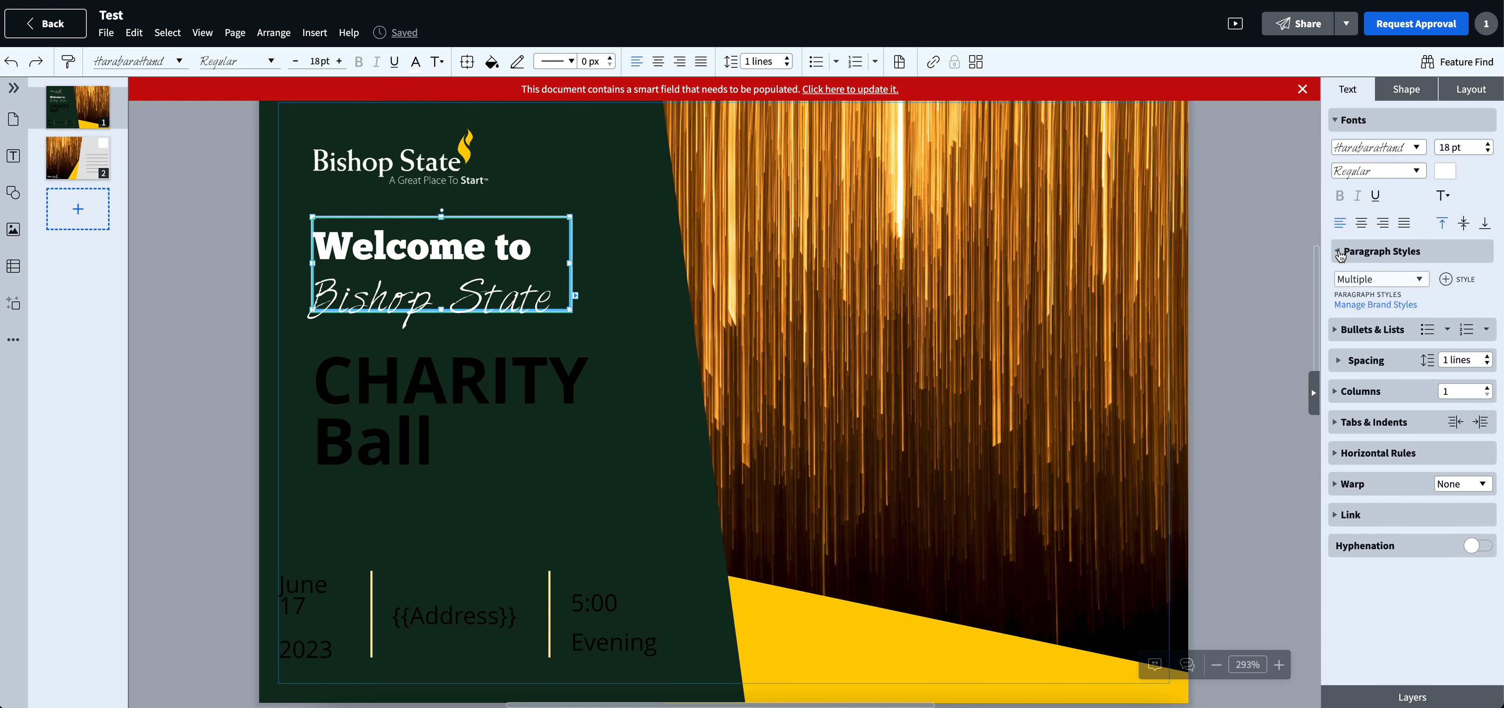
{"action": "left_click", "coordinate": [1337, 339]}
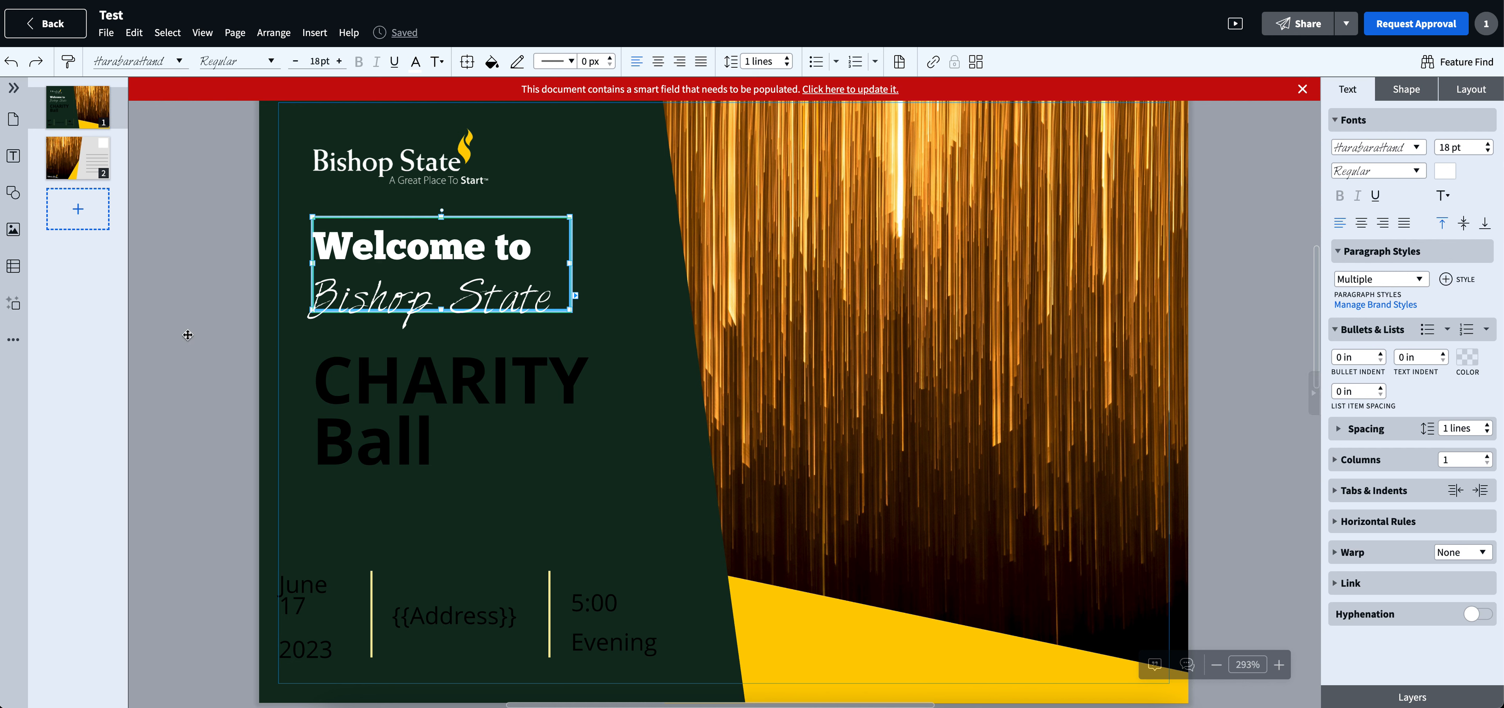
{"action": "left_click", "coordinate": [200, 359]}
- Change the text colour of the word "CHARITY" to white
{"action": "left_click", "coordinate": [403, 373]}
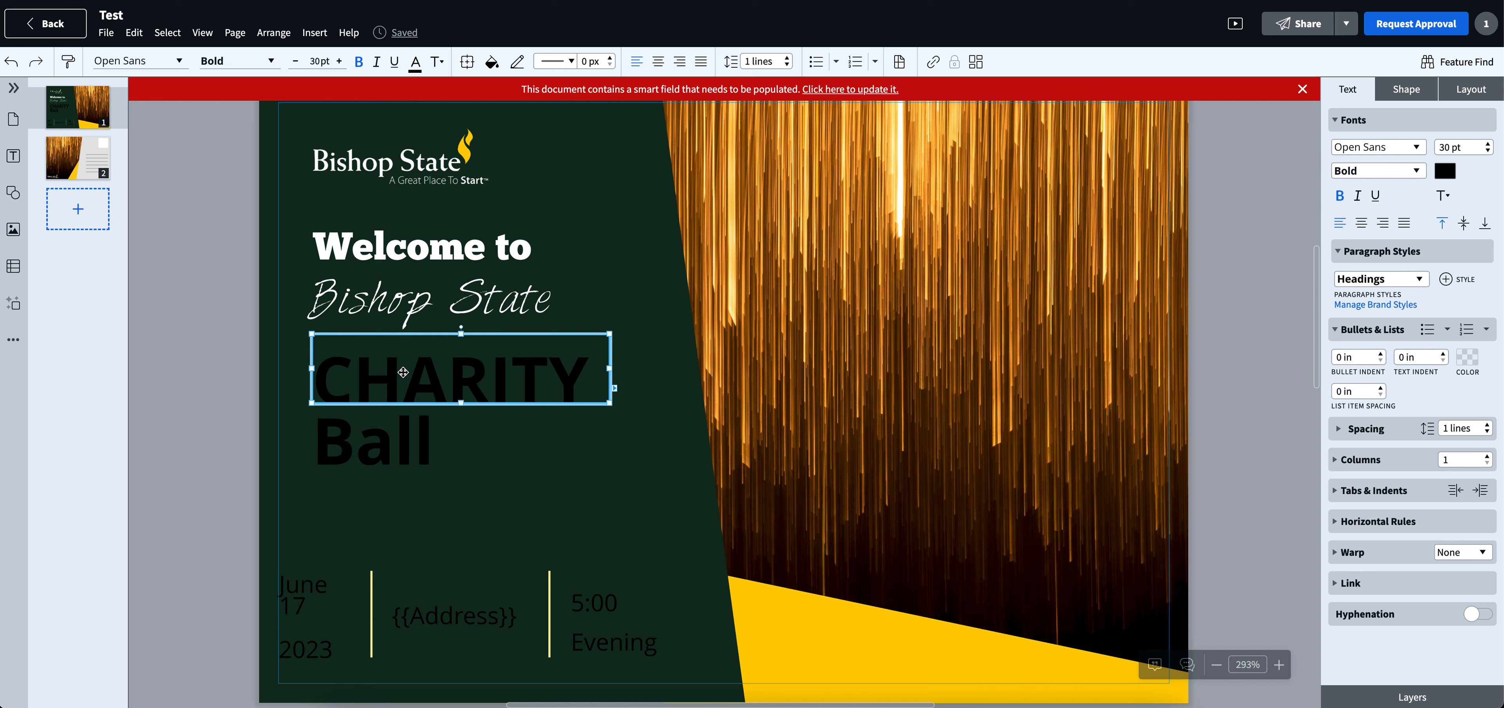
{"action": "double_click", "coordinate": [403, 372]}
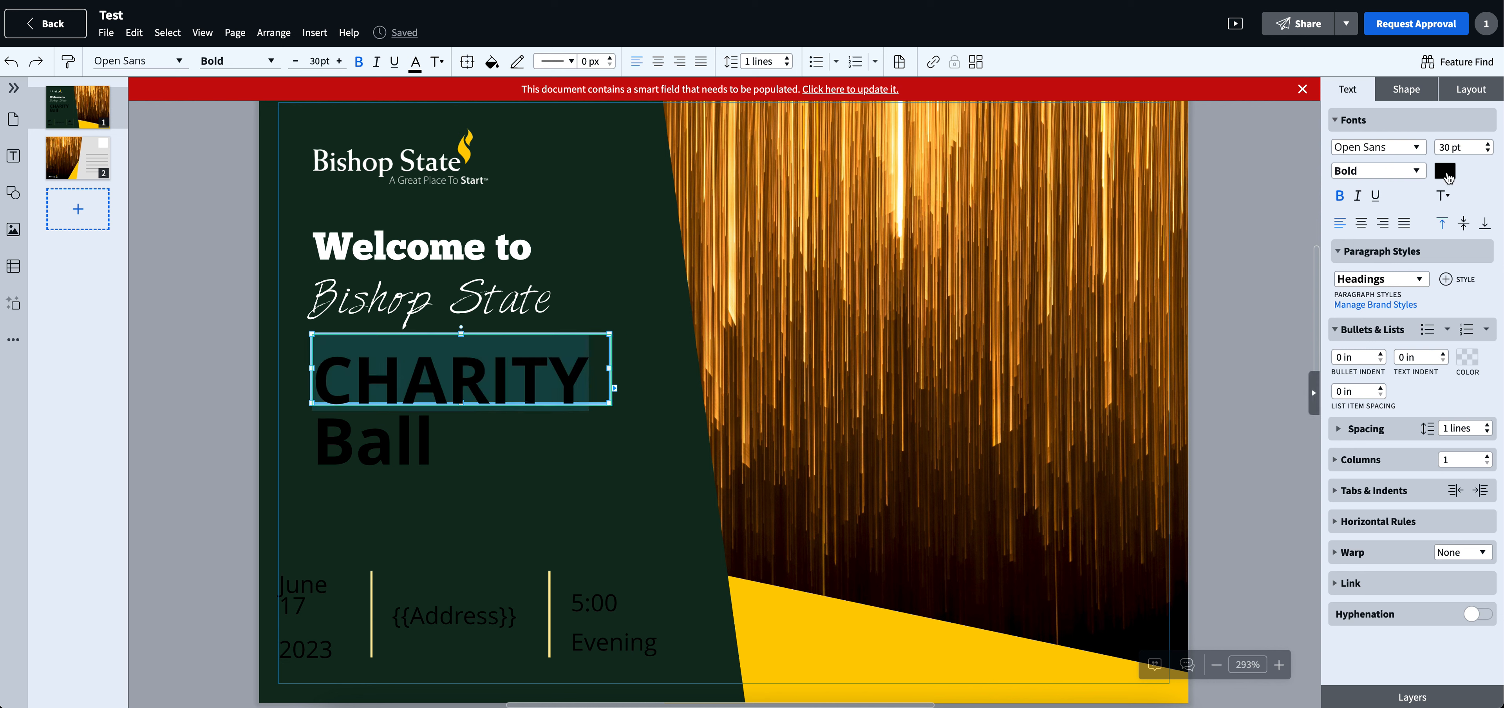
{"action": "left_click", "coordinate": [1444, 171]}
{"action": "left_click", "coordinate": [1294, 339]}
{"action": "left_click", "coordinate": [1295, 325]}
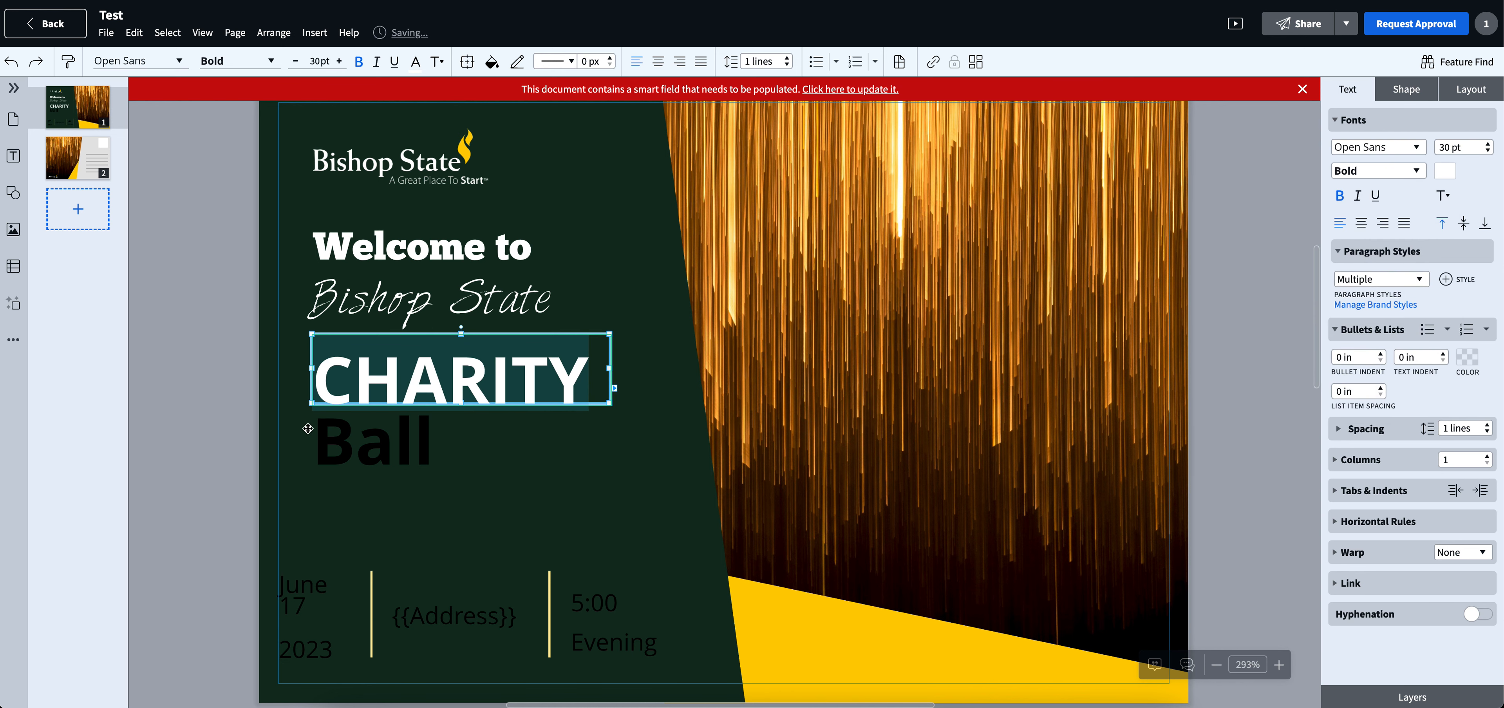
- Try several colours on the word "Ball" and set it to golden yellow
{"action": "left_click", "coordinate": [409, 431]}
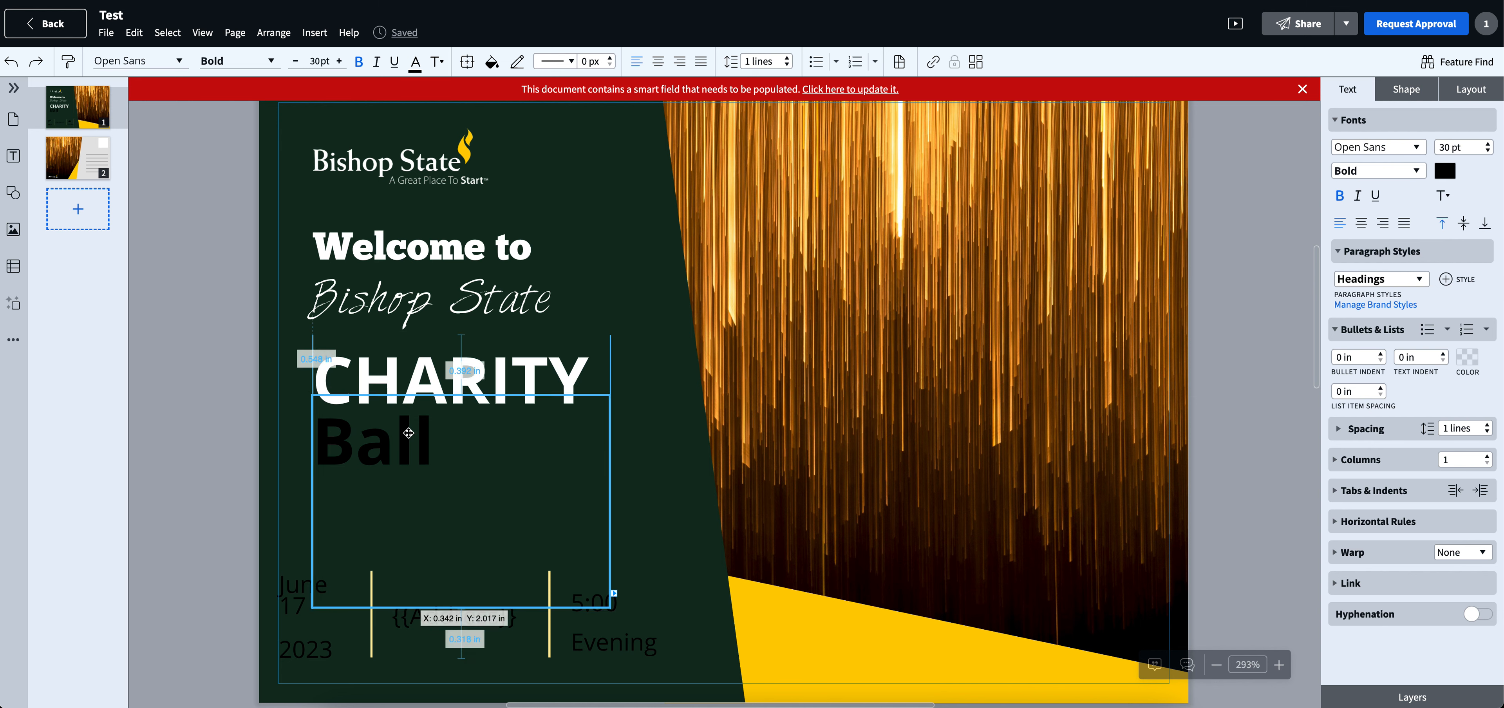
{"action": "double_click", "coordinate": [334, 450]}
{"action": "left_click", "coordinate": [1444, 170]}
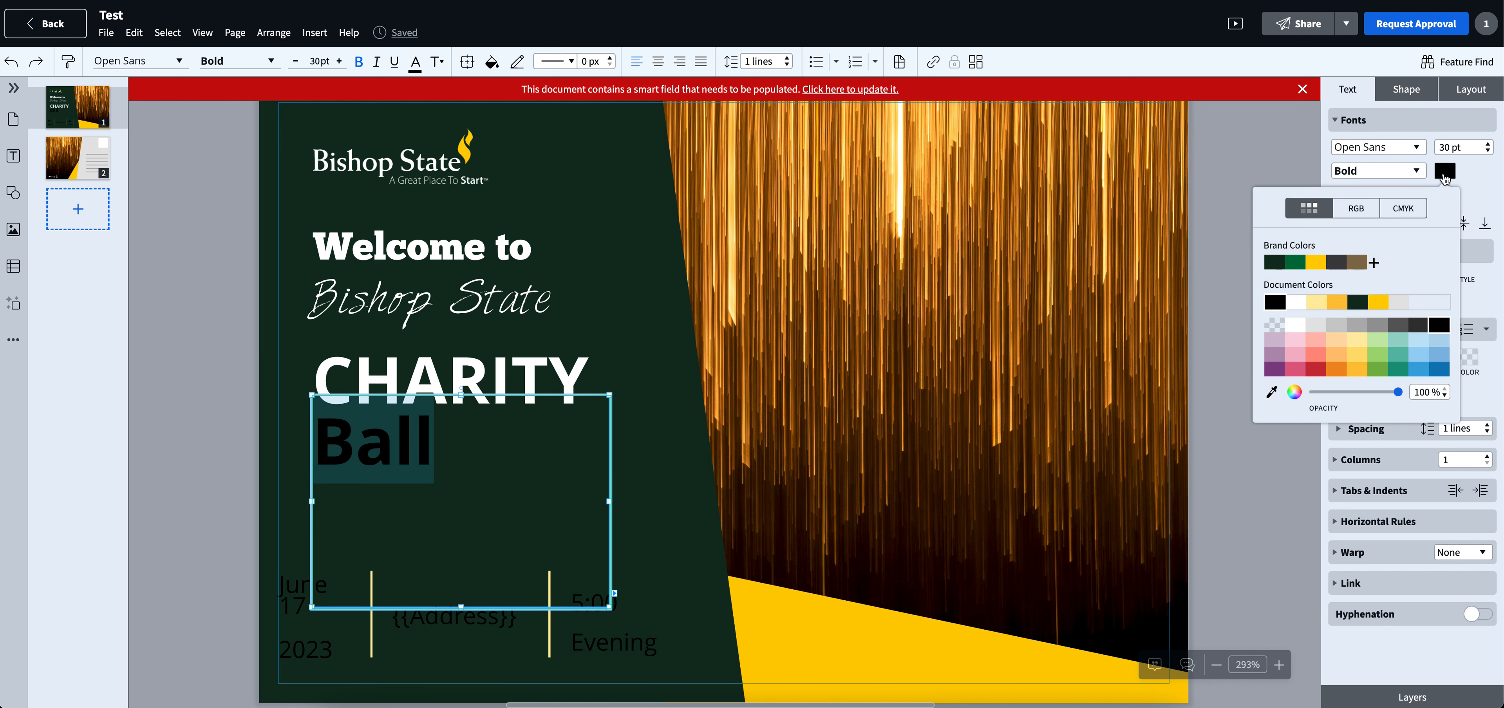
{"action": "left_click", "coordinate": [1295, 262]}
{"action": "left_click", "coordinate": [1316, 263]}
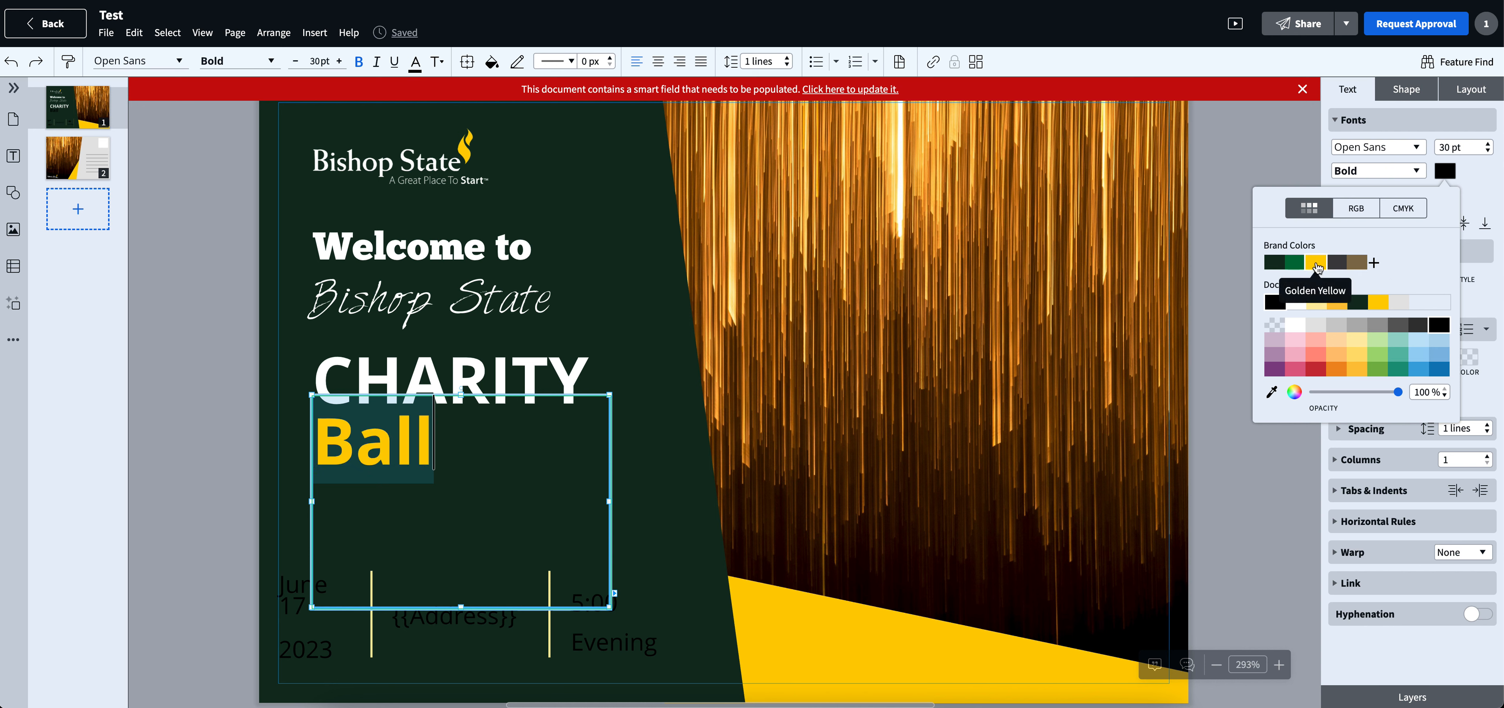
{"action": "left_click", "coordinate": [1377, 354]}
{"action": "left_click", "coordinate": [1377, 340]}
{"action": "left_click", "coordinate": [1439, 325]}
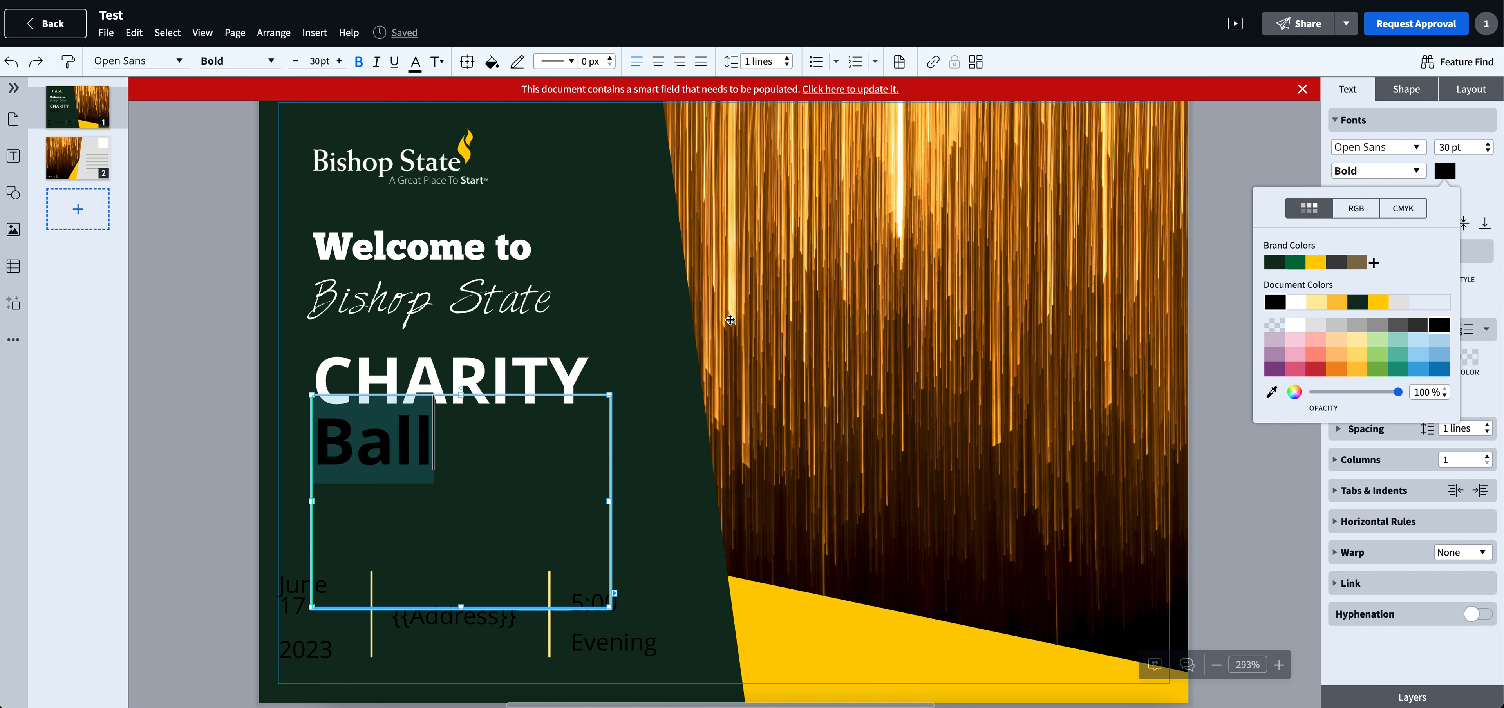
{"action": "left_click", "coordinate": [1323, 303]}
{"action": "left_click", "coordinate": [1379, 302]}
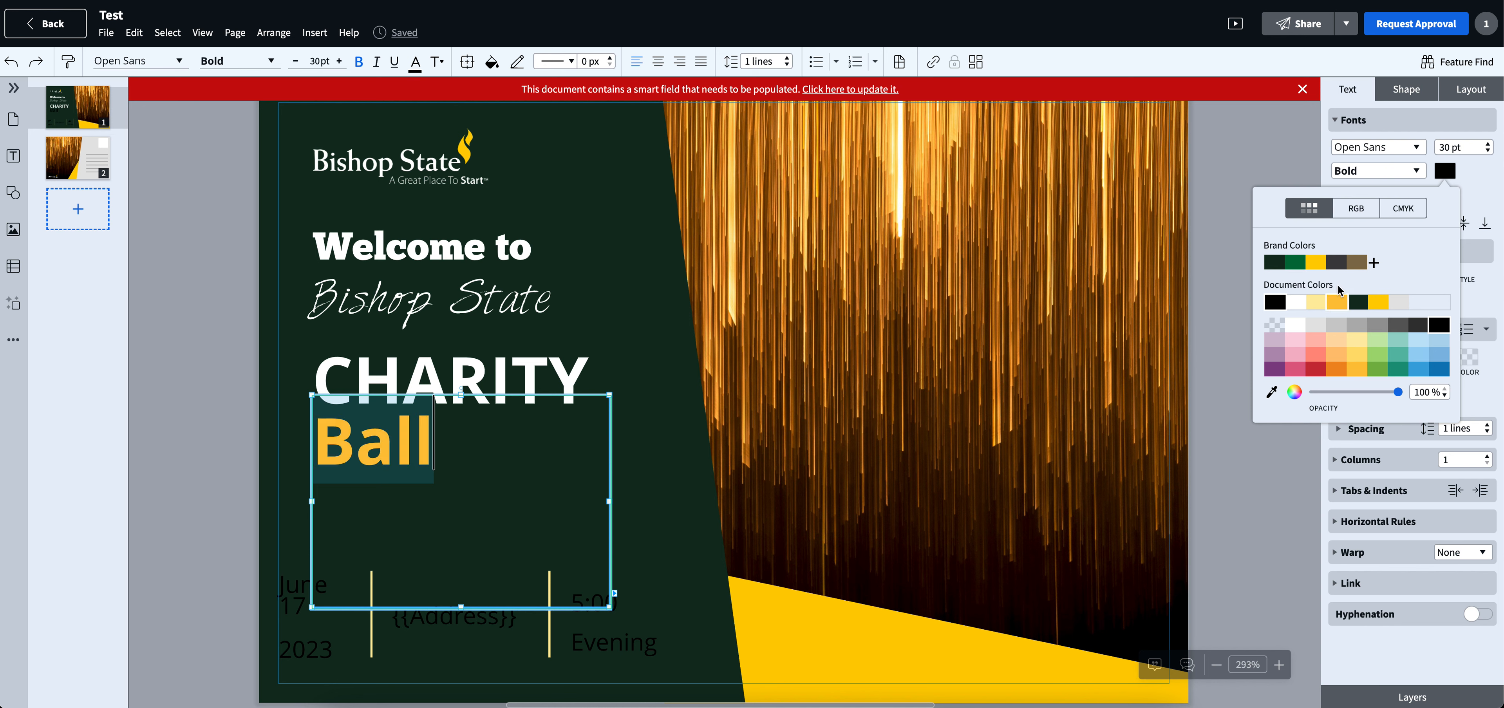
- Set the word "CHARITY" to the brand colour Golden Yellow
{"action": "left_click", "coordinate": [403, 380]}
{"action": "double_click", "coordinate": [403, 380]}
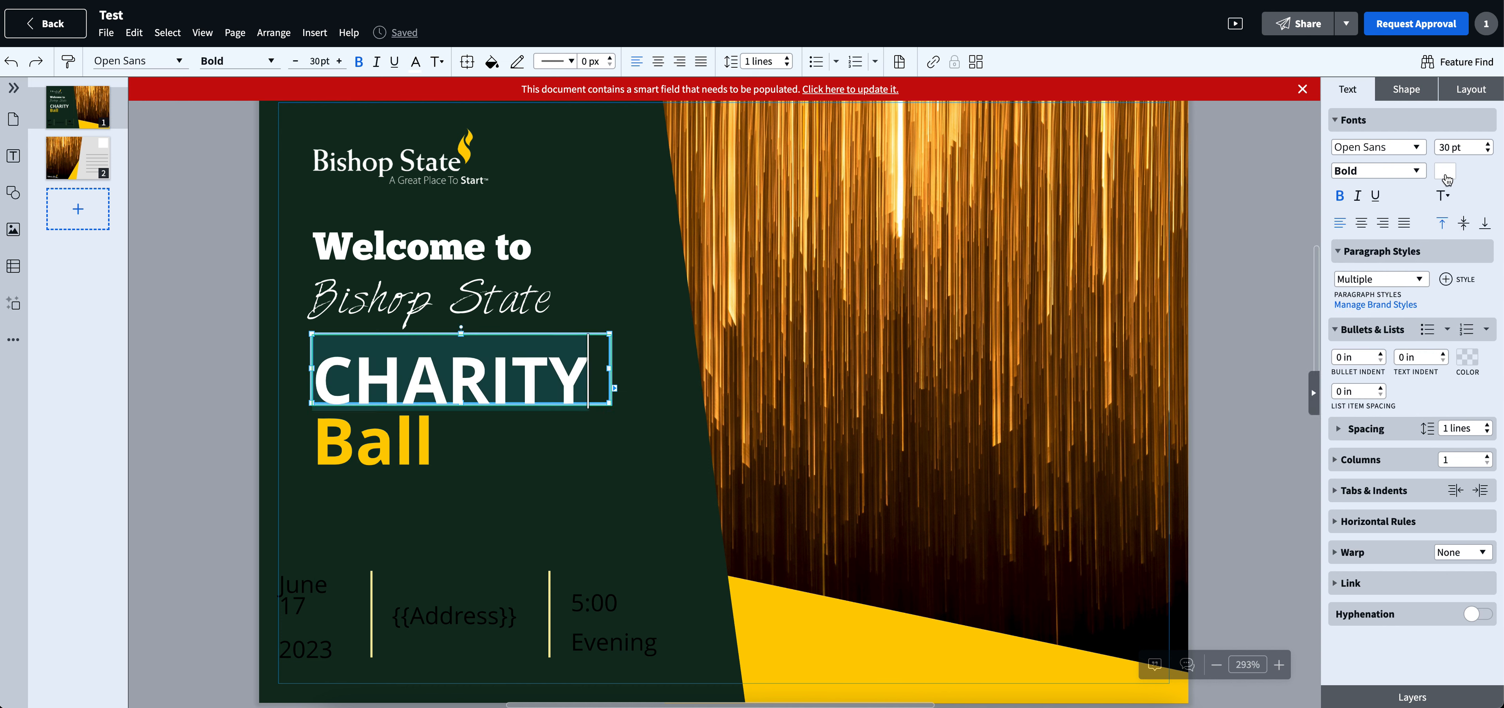
{"action": "left_click", "coordinate": [1444, 170]}
{"action": "left_click", "coordinate": [1313, 263]}
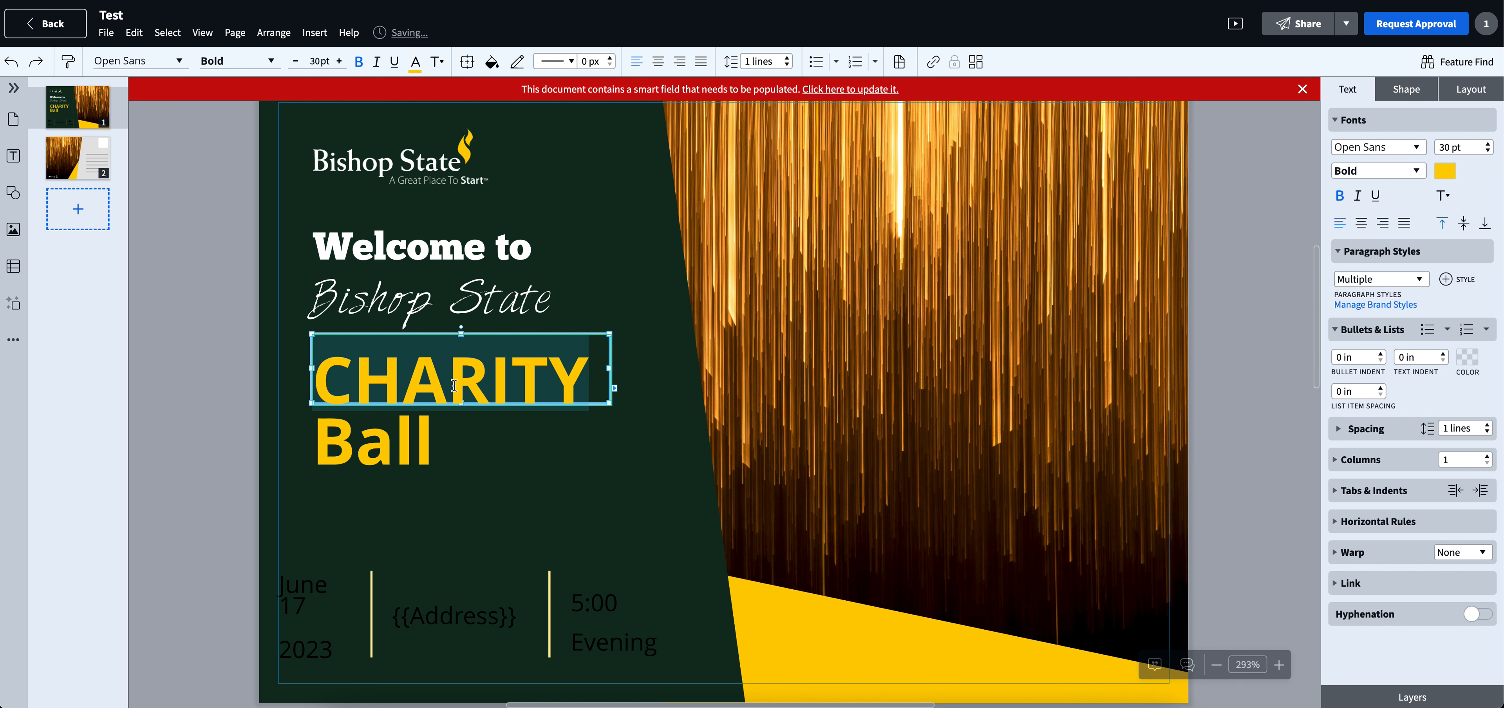
- Change the text colour of the date frames "17", "2023" and "June" to white
{"action": "left_click", "coordinate": [306, 597]}
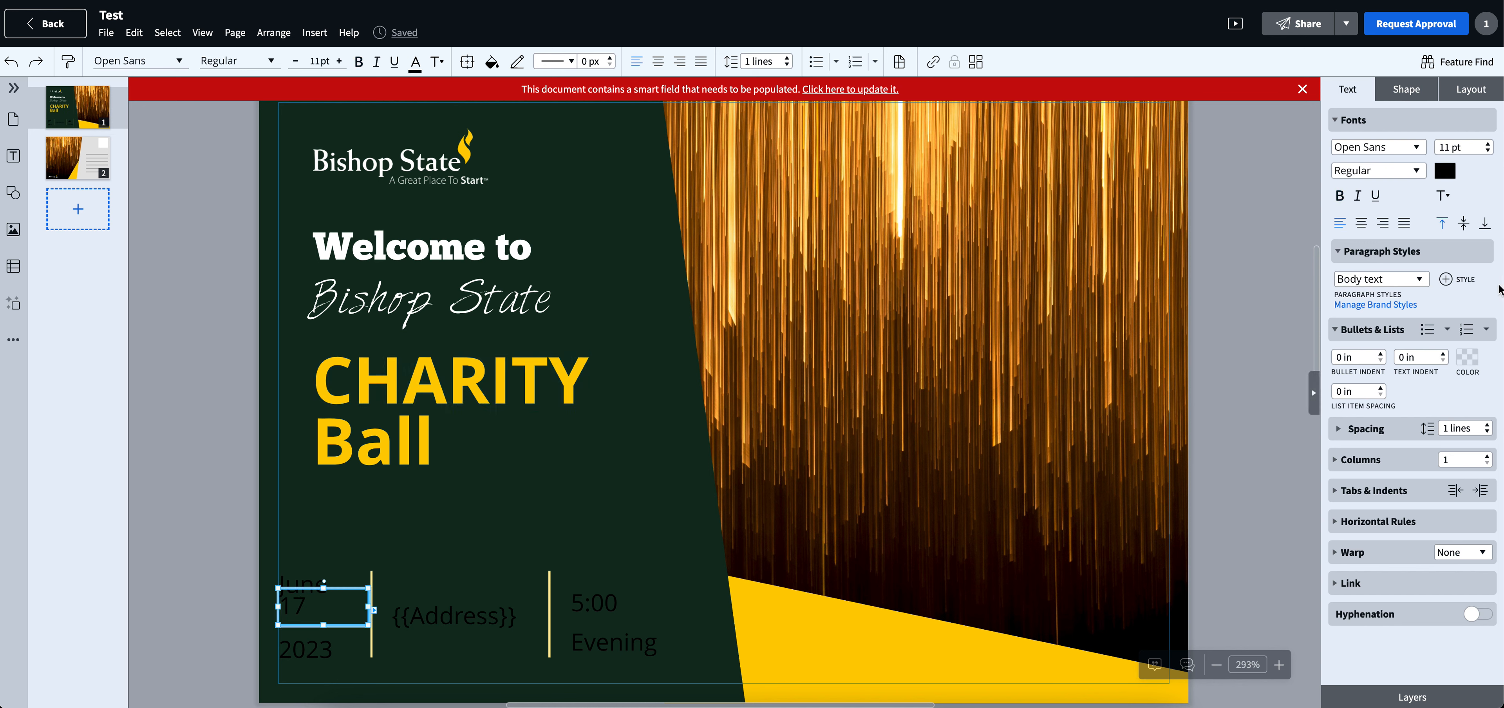
{"action": "left_click", "coordinate": [1444, 171]}
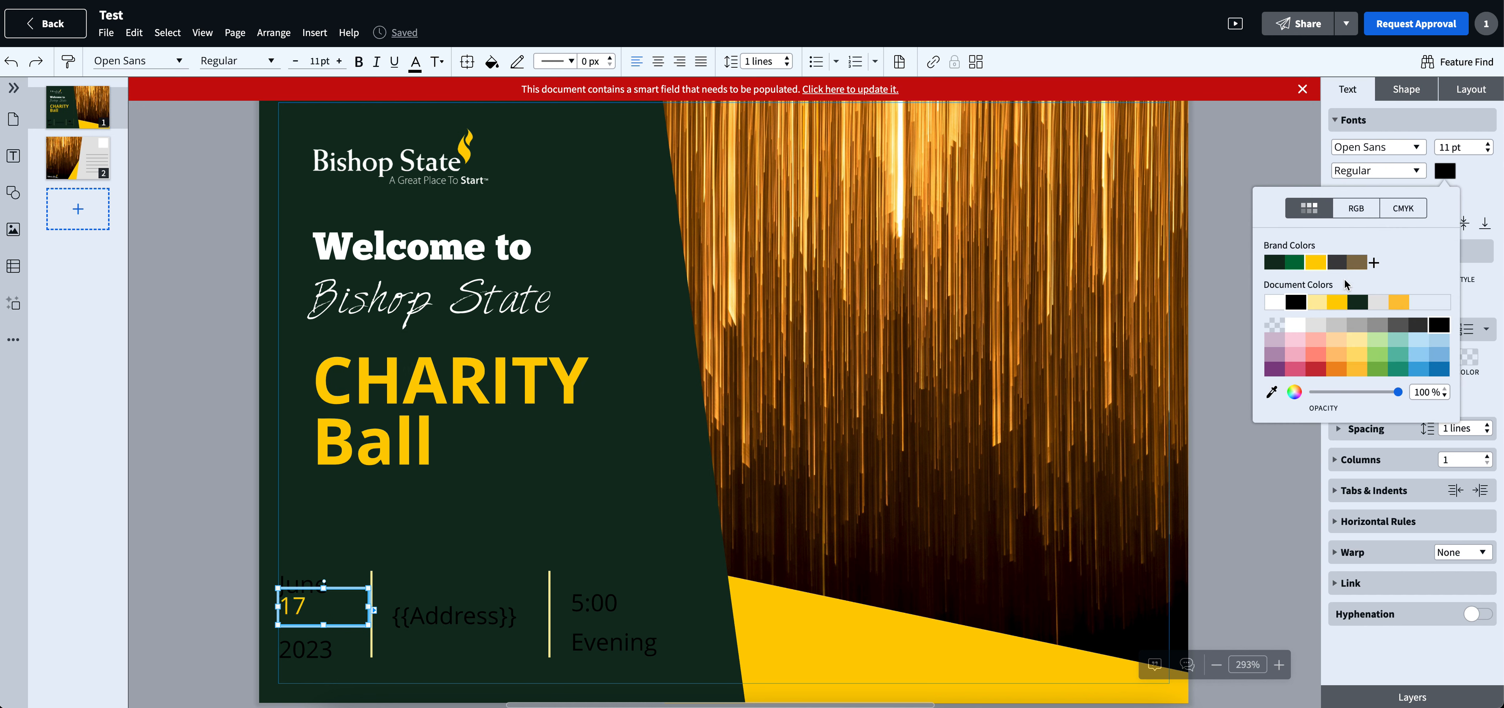
{"action": "left_click", "coordinate": [1298, 333]}
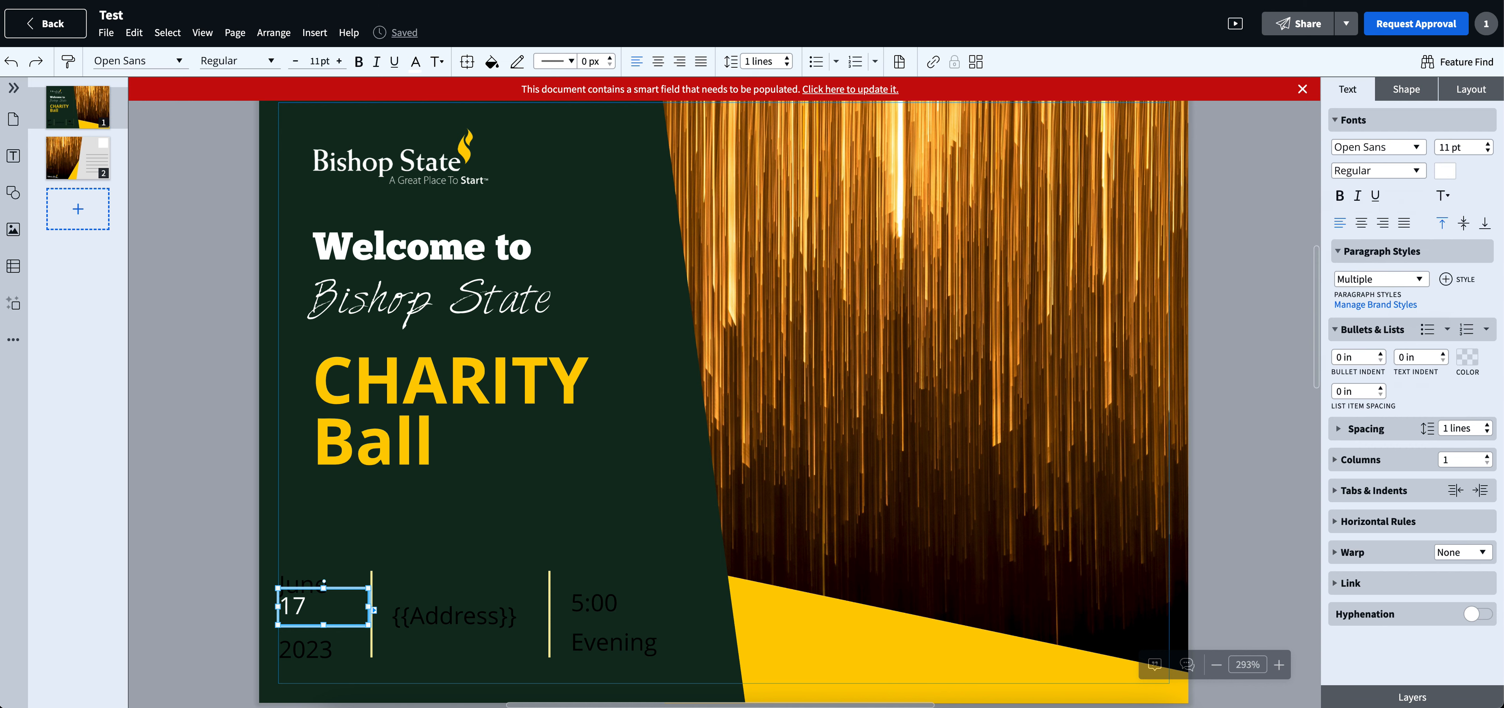
{"action": "left_click", "coordinate": [321, 648]}
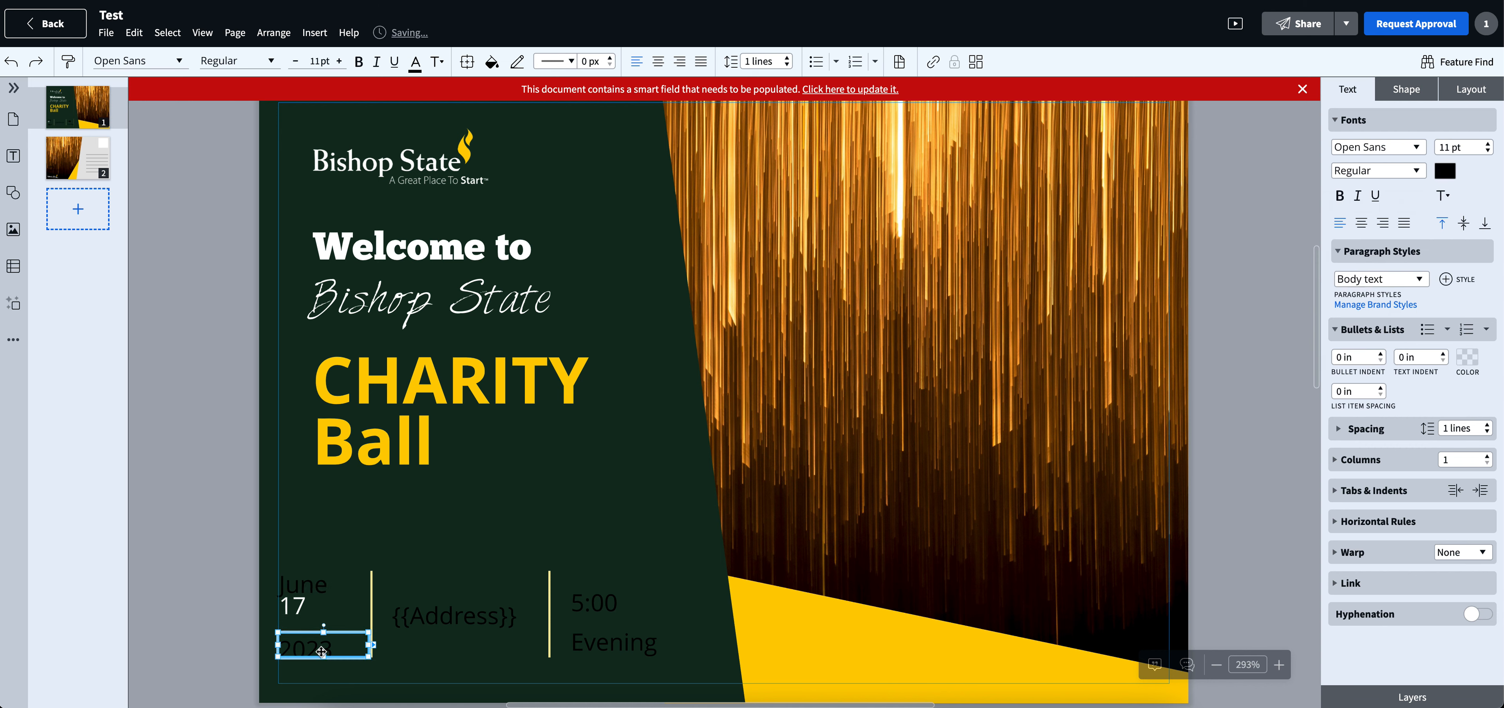
{"action": "left_click", "coordinate": [1444, 171]}
{"action": "left_click", "coordinate": [1296, 329]}
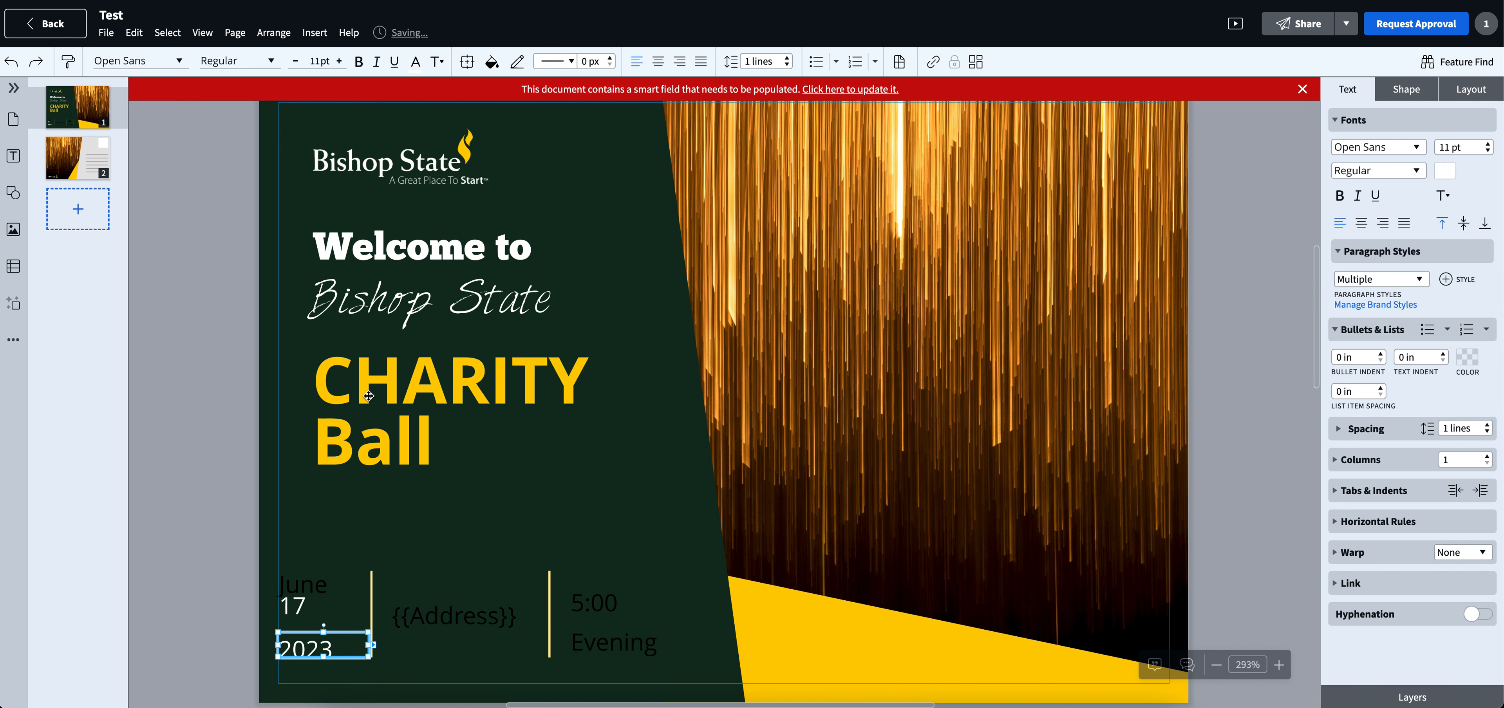
{"action": "left_click", "coordinate": [321, 596]}
{"action": "left_click", "coordinate": [309, 577]}
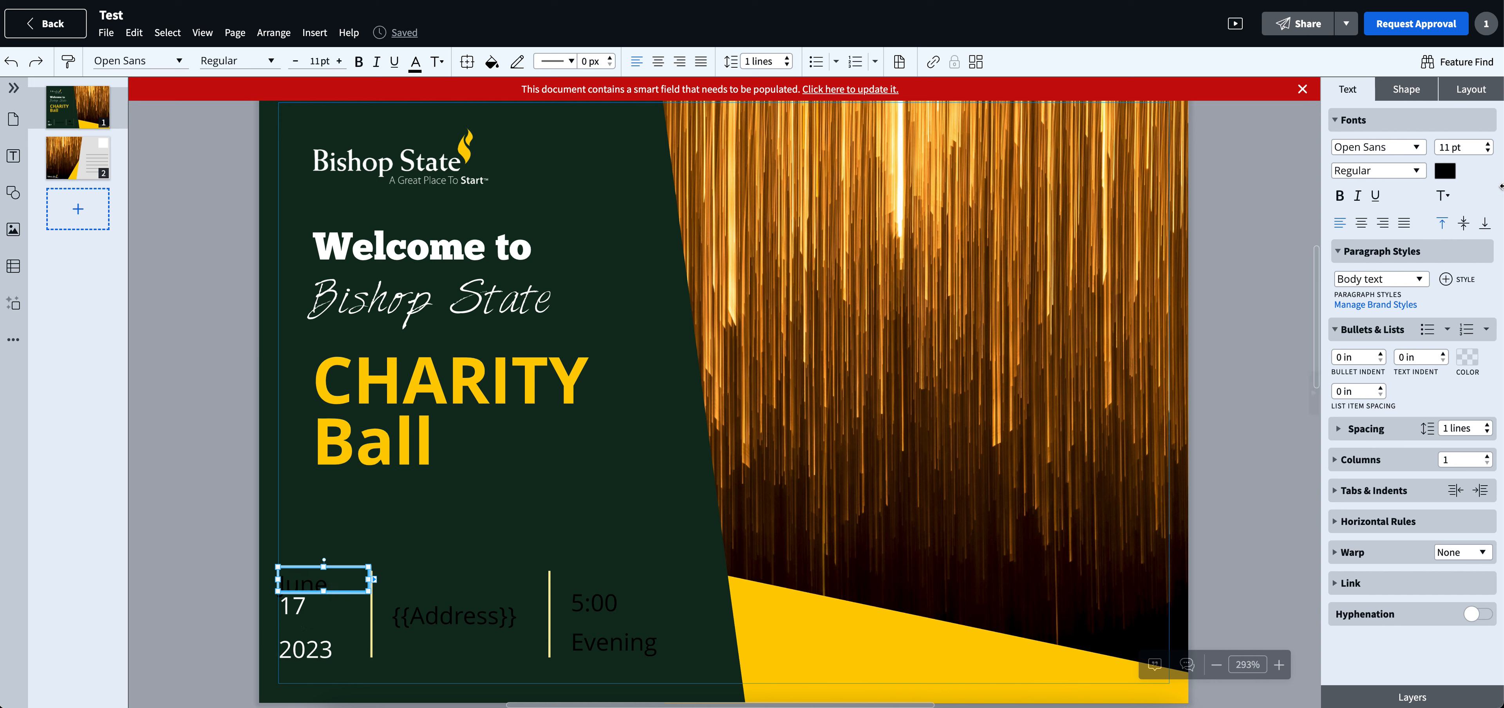
{"action": "left_click", "coordinate": [1444, 171]}
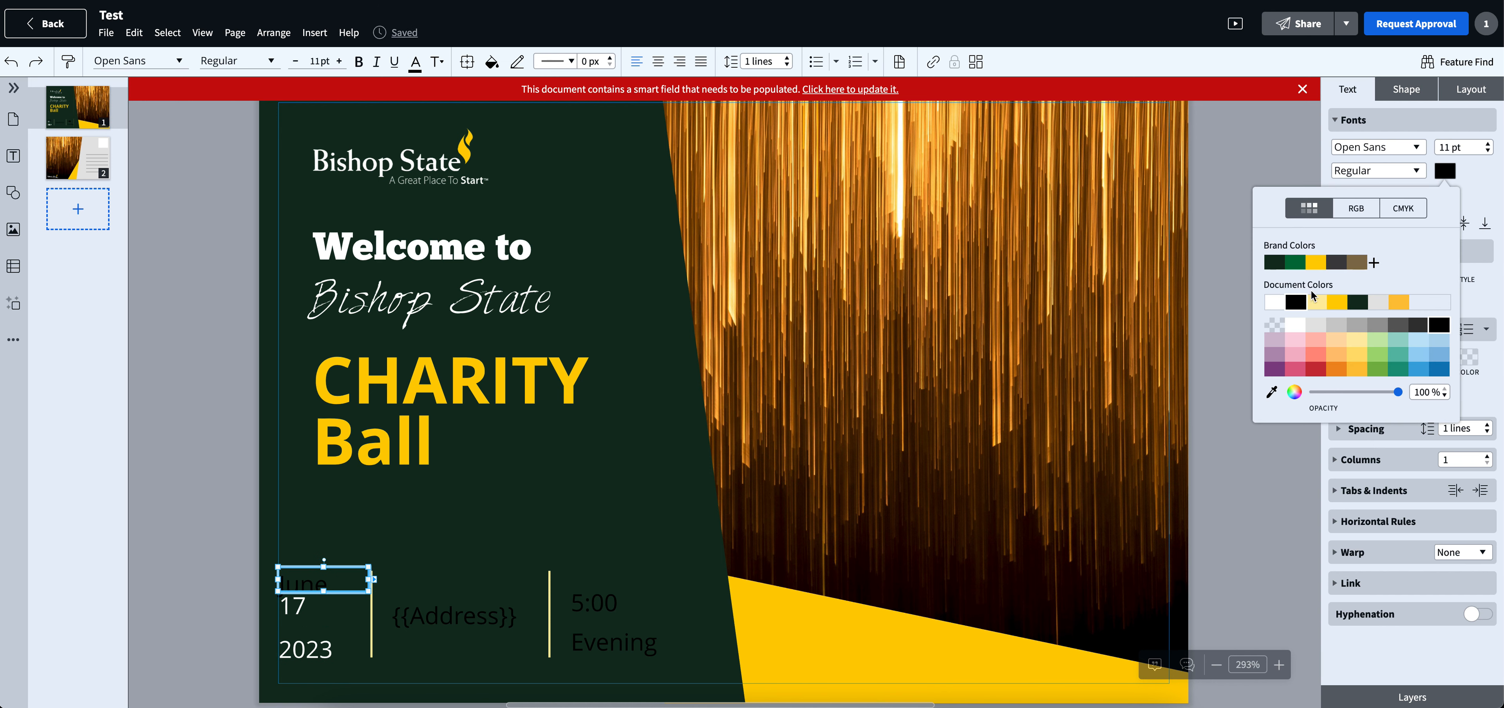
{"action": "left_click", "coordinate": [1292, 304]}
{"action": "left_click", "coordinate": [180, 569]}
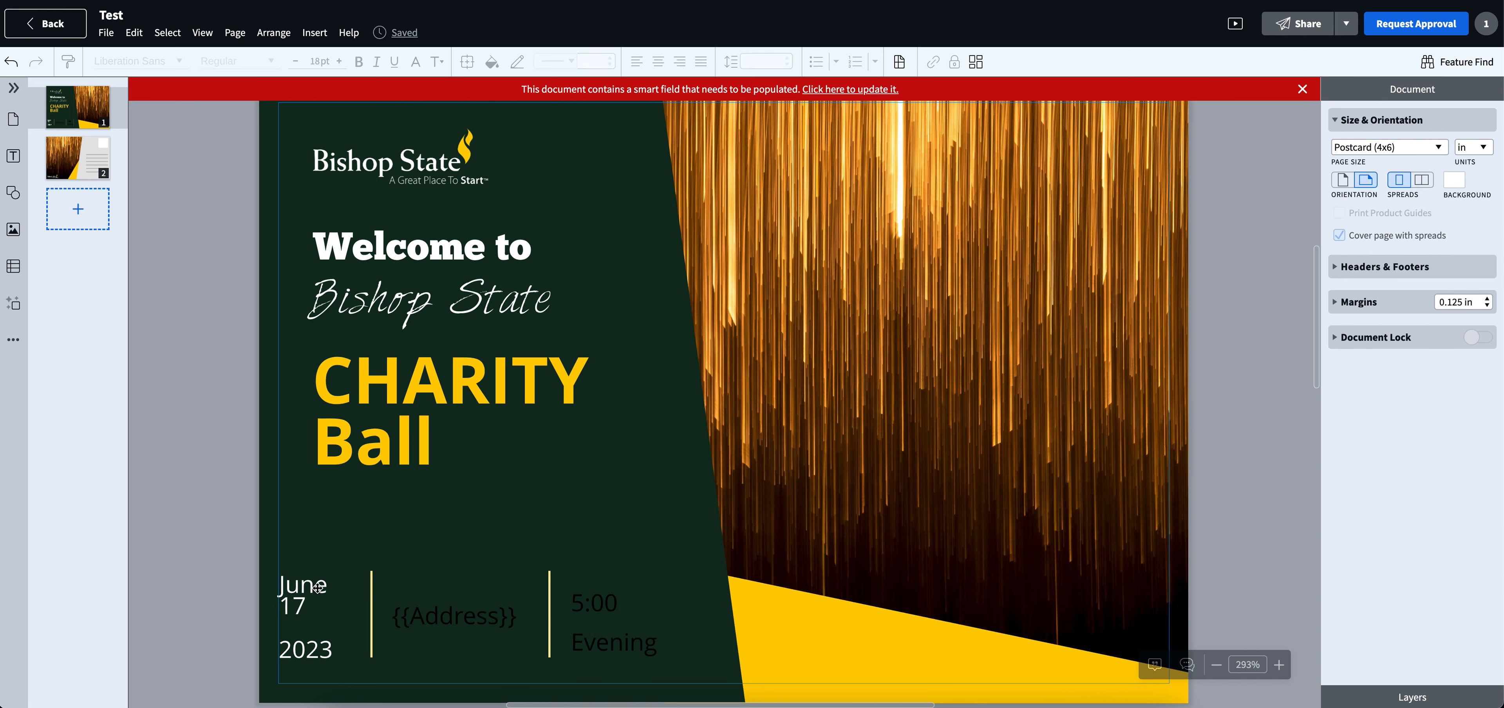
- Center-align the "June" and "17" text and nudge the date frames to even out their spacing
{"action": "left_click_drag", "start_coordinate": [319, 585], "coordinate": [323, 588]}
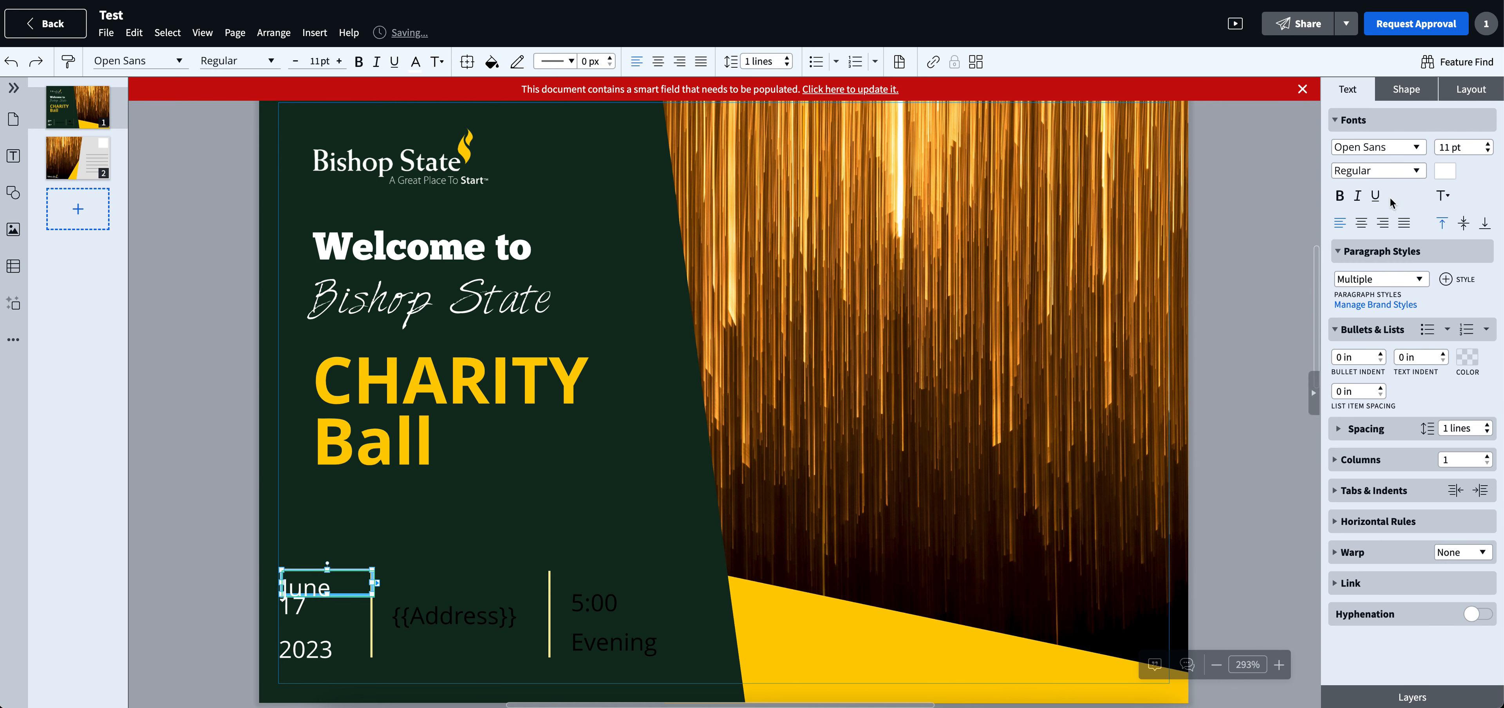
{"action": "left_click", "coordinate": [299, 609]}
{"action": "left_click", "coordinate": [1361, 223]}
{"action": "left_click", "coordinate": [228, 379]}
{"action": "left_click_drag", "start_coordinate": [330, 607], "coordinate": [321, 641]}
{"action": "key", "text": "ctrl+z"}
{"action": "left_click", "coordinate": [193, 580]}
- Center-align the "2023" text and make it bold
{"action": "left_click", "coordinate": [321, 642]}
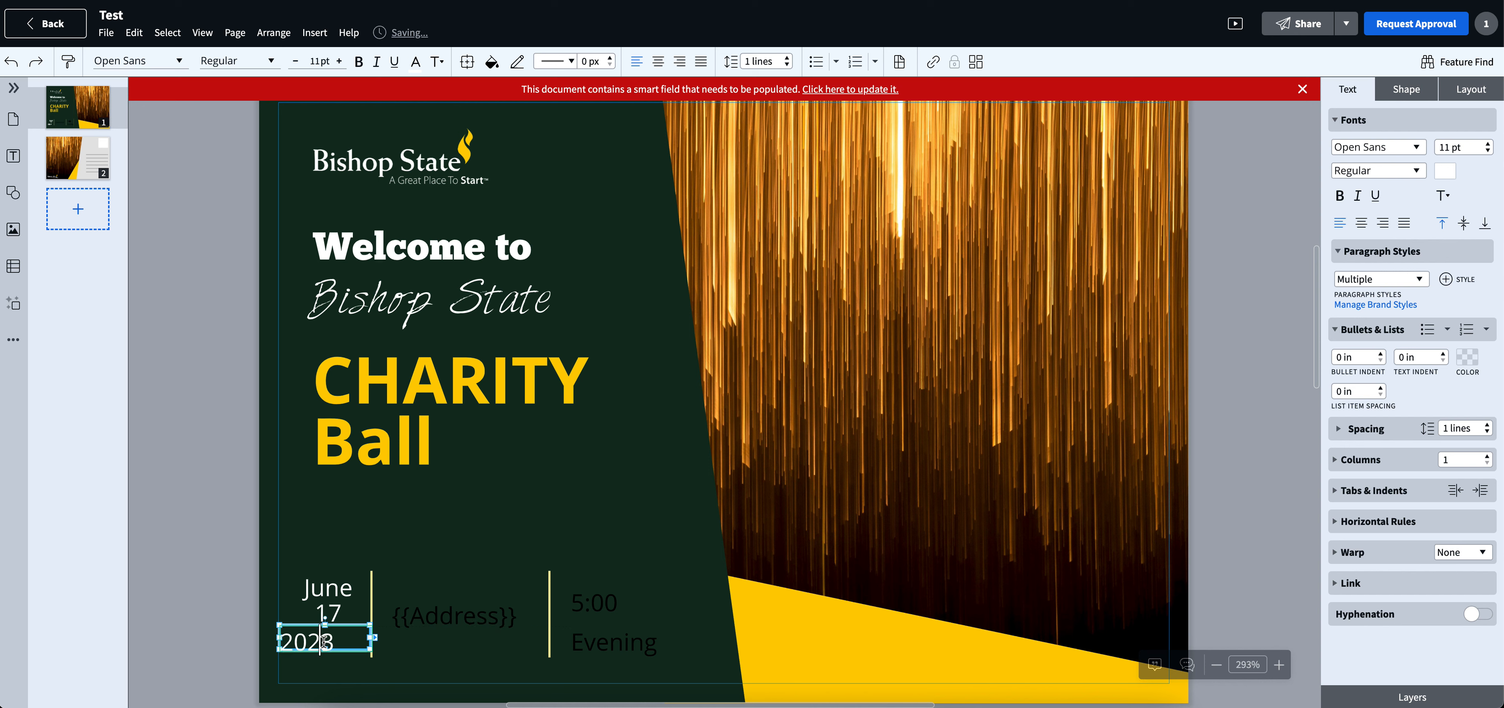
{"action": "left_click", "coordinate": [1362, 226]}
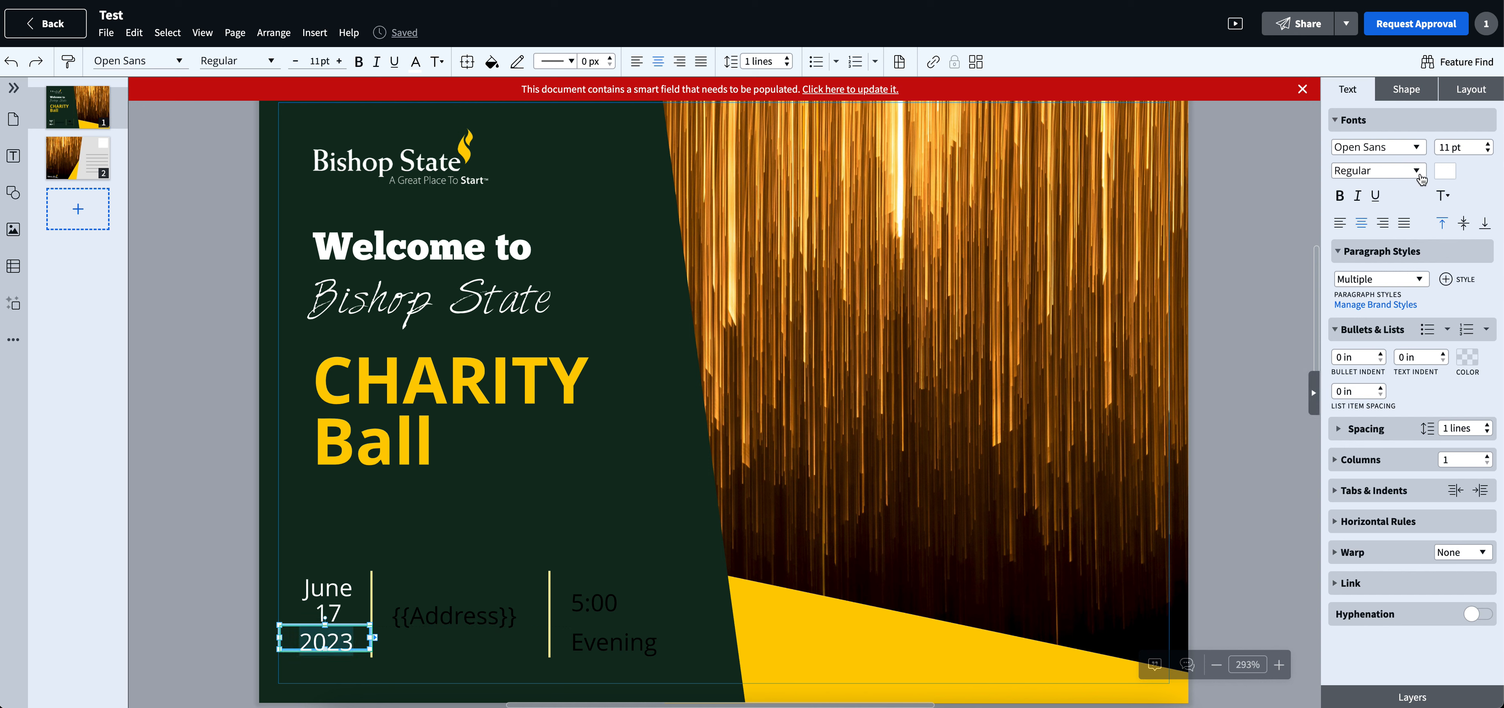
{"action": "left_click", "coordinate": [1340, 195]}
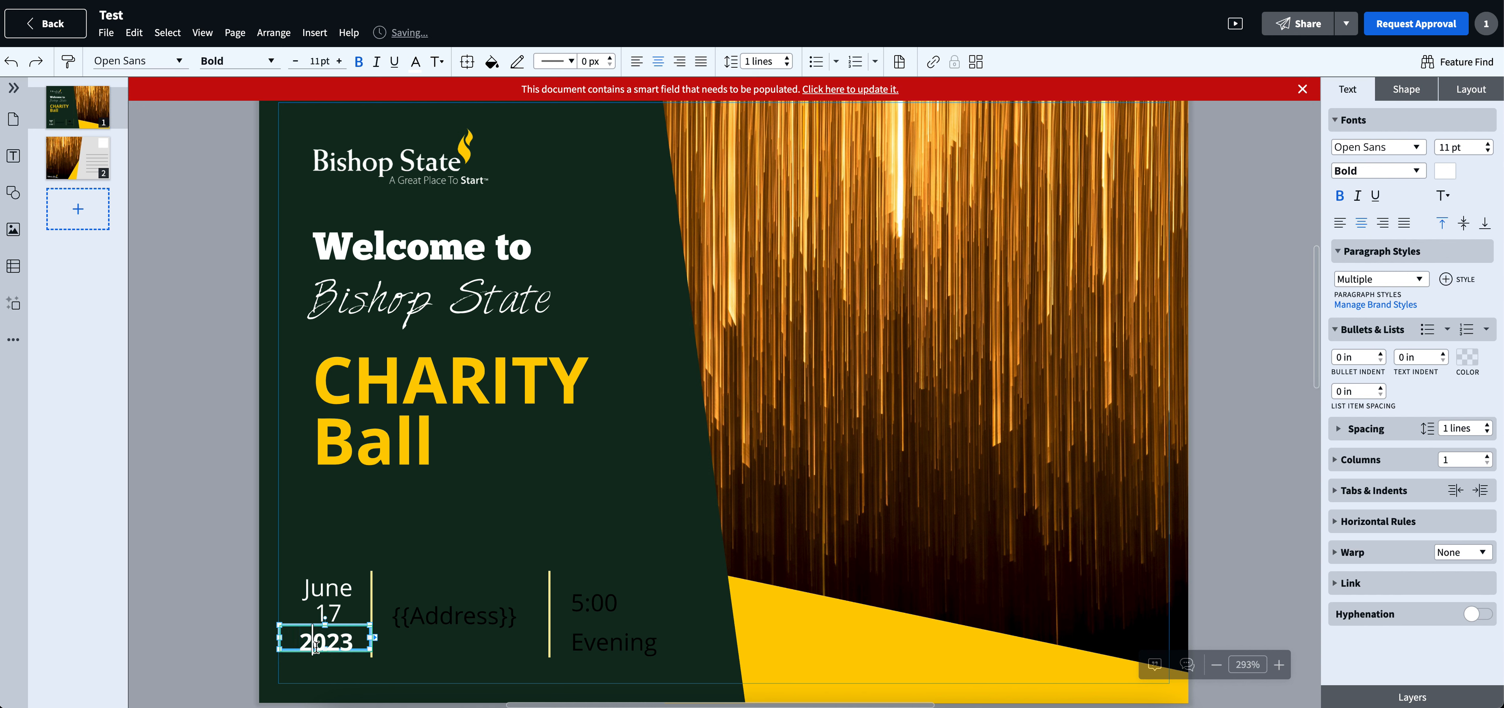
{"action": "left_click", "coordinate": [301, 665]}
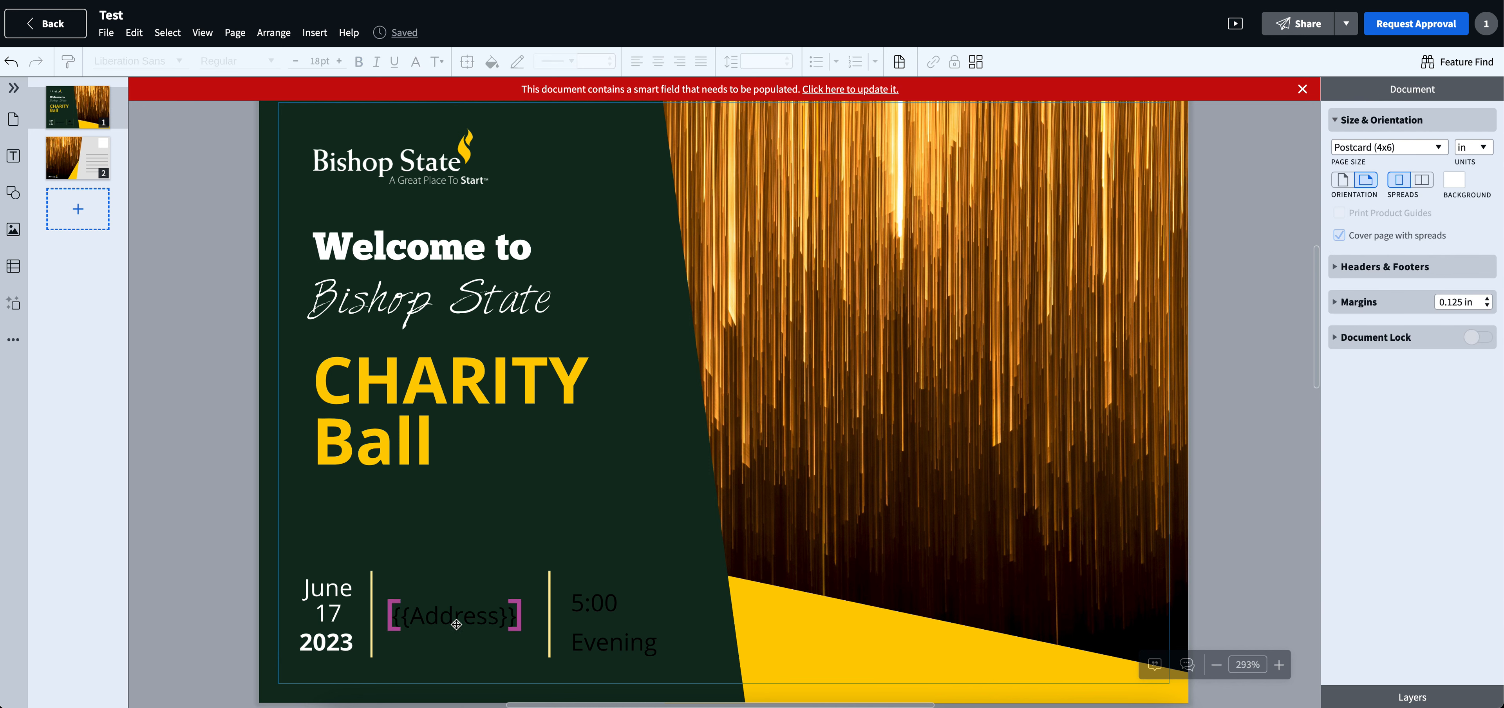
- Examine the {{Address}} smart field between the two divider lines
{"action": "left_click", "coordinate": [441, 618]}
{"action": "double_click", "coordinate": [443, 619]}
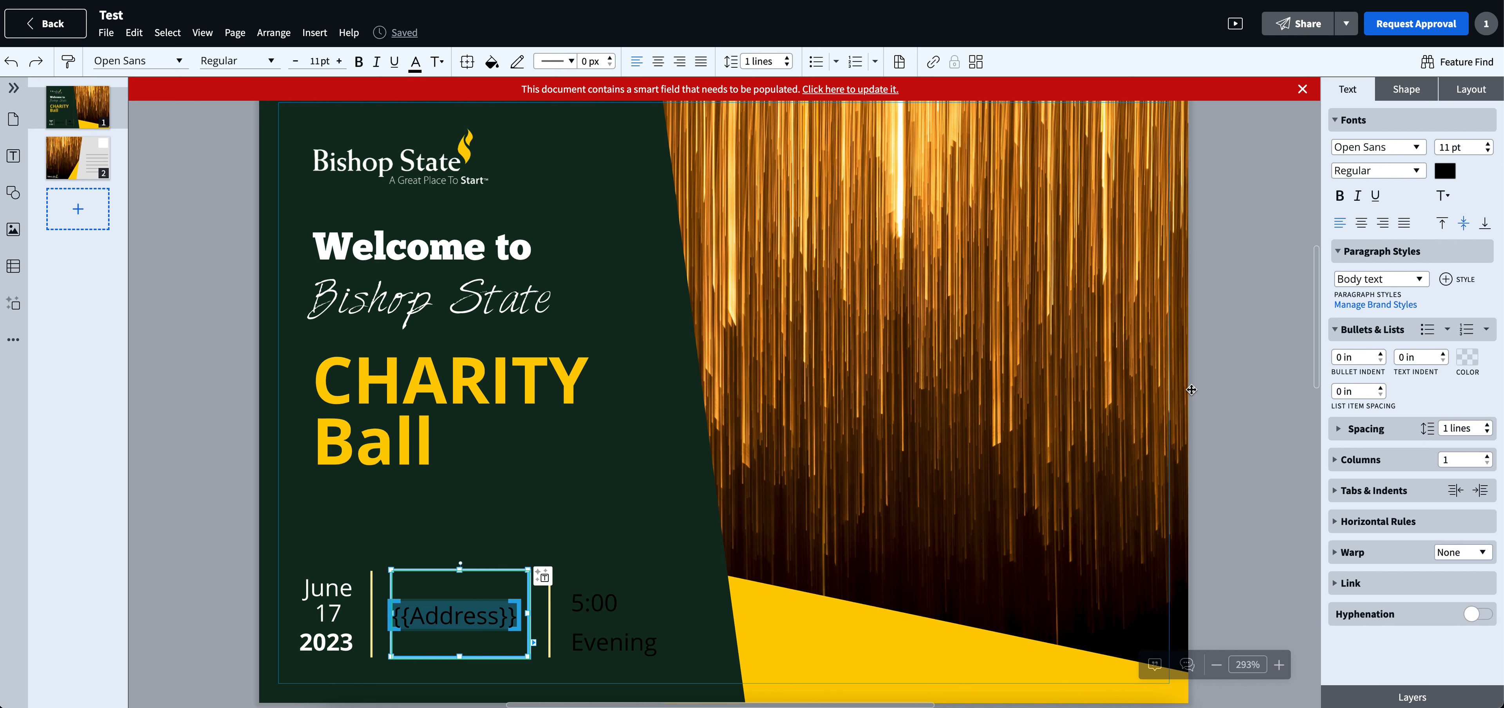
{"action": "left_click", "coordinate": [1231, 379]}
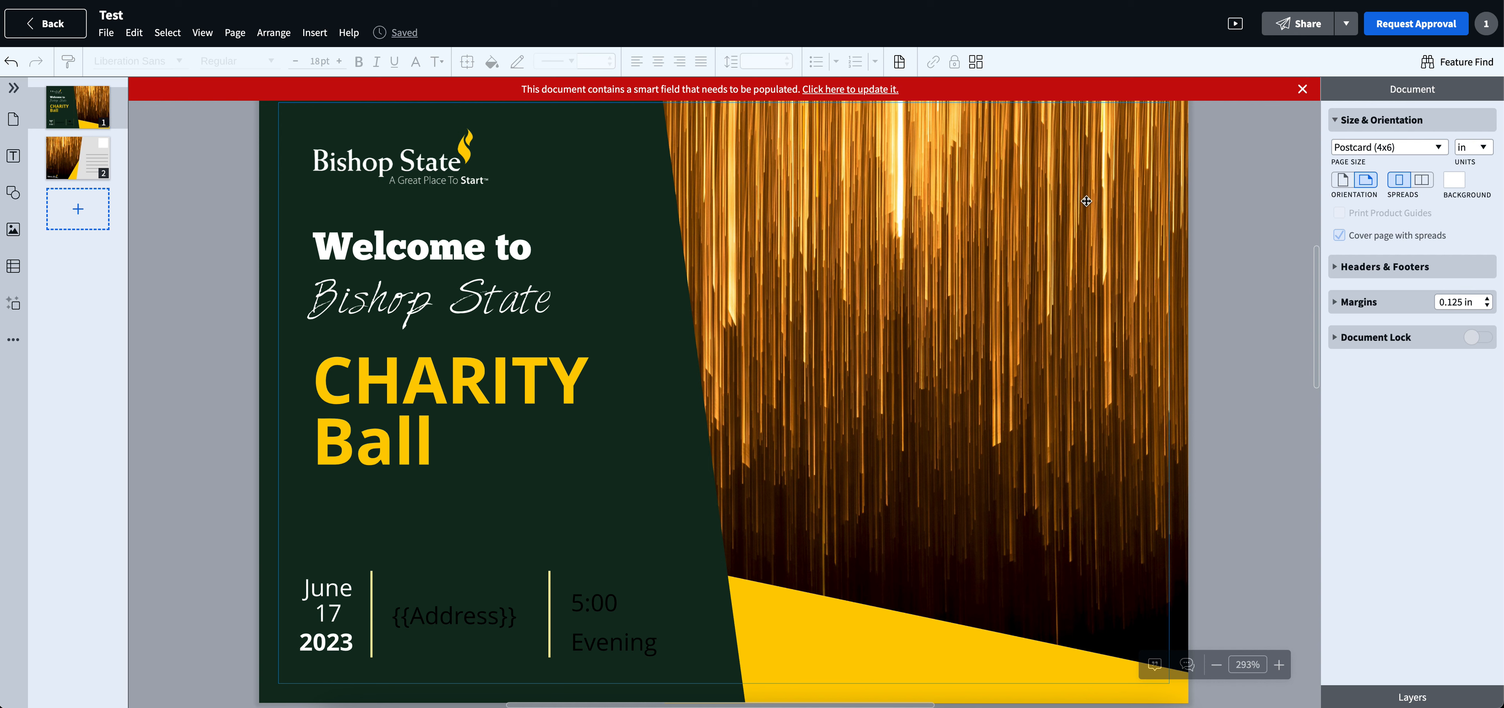
- Open the Image Manager for the gold background picture and browse for a file to upload in Documents > Design
{"action": "left_click", "coordinate": [877, 338]}
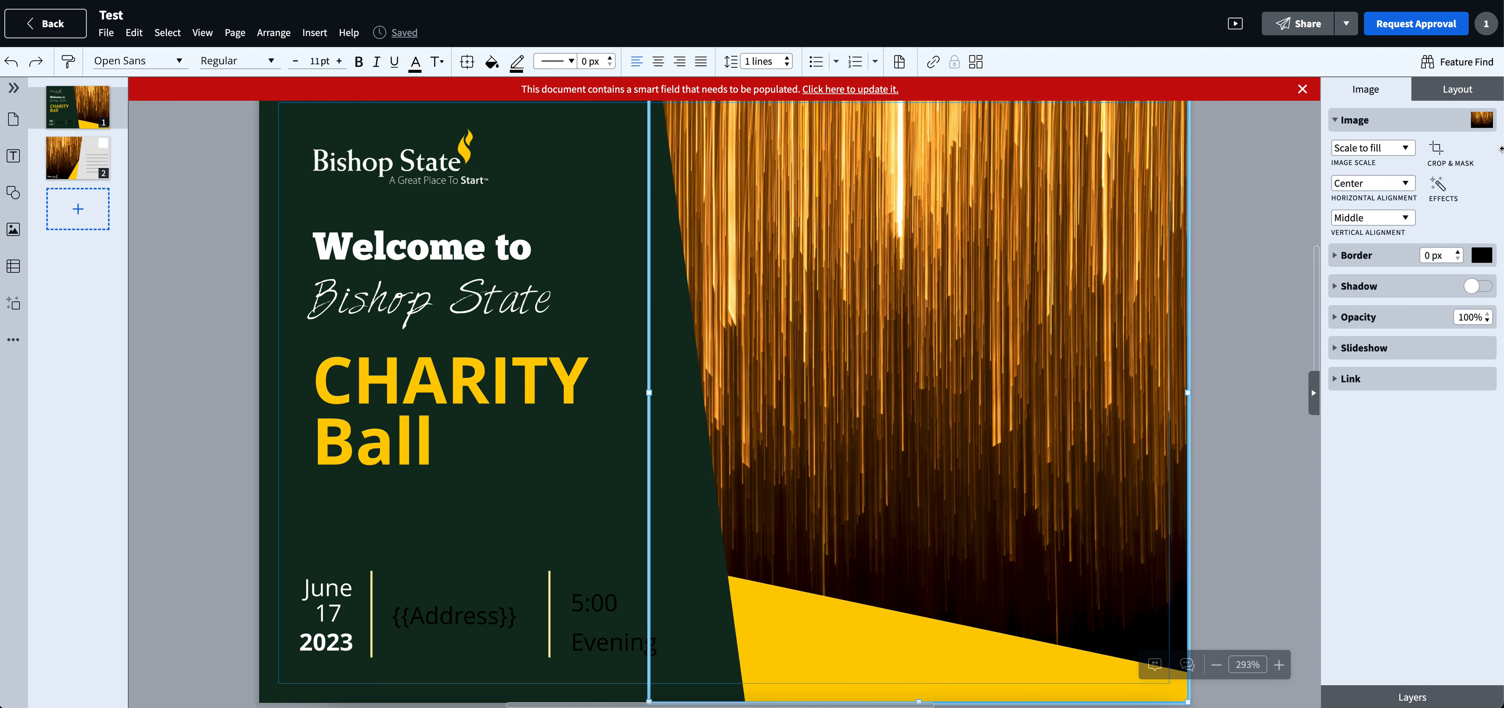
{"action": "left_click", "coordinate": [1479, 123]}
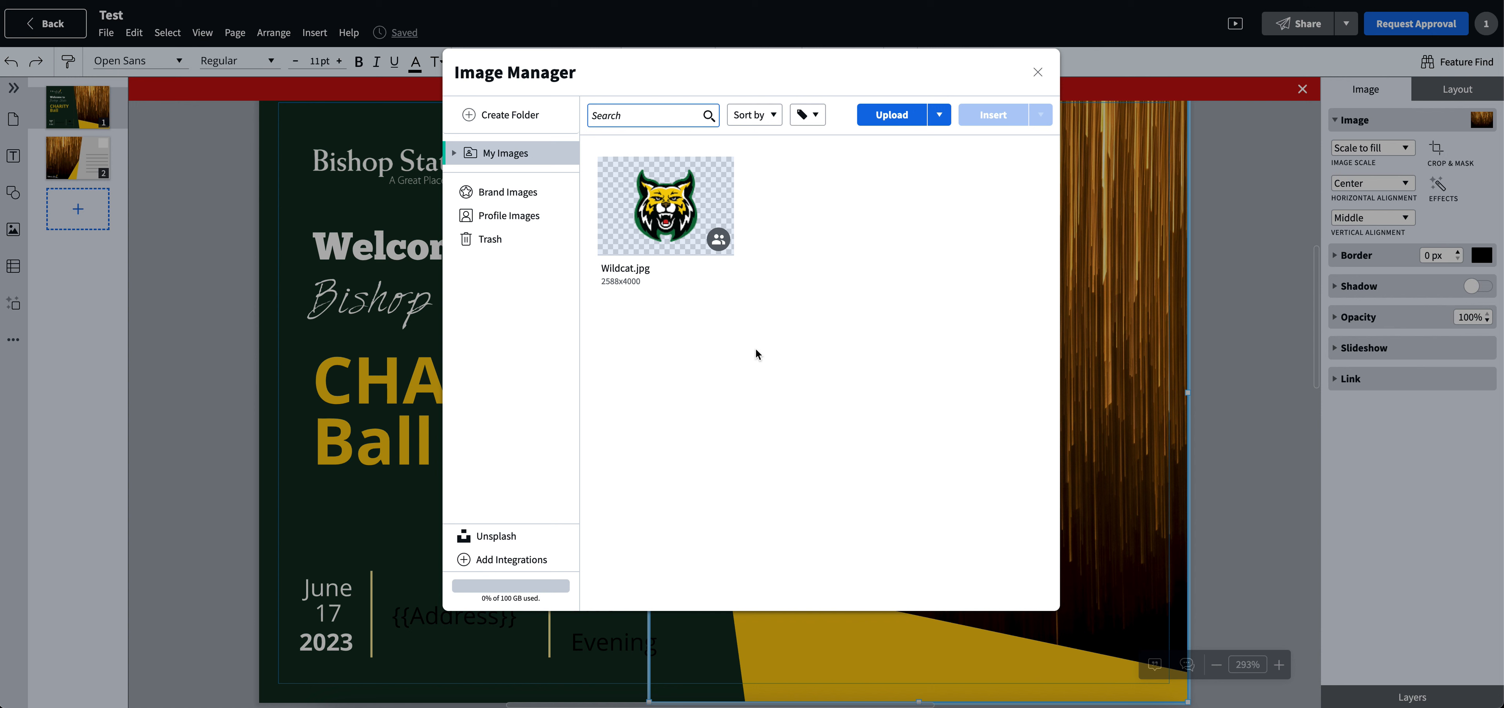
{"action": "left_click", "coordinate": [889, 116]}
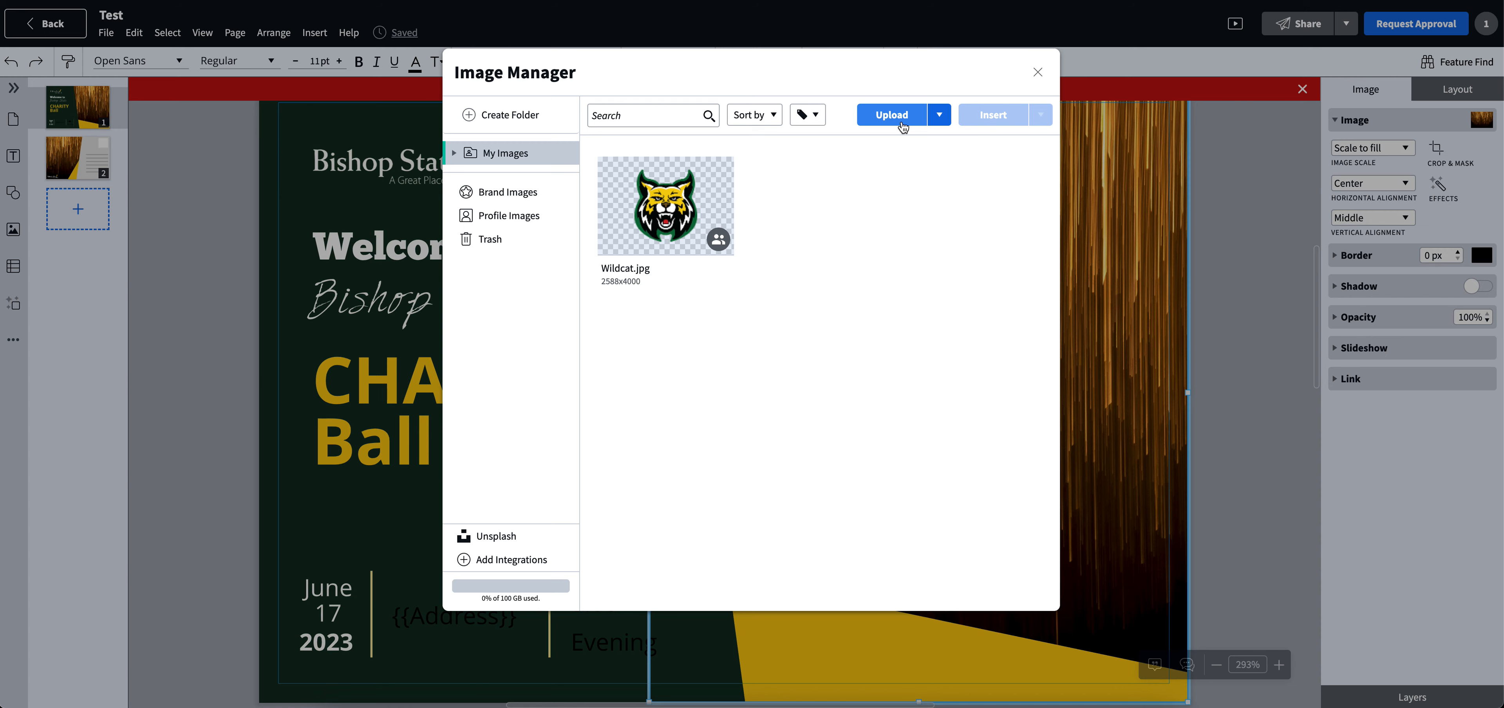
{"action": "left_click", "coordinate": [902, 124]}
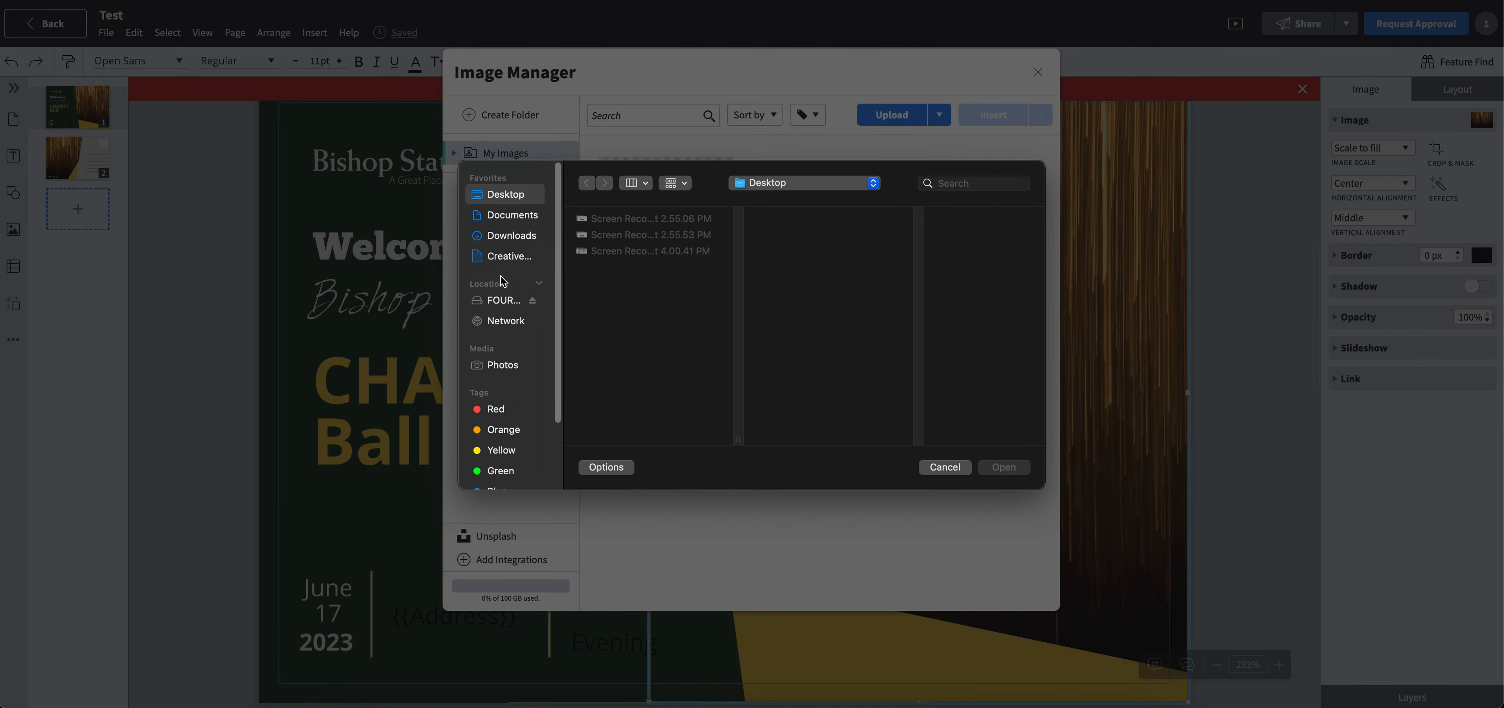
{"action": "left_click", "coordinate": [522, 219]}
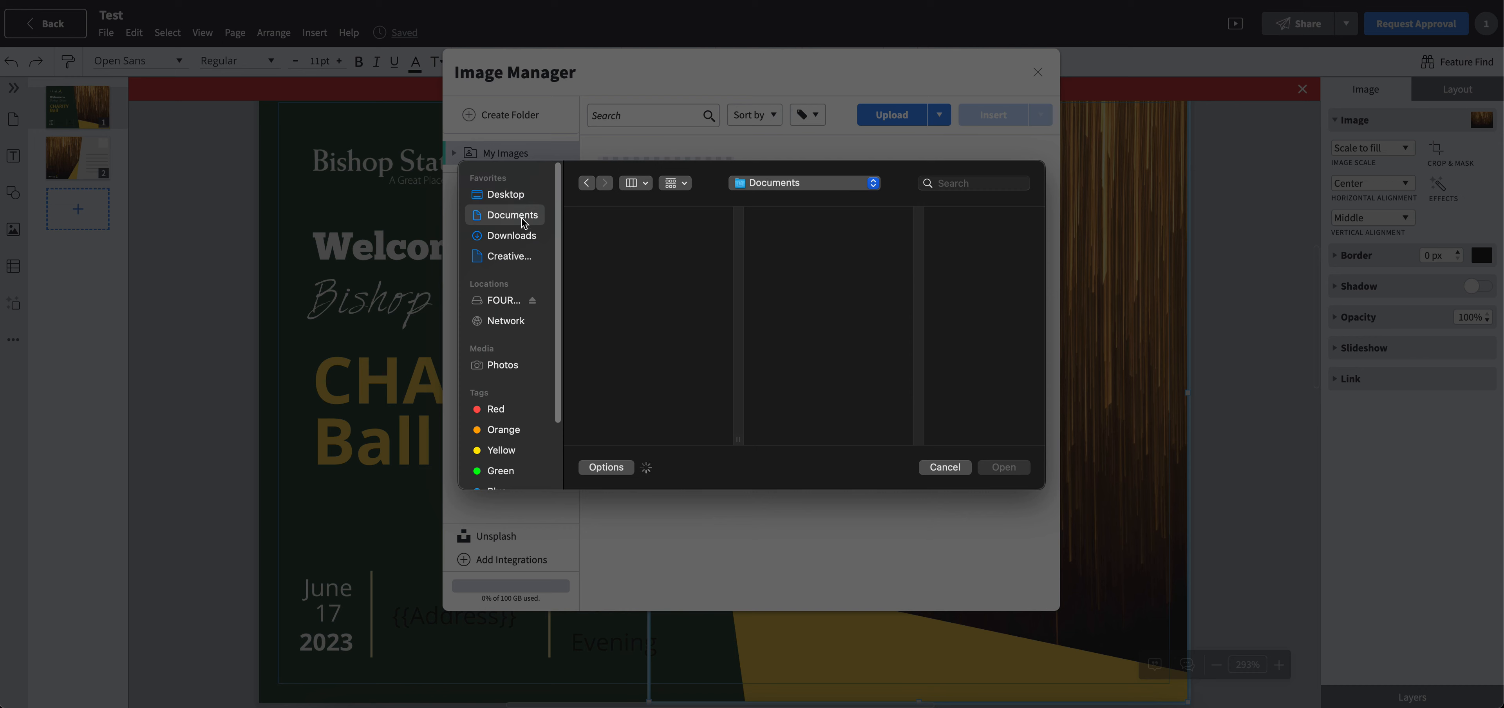
{"action": "left_click", "coordinate": [600, 239]}
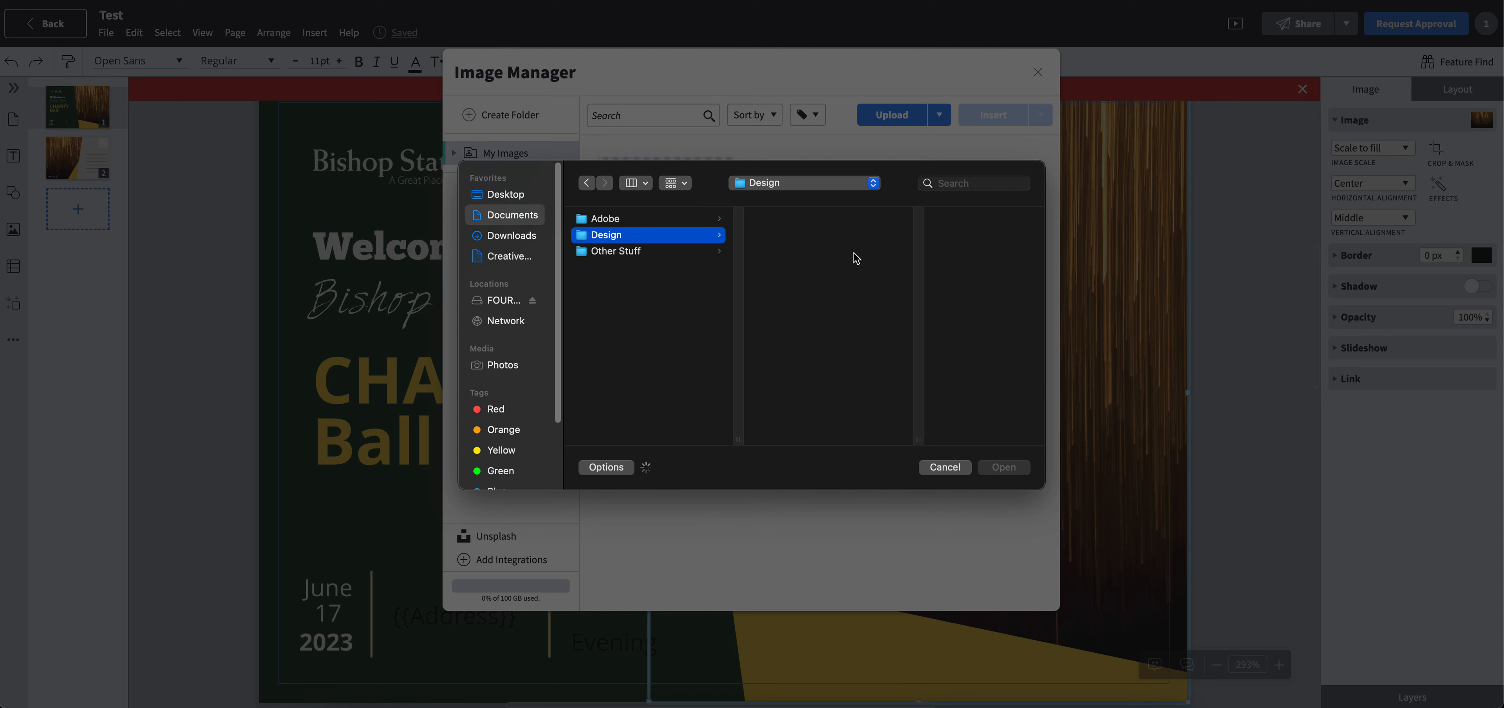
{"action": "left_click", "coordinate": [830, 234]}
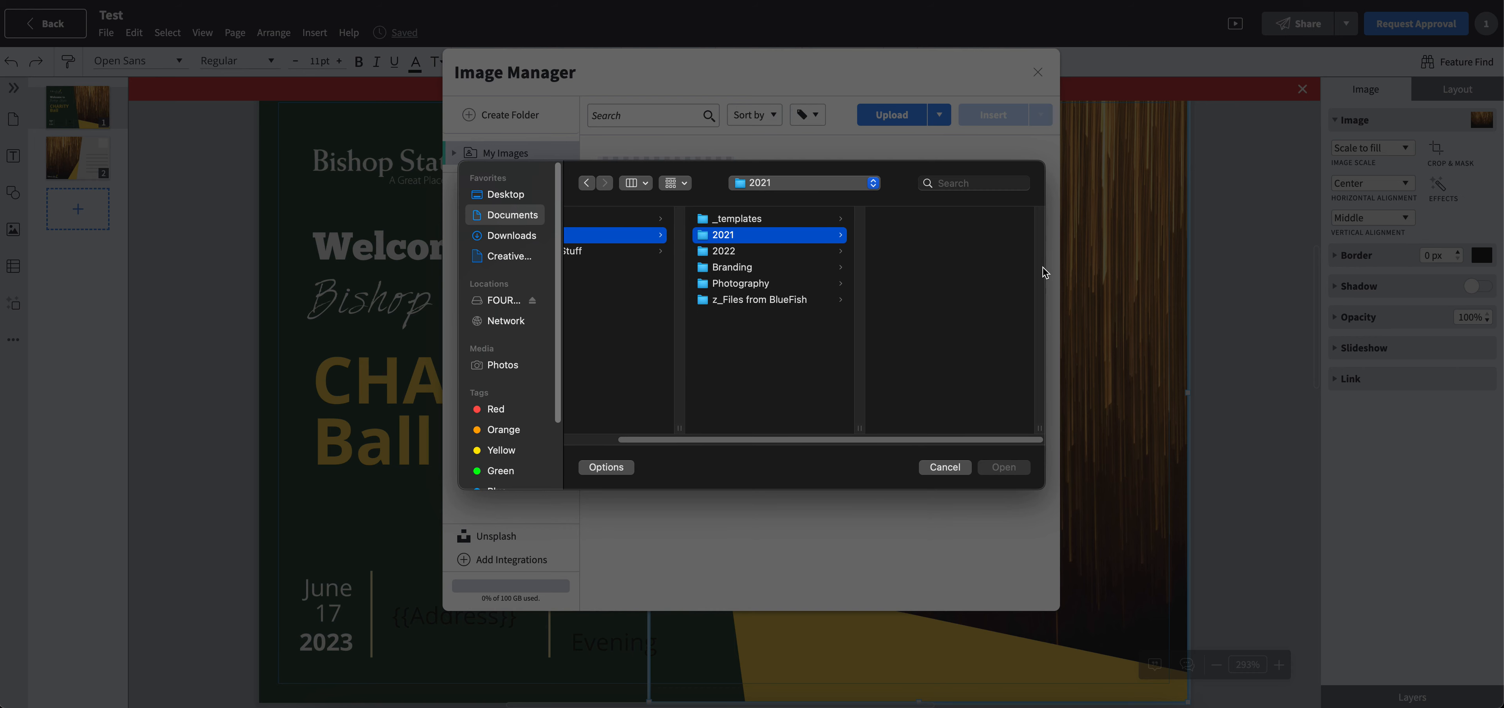
{"action": "left_click", "coordinate": [930, 254]}
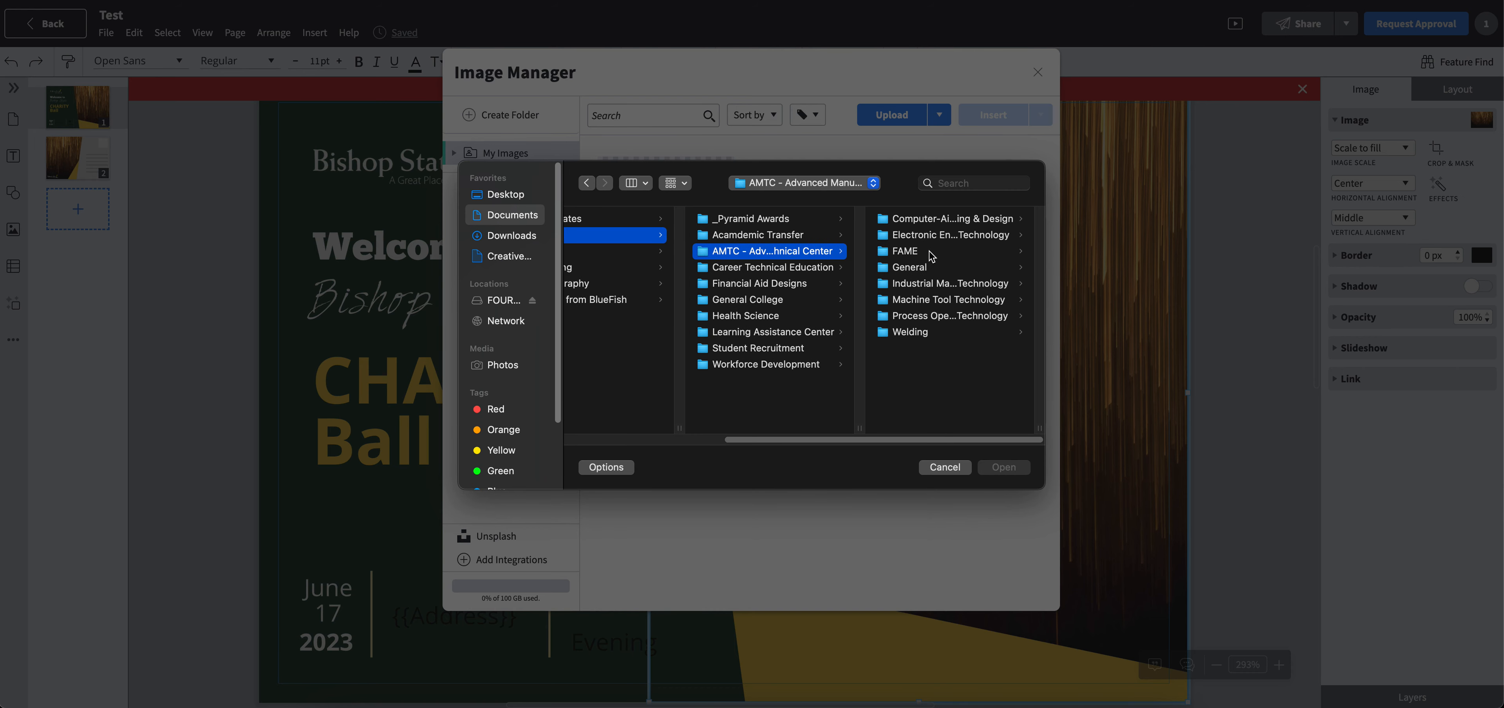
{"action": "left_click", "coordinate": [929, 268]}
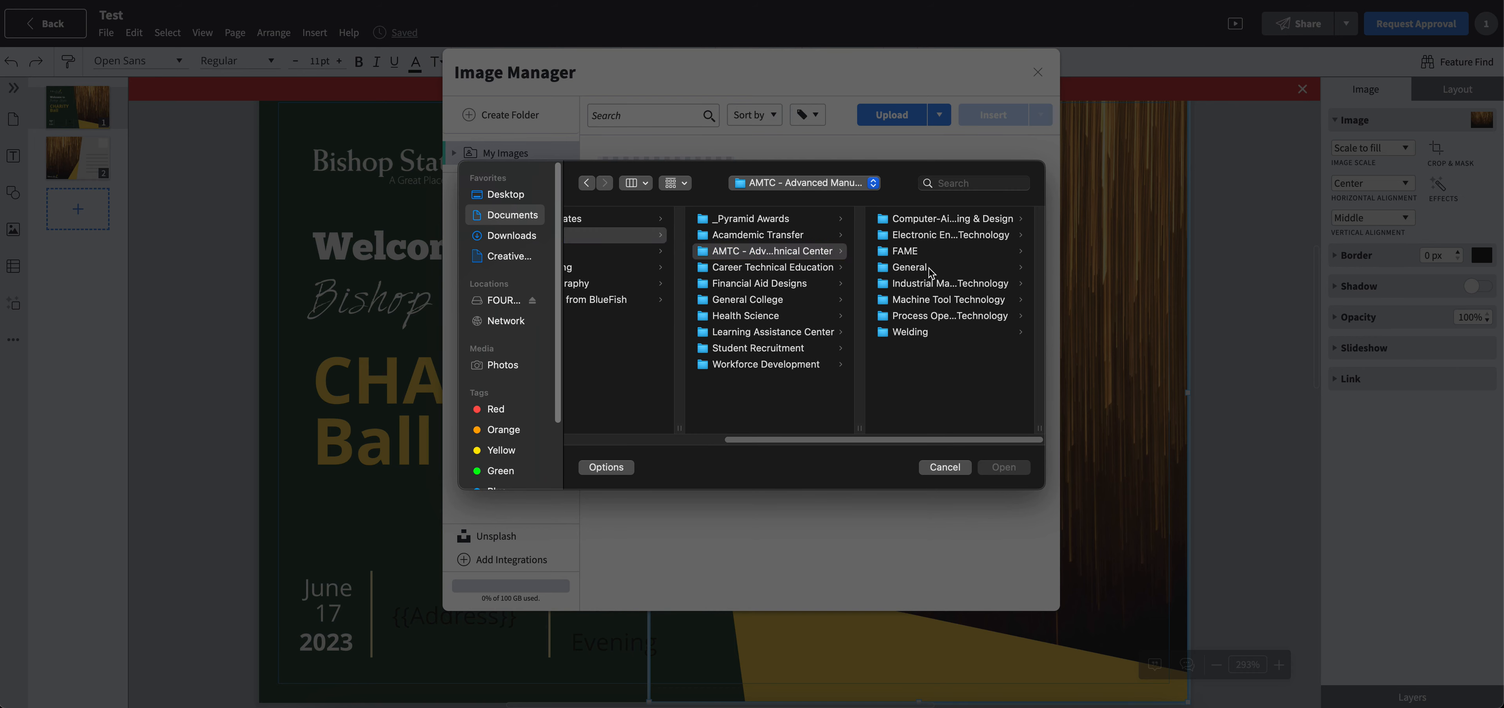
{"action": "left_click", "coordinate": [929, 269]}
{"action": "left_click", "coordinate": [930, 284]}
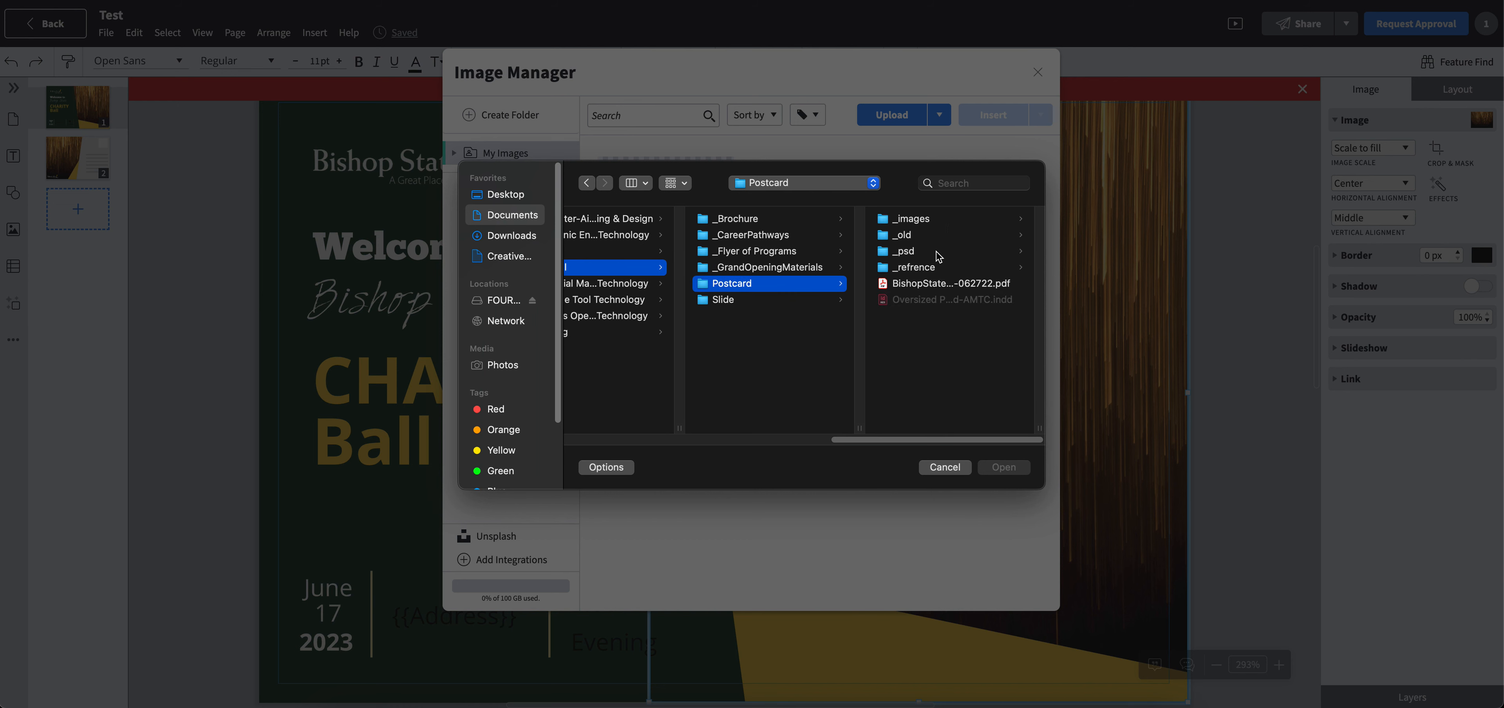
{"action": "left_click", "coordinate": [935, 220]}
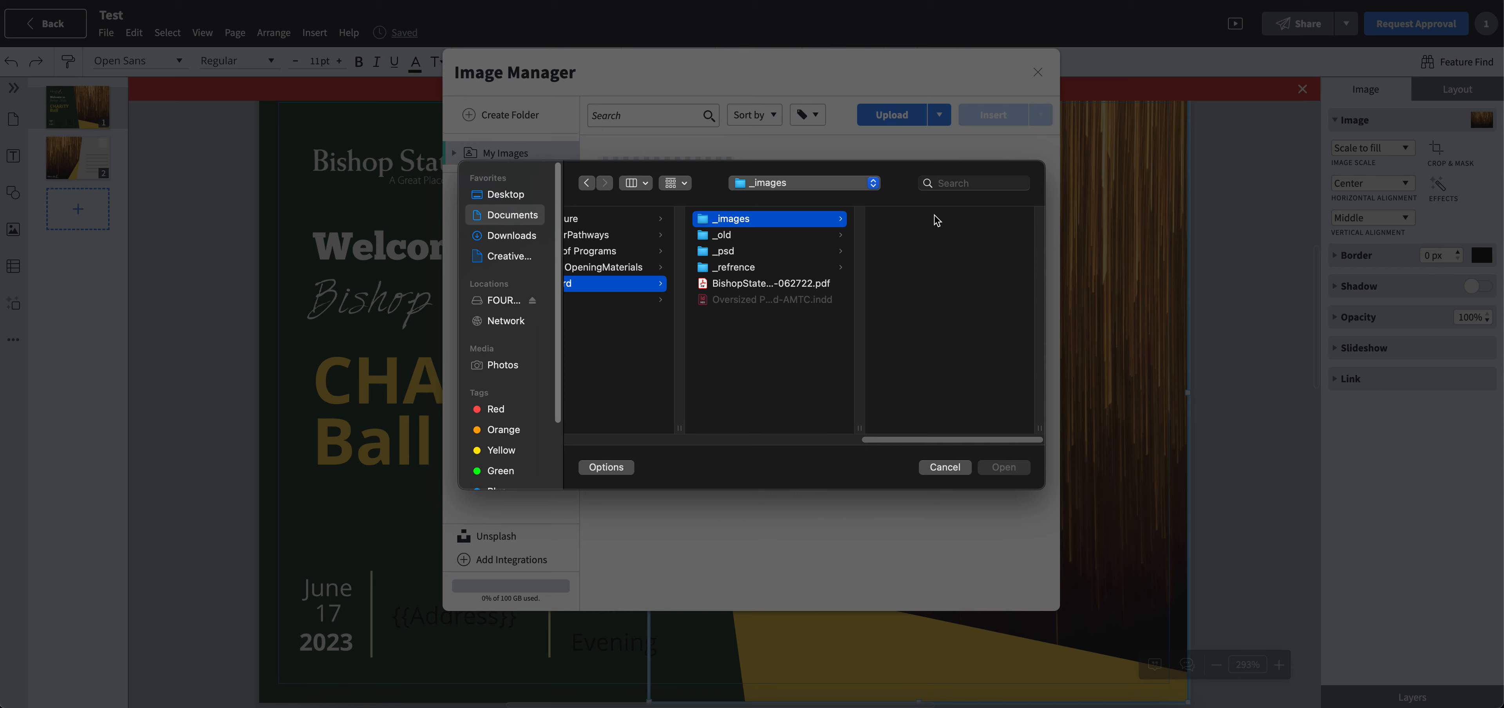
{"action": "scroll", "coordinate": [754, 246], "scroll_direction": "left", "scroll_amount": 10}
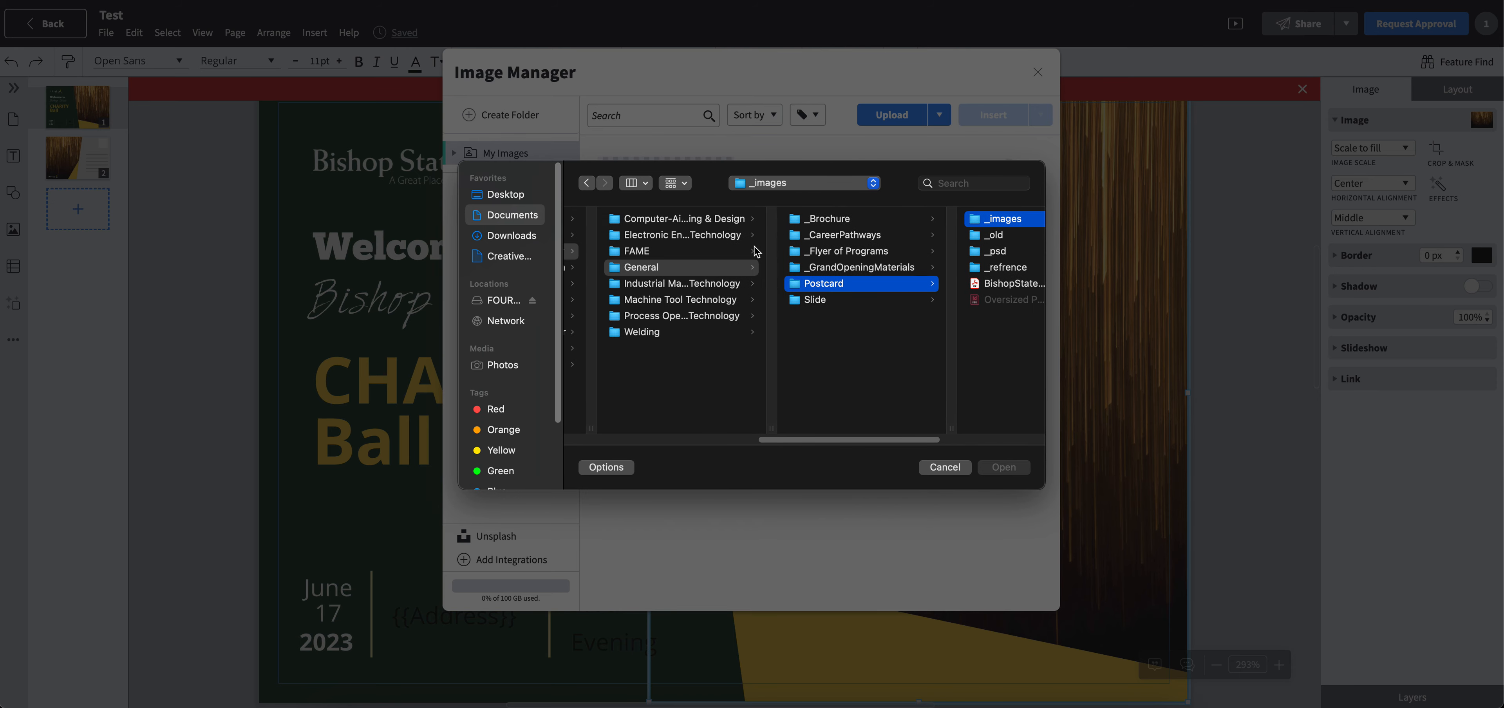
- Try to upload img6.tif from the Photography > Bishop Photos > People > Graduation folder
{"action": "left_click", "coordinate": [669, 284]}
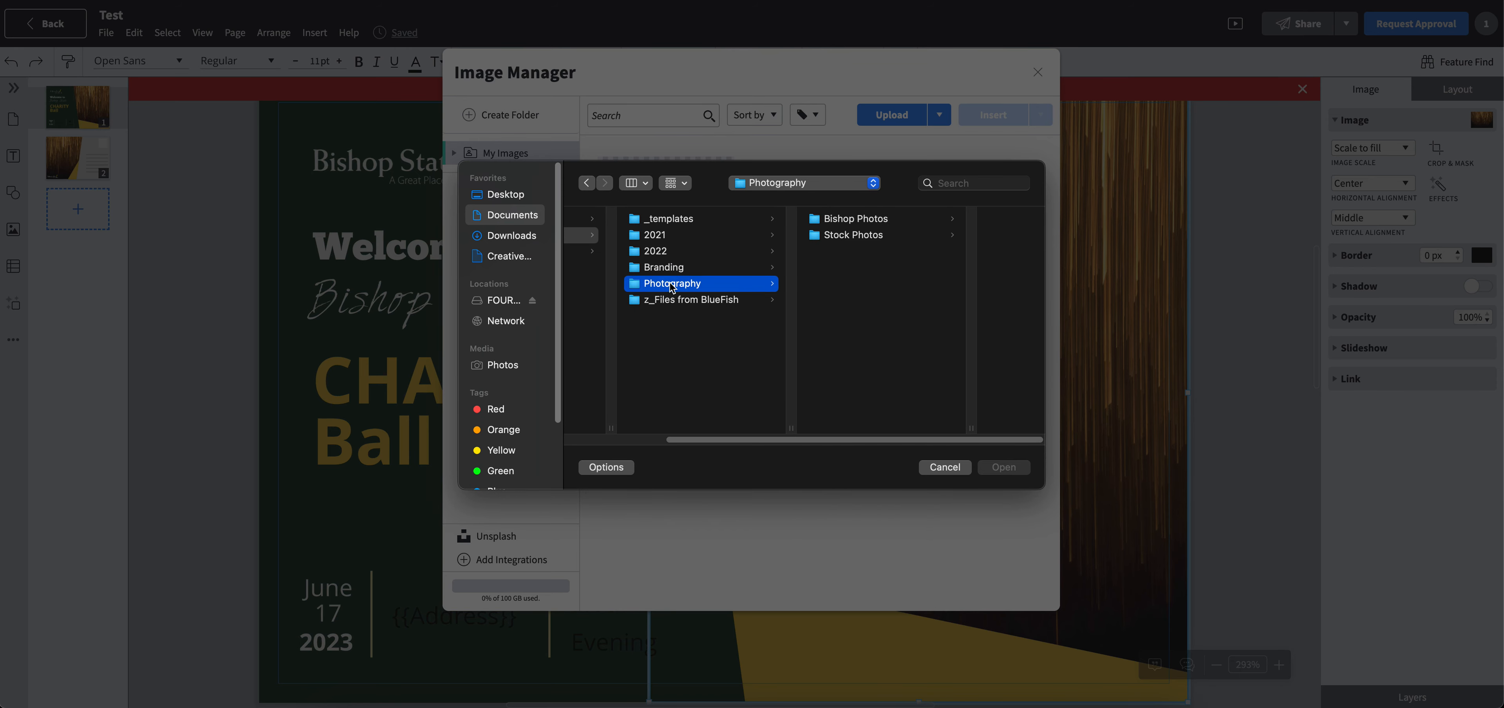
{"action": "left_click", "coordinate": [871, 221]}
{"action": "left_click", "coordinate": [930, 269]}
{"action": "left_click", "coordinate": [925, 220]}
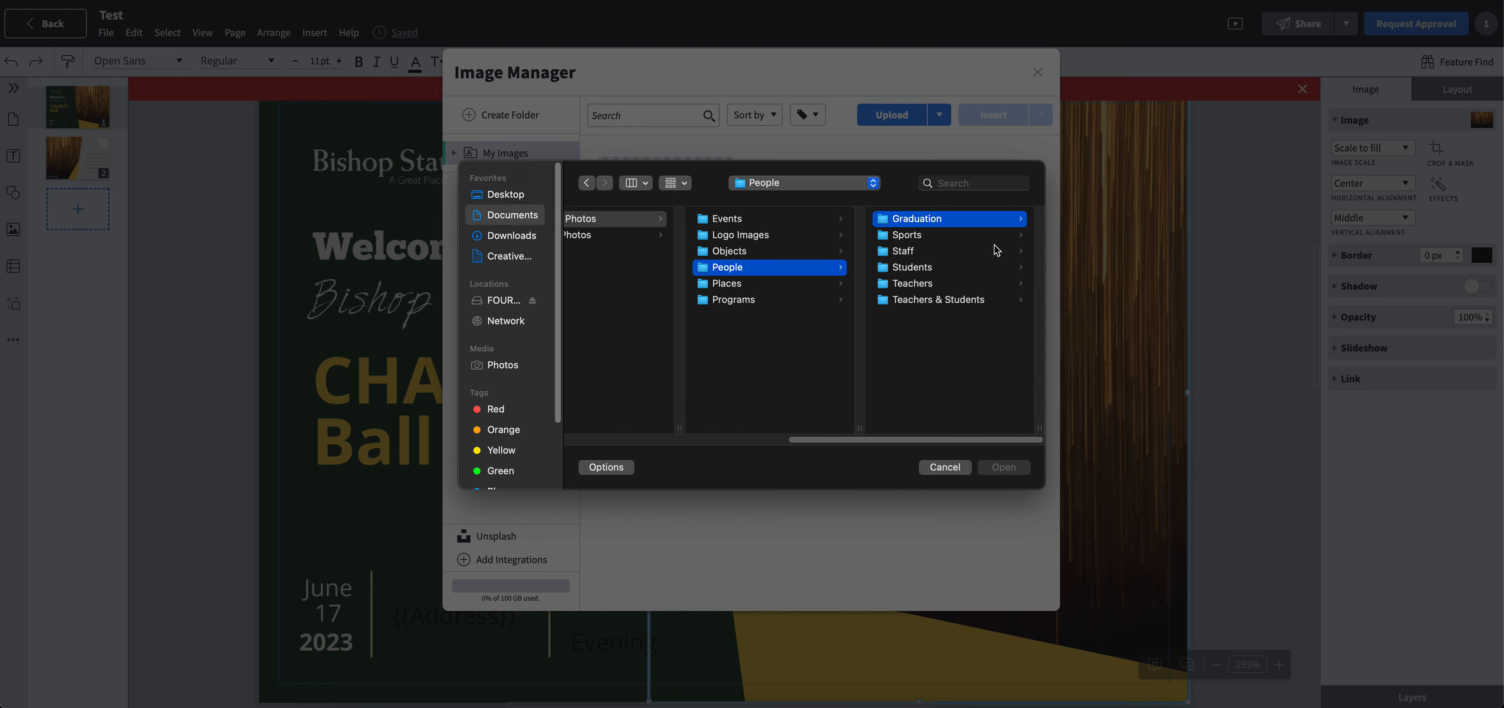
{"action": "left_click", "coordinate": [908, 366]}
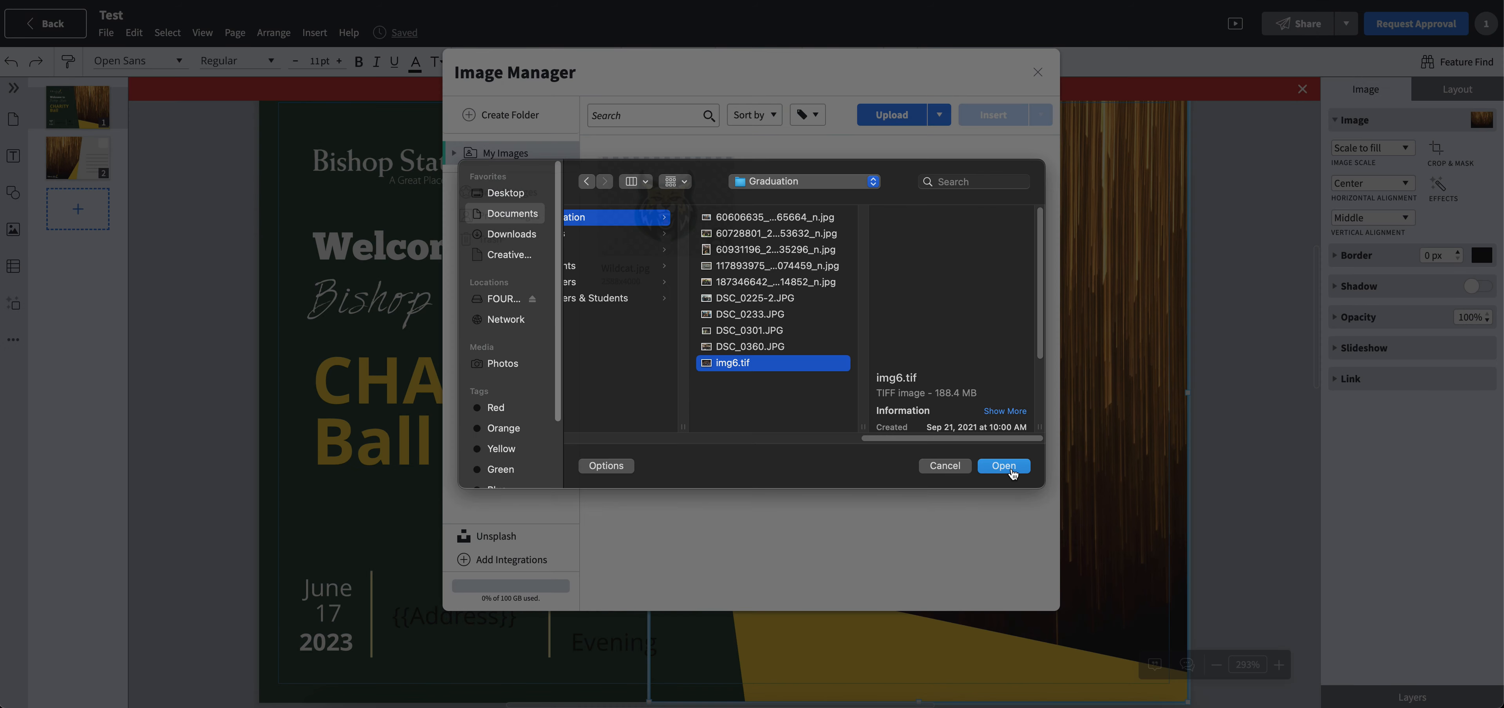
{"action": "left_click", "coordinate": [1012, 469]}
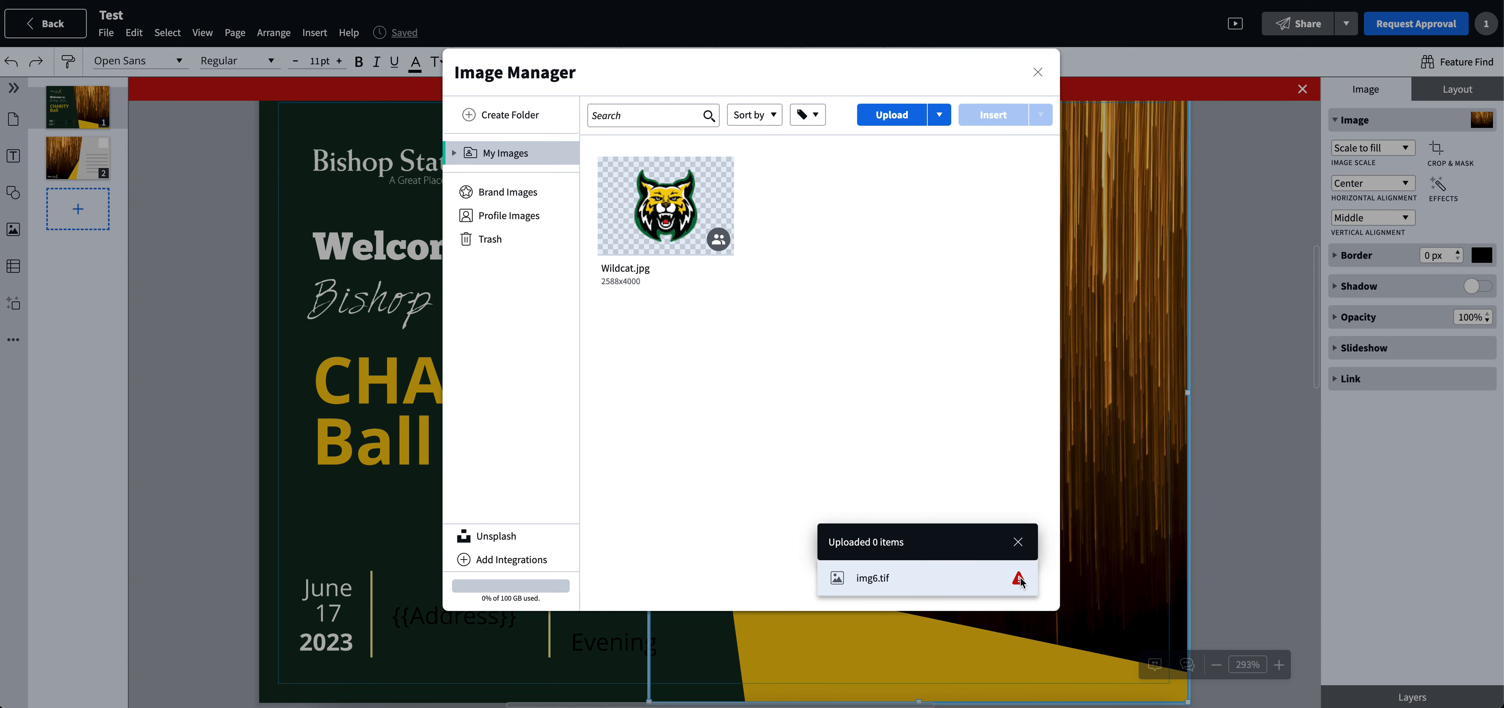
{"action": "left_click", "coordinate": [1018, 542]}
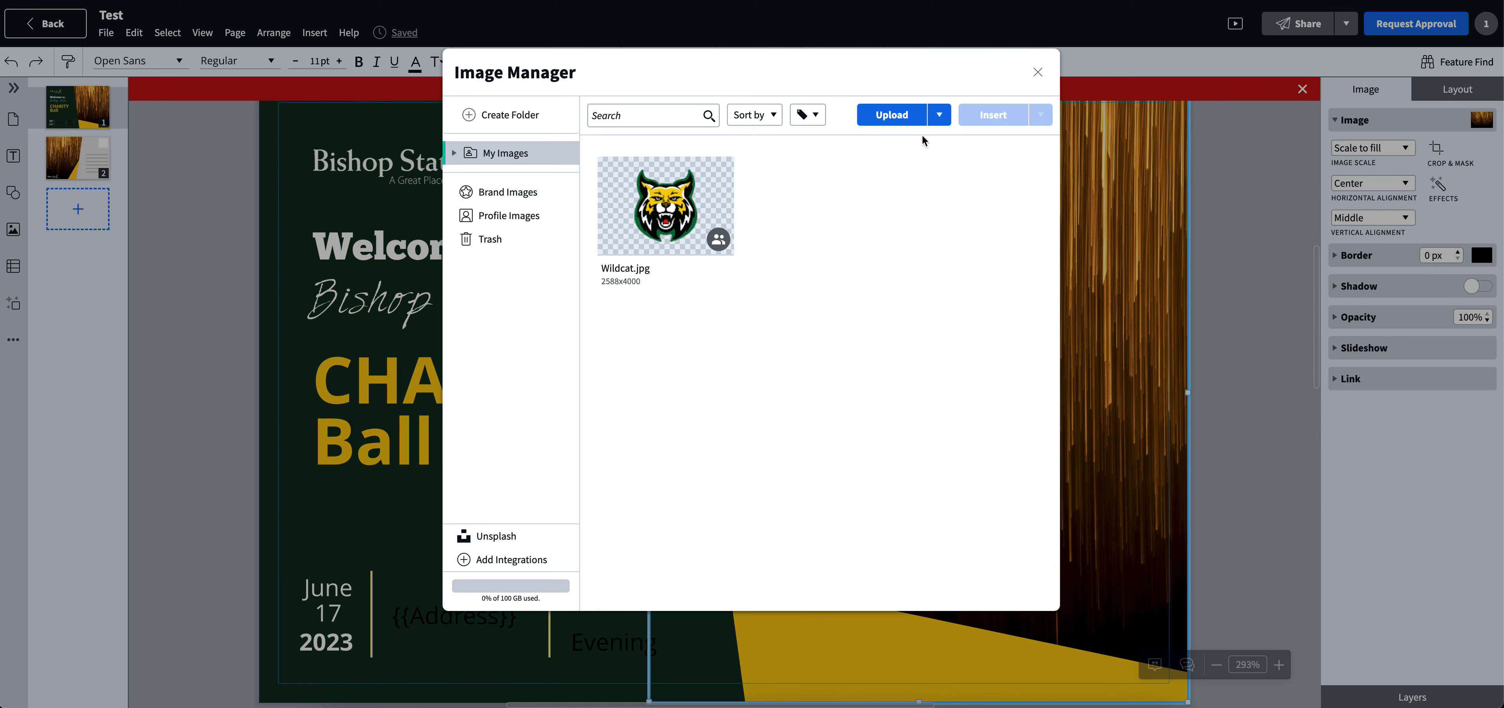
- Upload the JPG starting with 60606635 from the Graduation folder and insert it in place of the gold background picture
{"action": "left_click", "coordinate": [909, 115]}
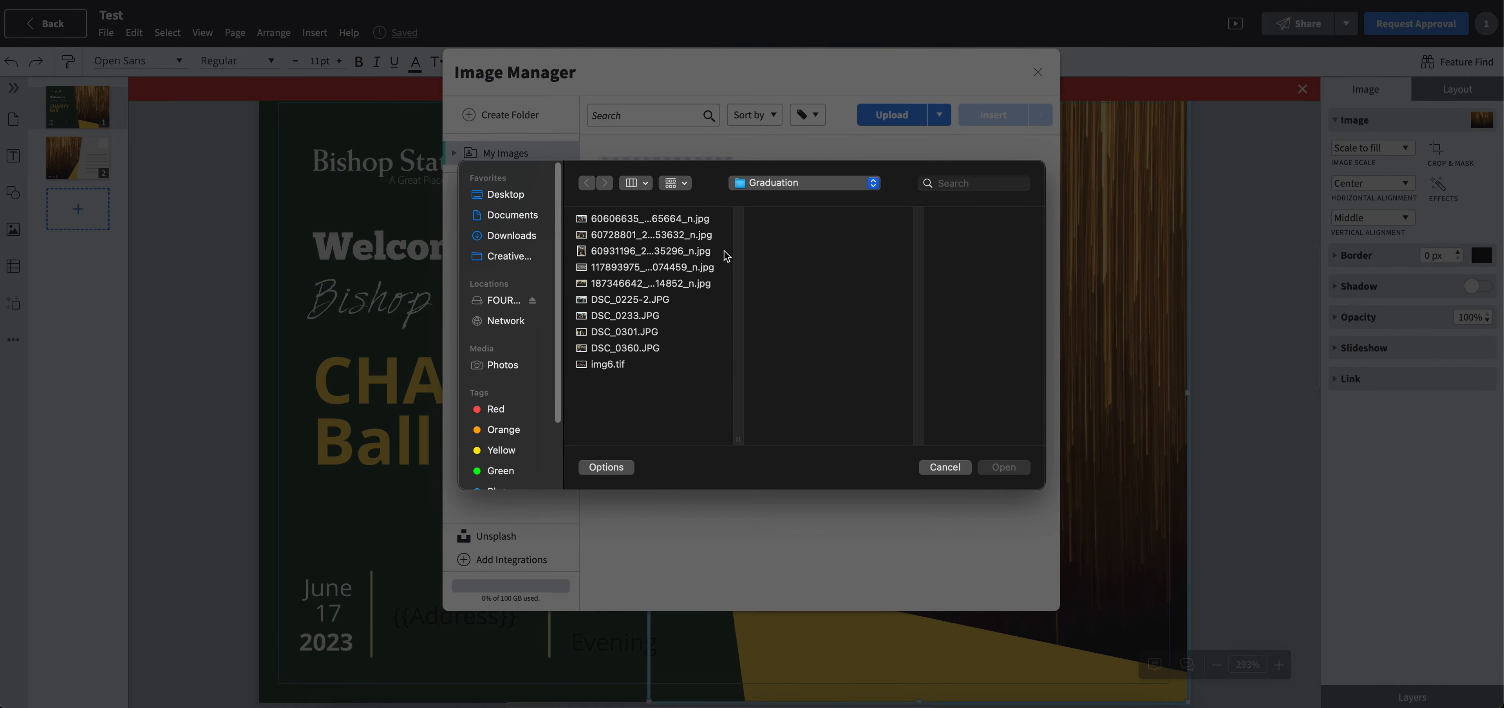
{"action": "double_click", "coordinate": [695, 227]}
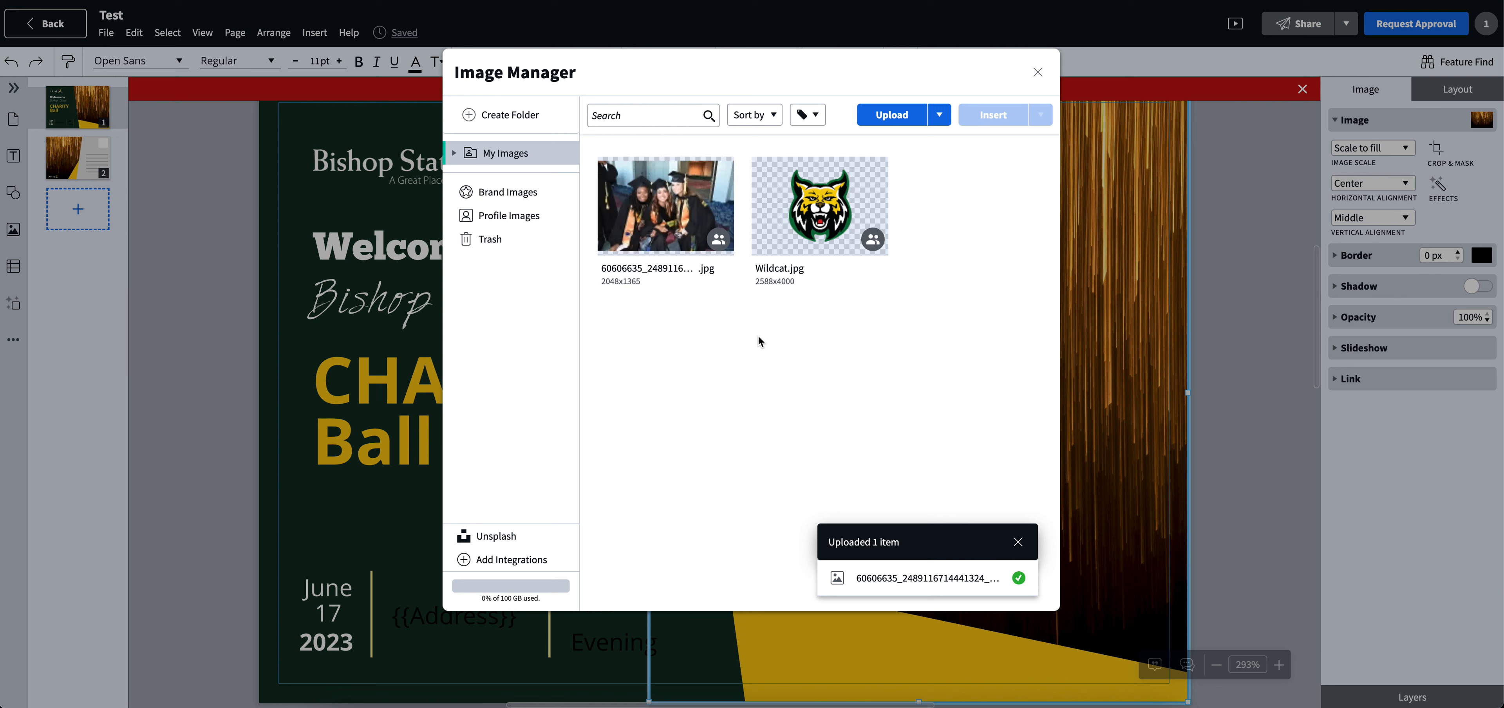
{"action": "left_click", "coordinate": [665, 213]}
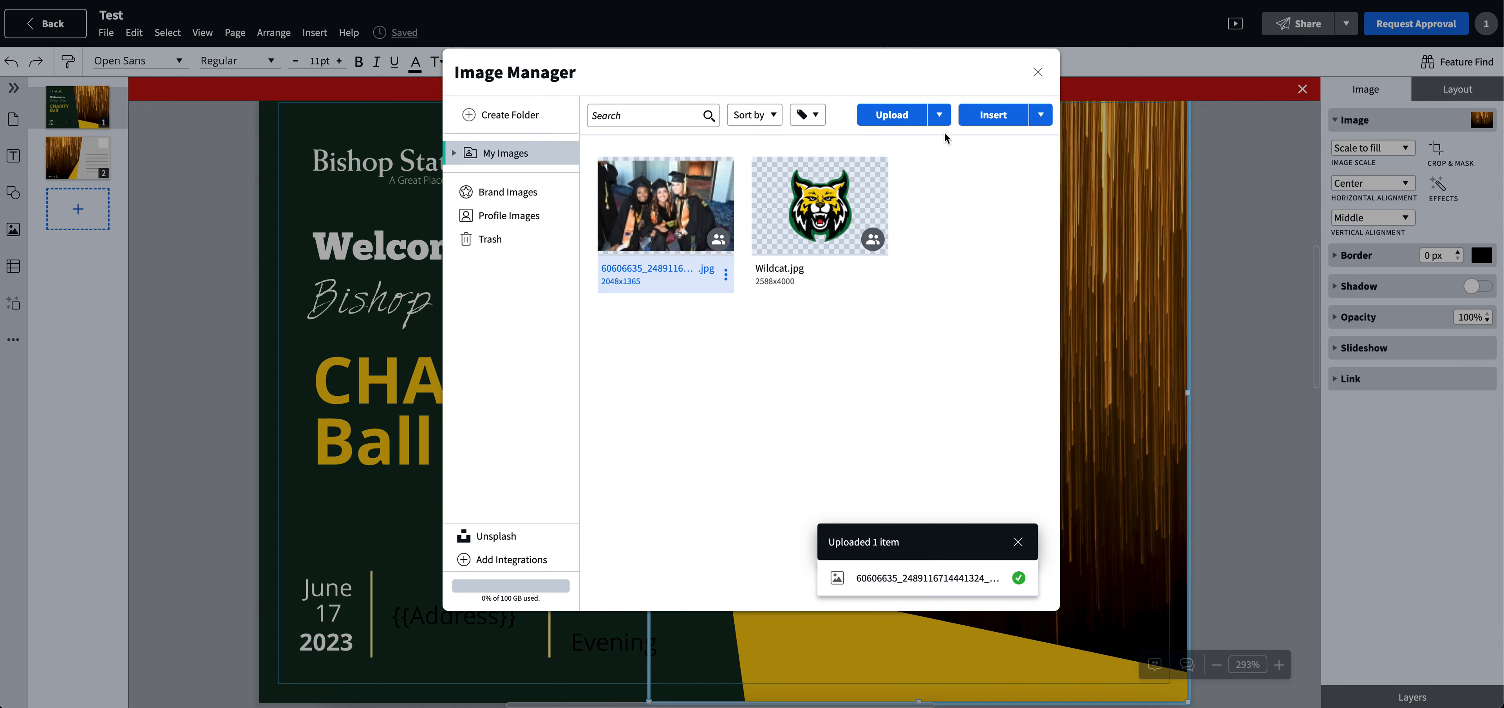
{"action": "left_click", "coordinate": [993, 117]}
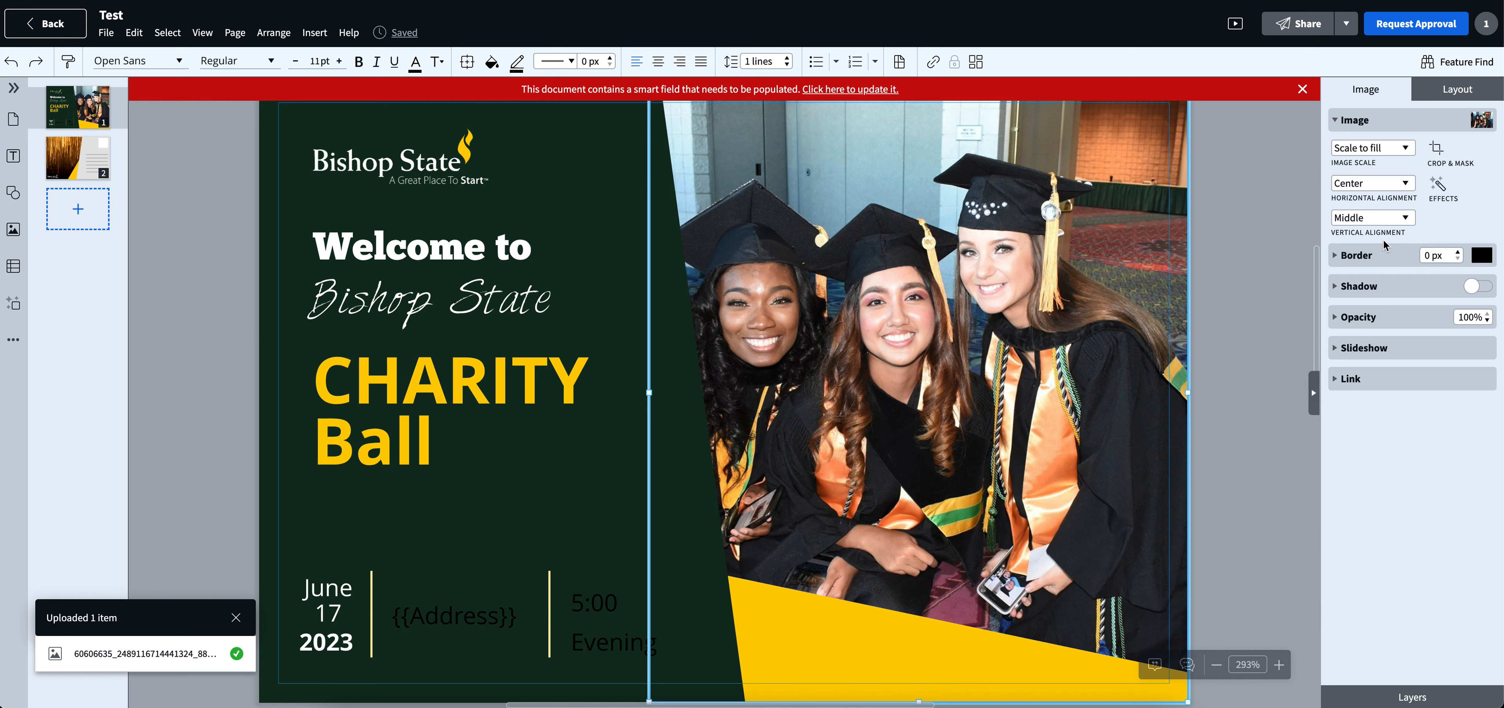
- Shift the graduation photo frame slightly to the right and nudge it into place
{"action": "left_click", "coordinate": [1254, 328]}
{"action": "left_click", "coordinate": [1054, 313]}
{"action": "left_click_drag", "start_coordinate": [1054, 312], "coordinate": [1058, 313]}
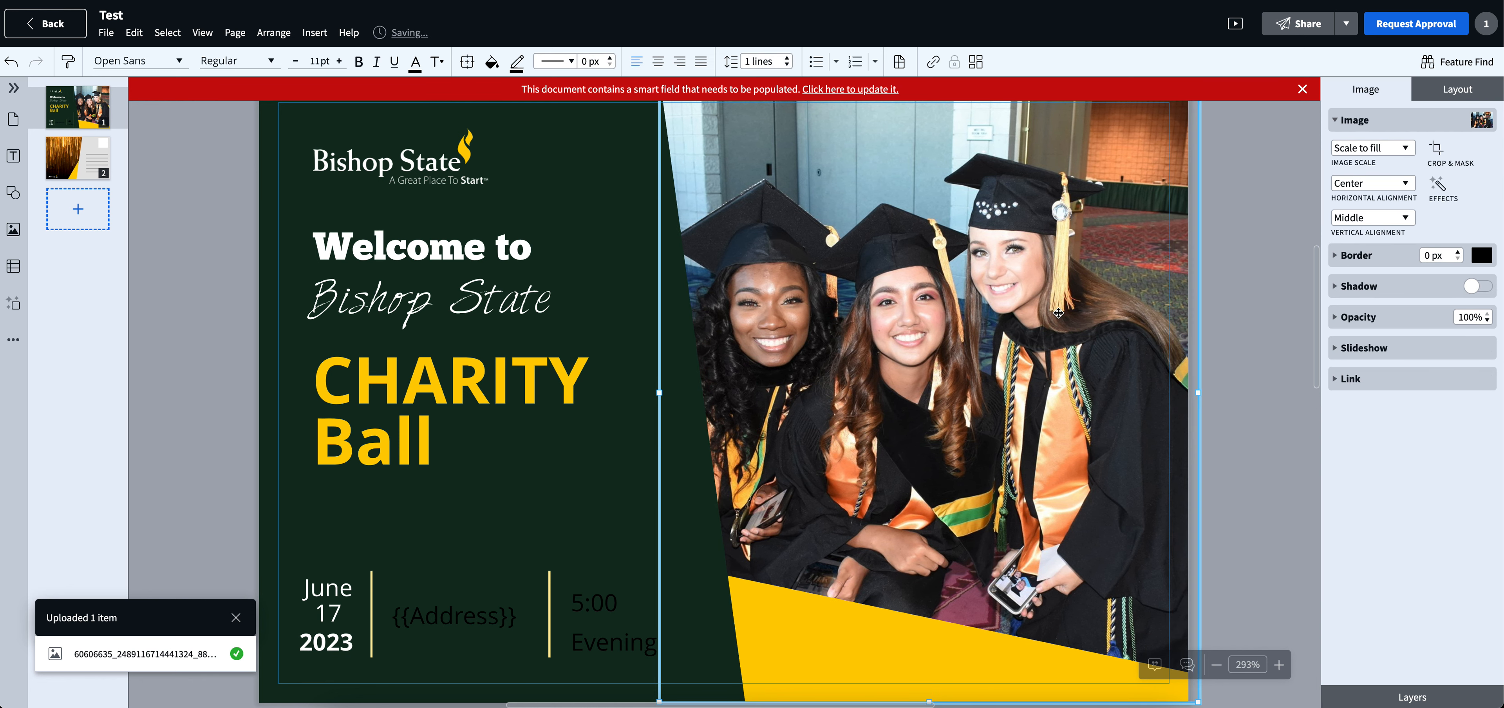
{"action": "key", "text": "Right"}
{"action": "key", "text": "Right"}
{"action": "key", "text": "Right"}
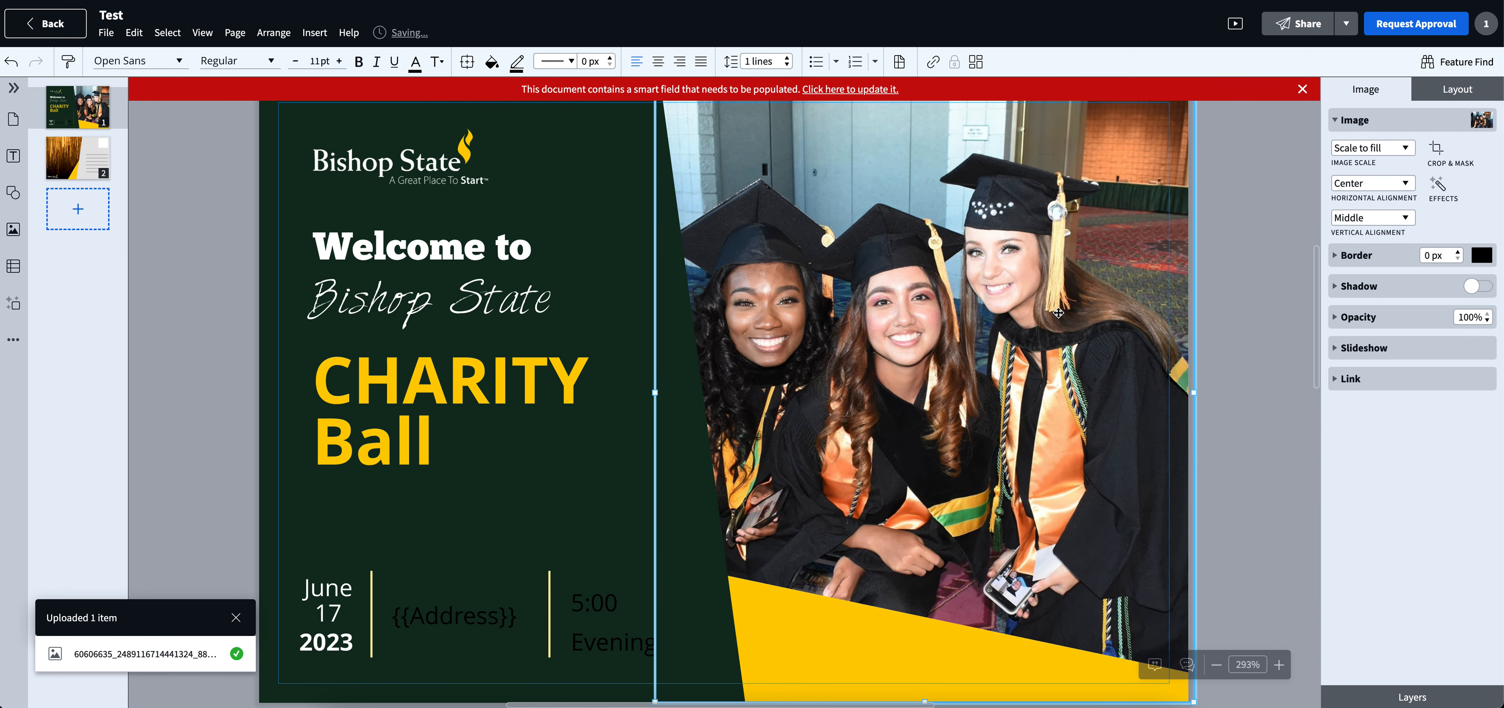
- Enlarge the graduation photo frame beyond the postcard's edges and move it down so the three graduates fill the picture area
{"action": "left_click_drag", "start_coordinate": [655, 392], "coordinate": [606, 392]}
{"action": "scroll", "coordinate": [671, 363], "scroll_direction": "up", "scroll_amount": 2}
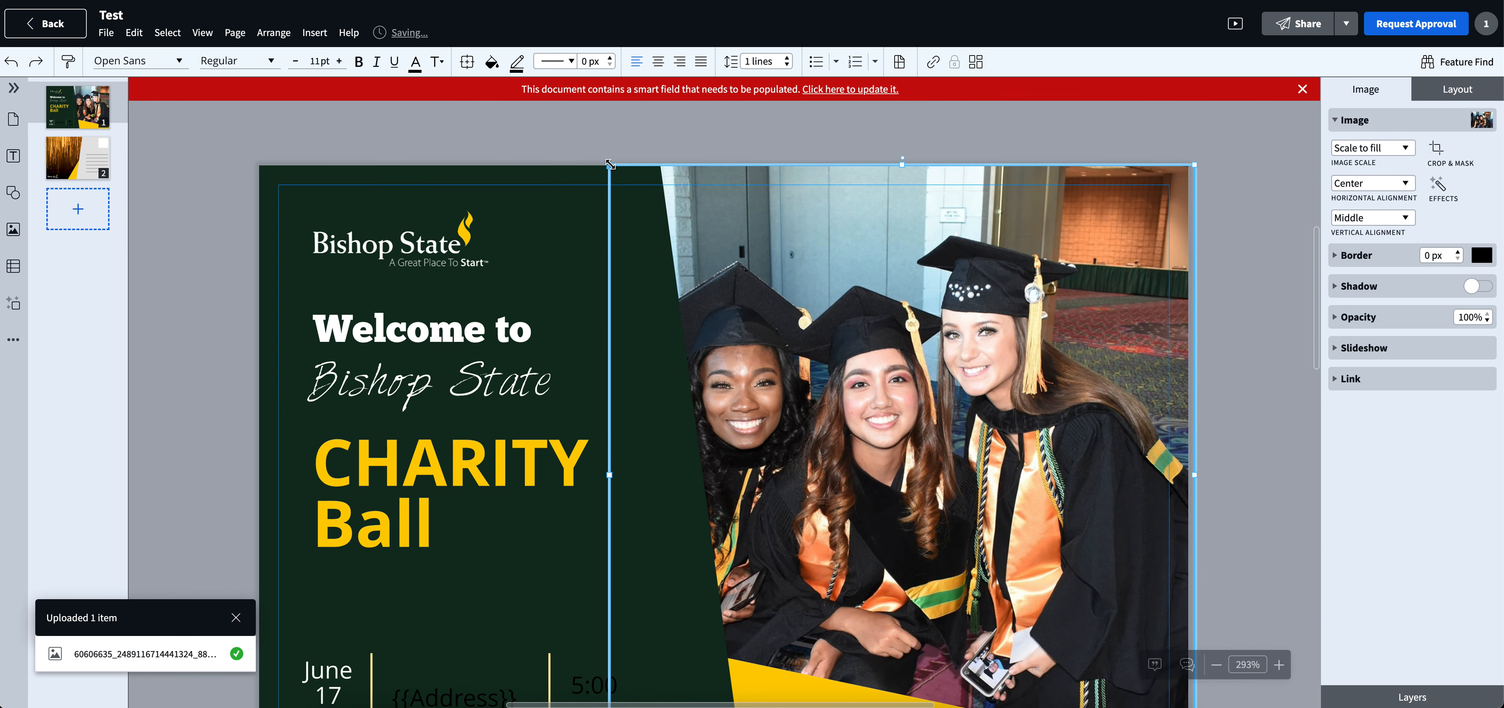
{"action": "left_click_drag", "start_coordinate": [609, 164], "coordinate": [654, 381]}
{"action": "scroll", "coordinate": [929, 338], "scroll_direction": "down", "scroll_amount": 8}
{"action": "scroll", "coordinate": [981, 350], "scroll_direction": "up", "scroll_amount": 5}
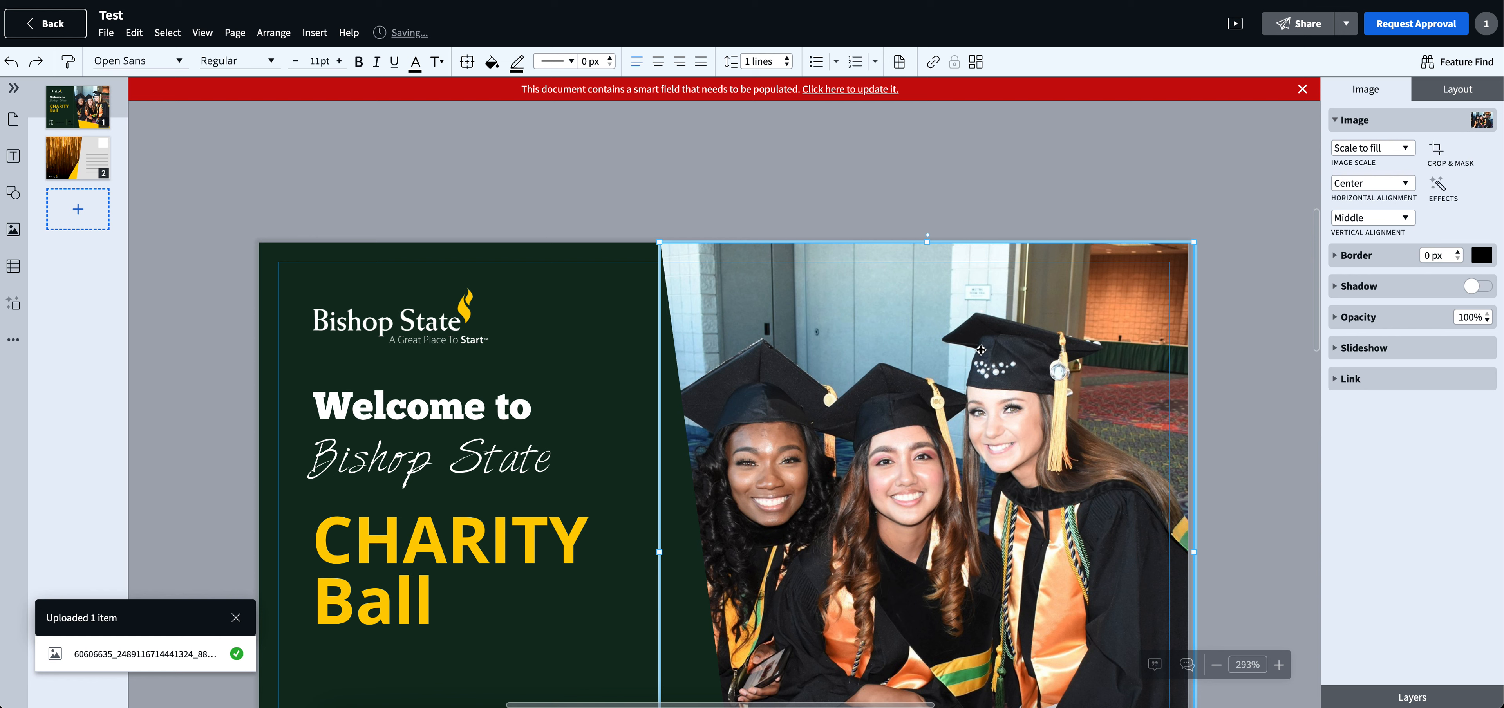
{"action": "left_click_drag", "start_coordinate": [1194, 242], "coordinate": [1284, 158]}
{"action": "left_click_drag", "start_coordinate": [582, 512], "coordinate": [493, 513]}
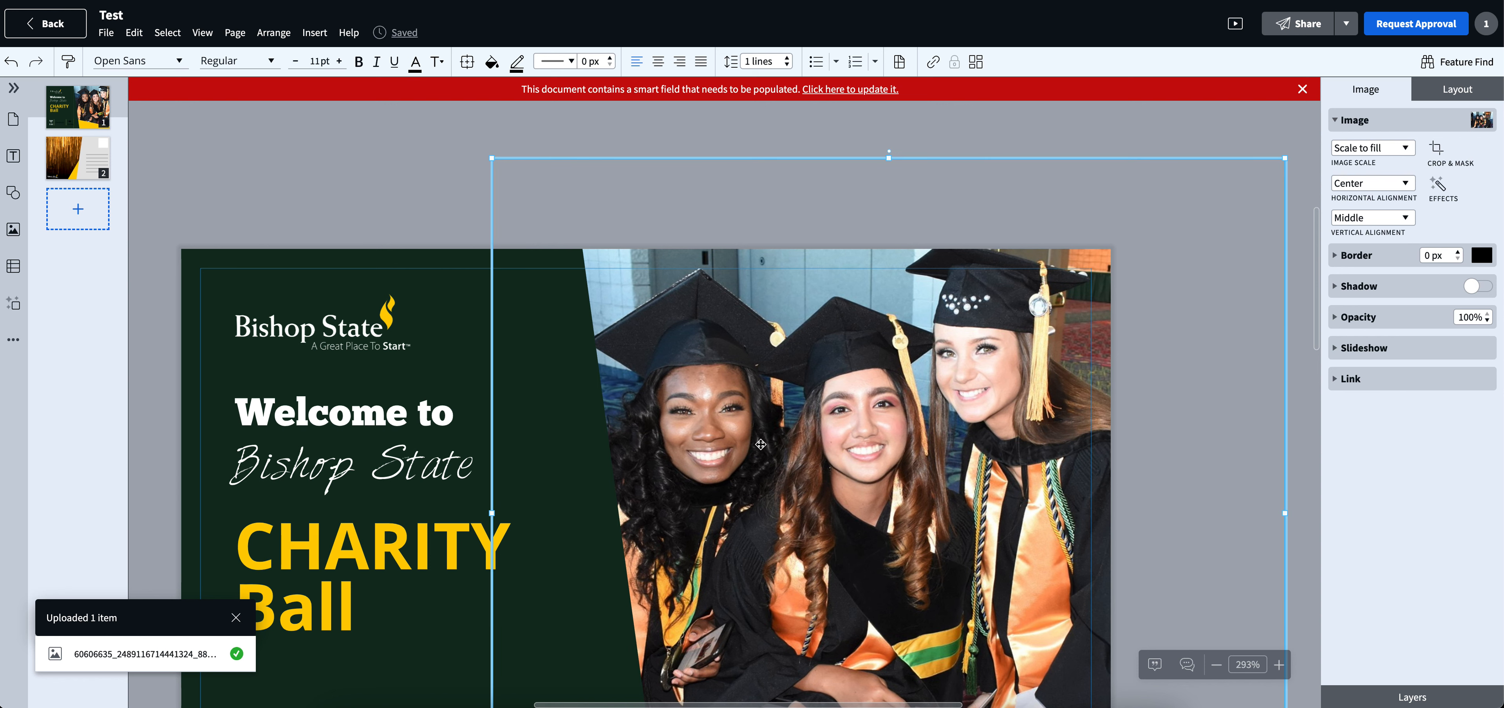
{"action": "left_click_drag", "start_coordinate": [760, 444], "coordinate": [529, 450]}
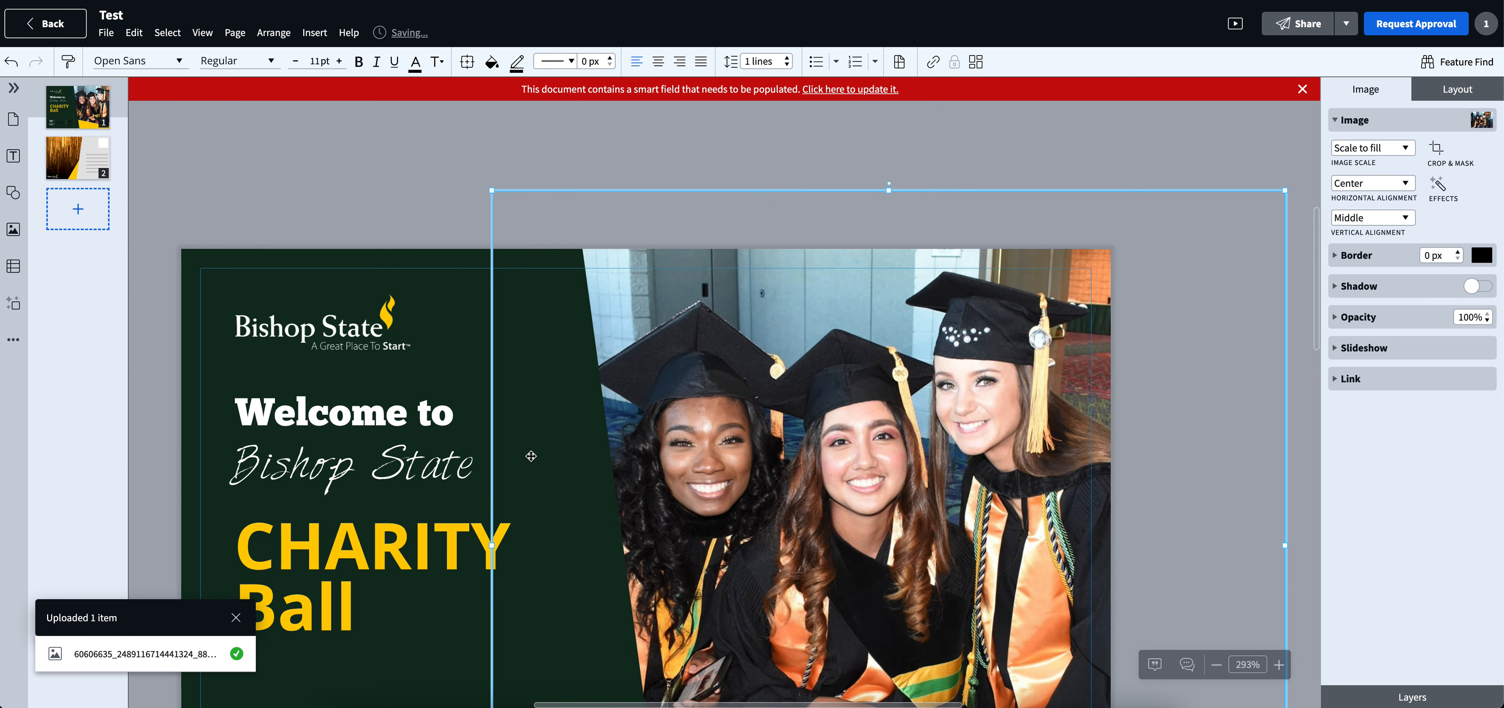
- Examine how the enlarged graduation photo fits the front of the postcard
{"action": "scroll", "coordinate": [679, 526], "scroll_direction": "down", "scroll_amount": 5}
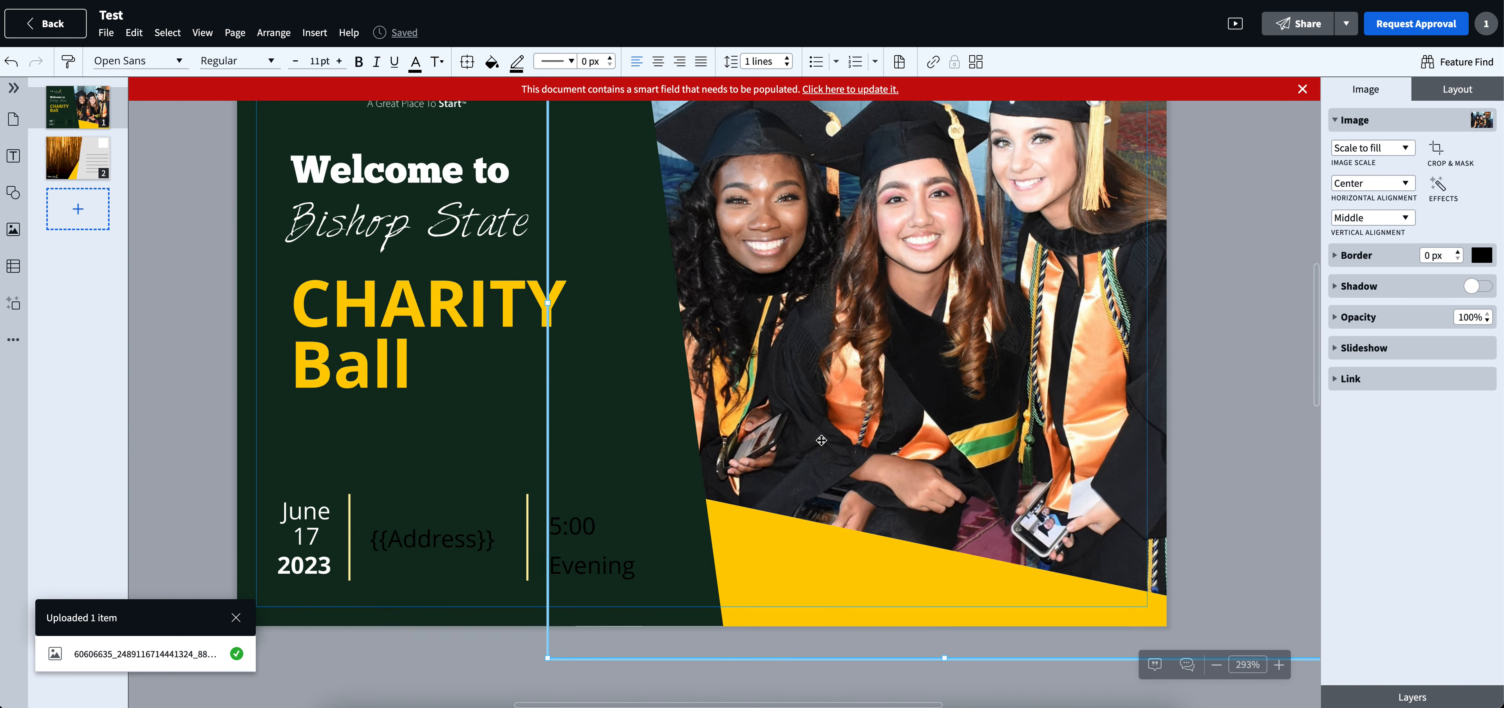
{"action": "scroll", "coordinate": [856, 435], "scroll_direction": "up", "scroll_amount": 1}
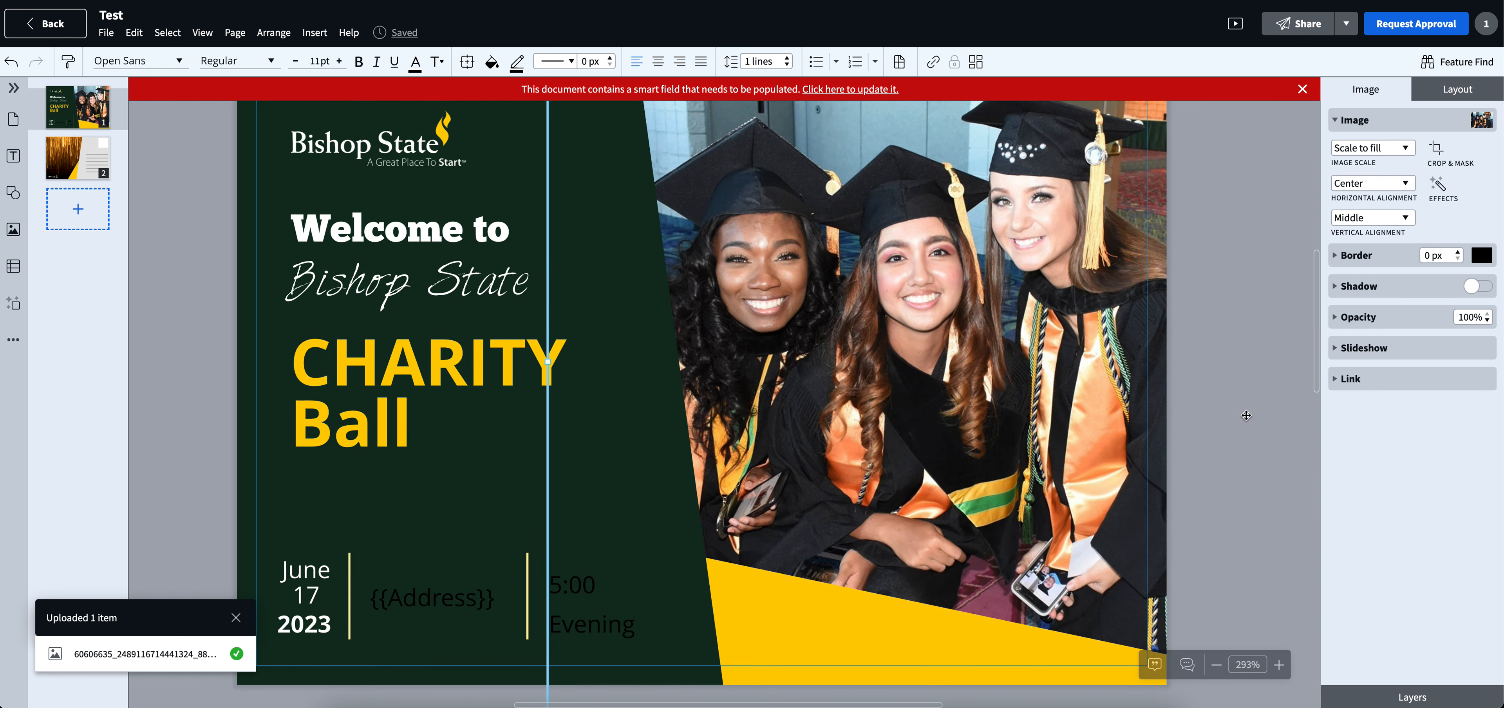
{"action": "left_click", "coordinate": [204, 329]}
{"action": "scroll", "coordinate": [1074, 355], "scroll_direction": "up", "scroll_amount": 2}
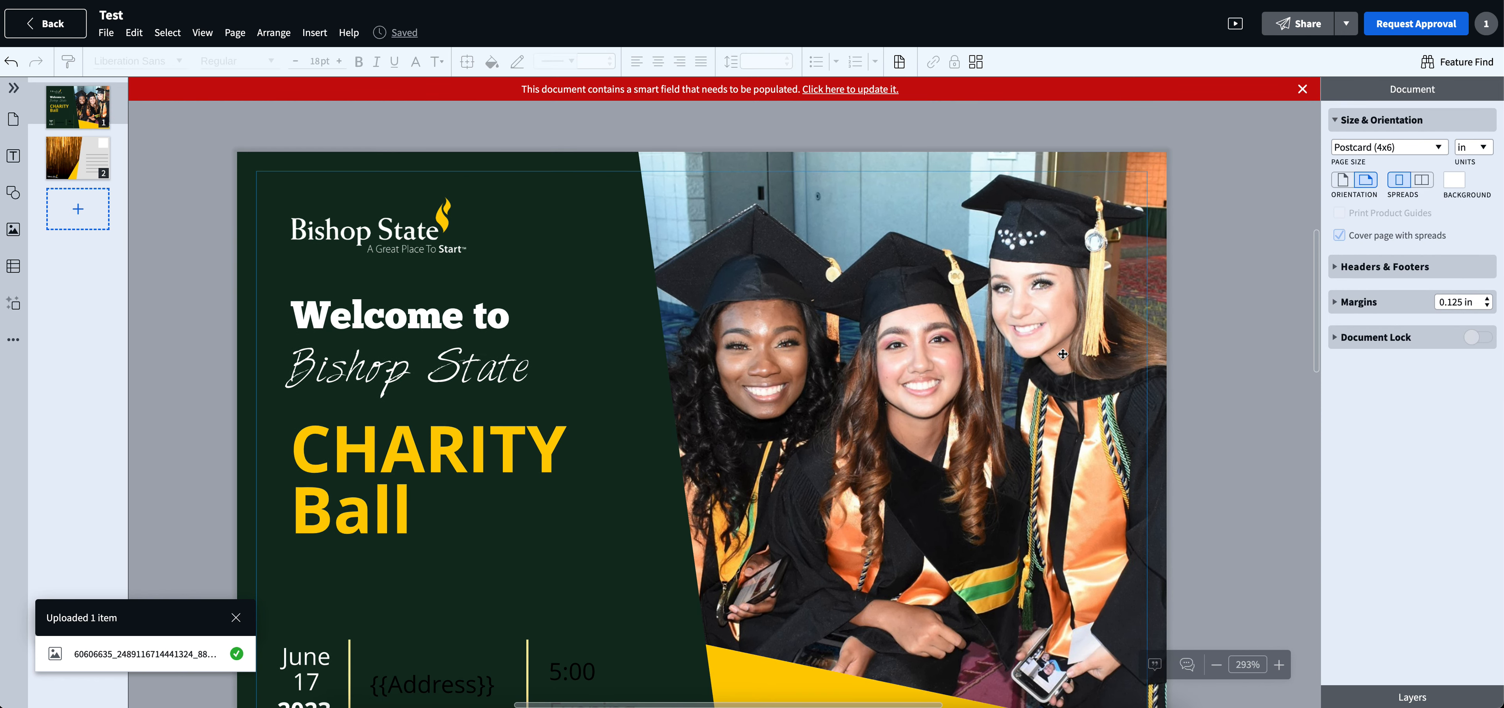
{"action": "scroll", "coordinate": [1062, 354], "scroll_direction": "down", "scroll_amount": 1}
{"action": "scroll", "coordinate": [1062, 354], "scroll_direction": "down", "scroll_amount": 3}
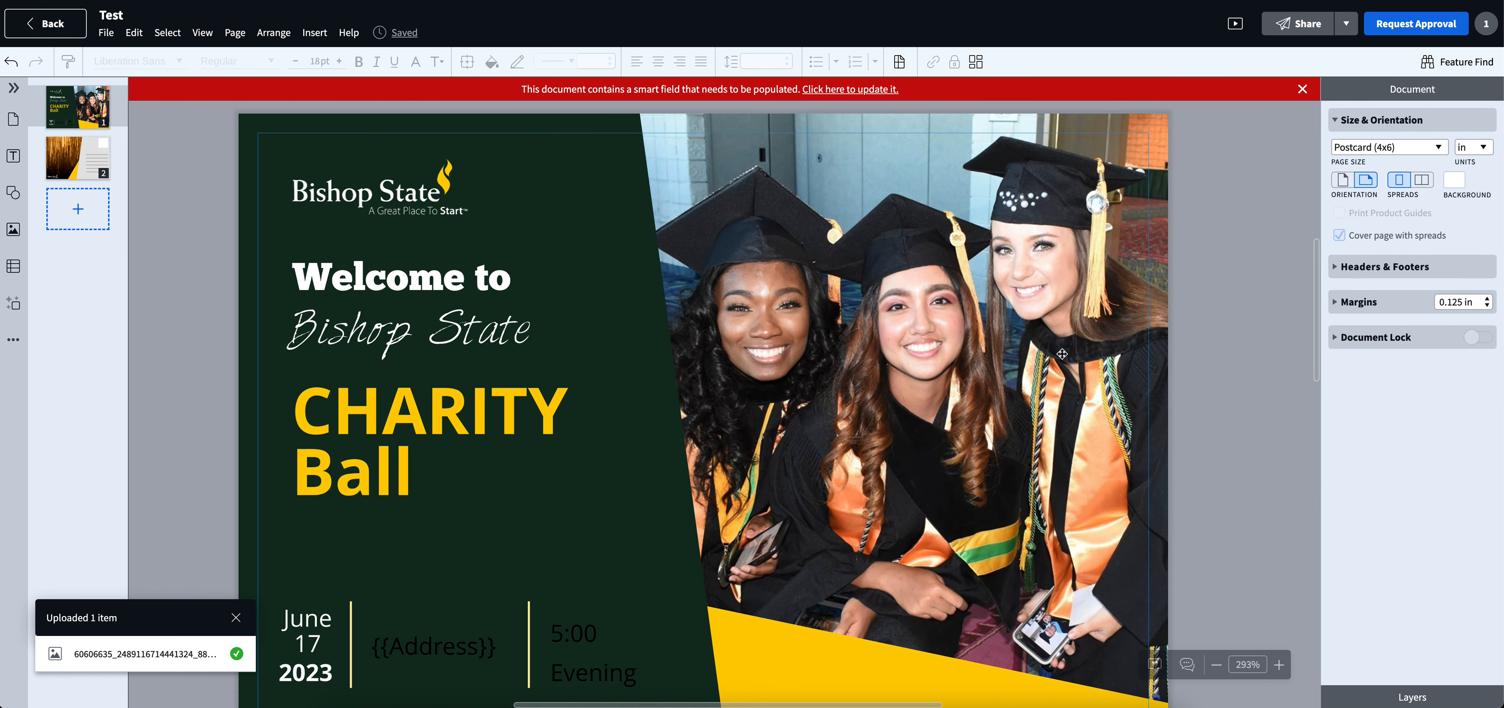
{"action": "scroll", "coordinate": [1062, 353], "scroll_direction": "up", "scroll_amount": 1}
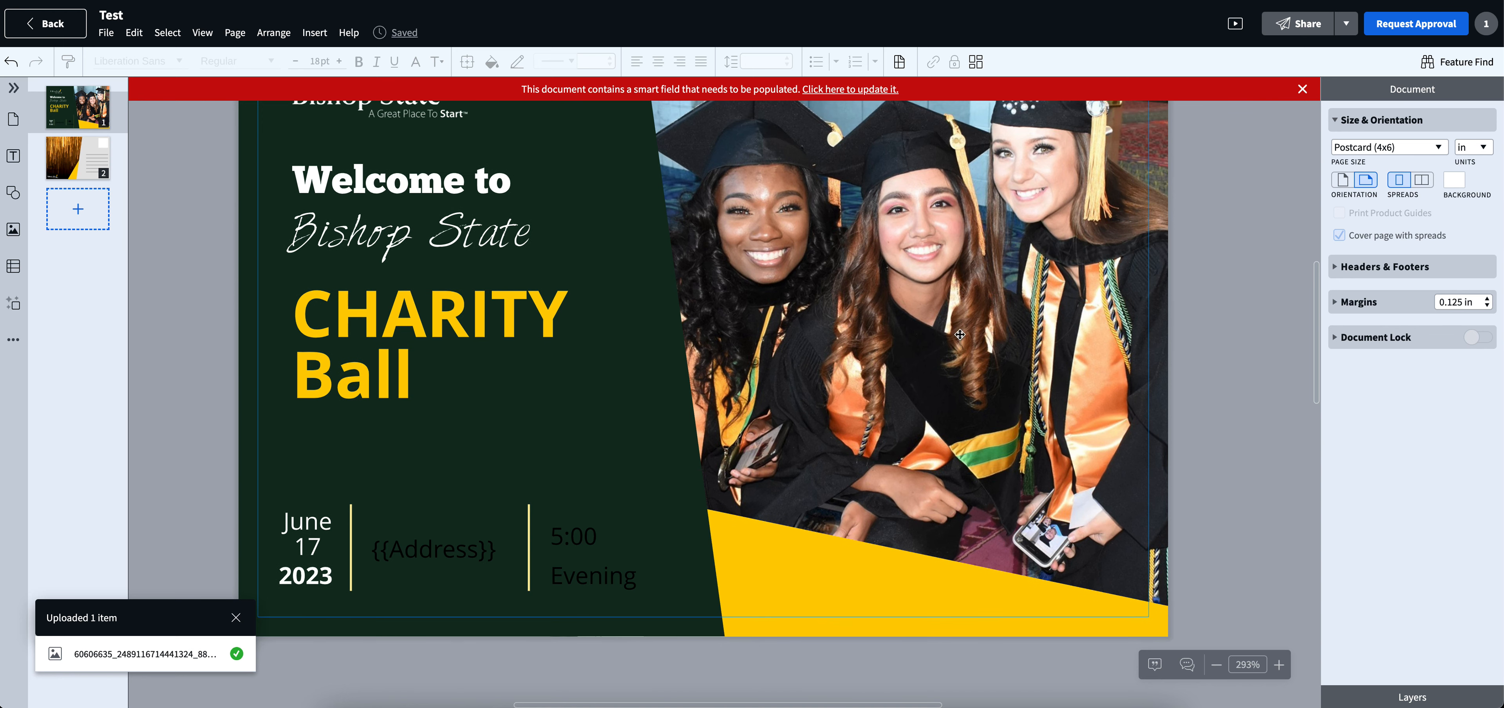
{"action": "scroll", "coordinate": [883, 309], "scroll_direction": "left", "scroll_amount": 1}
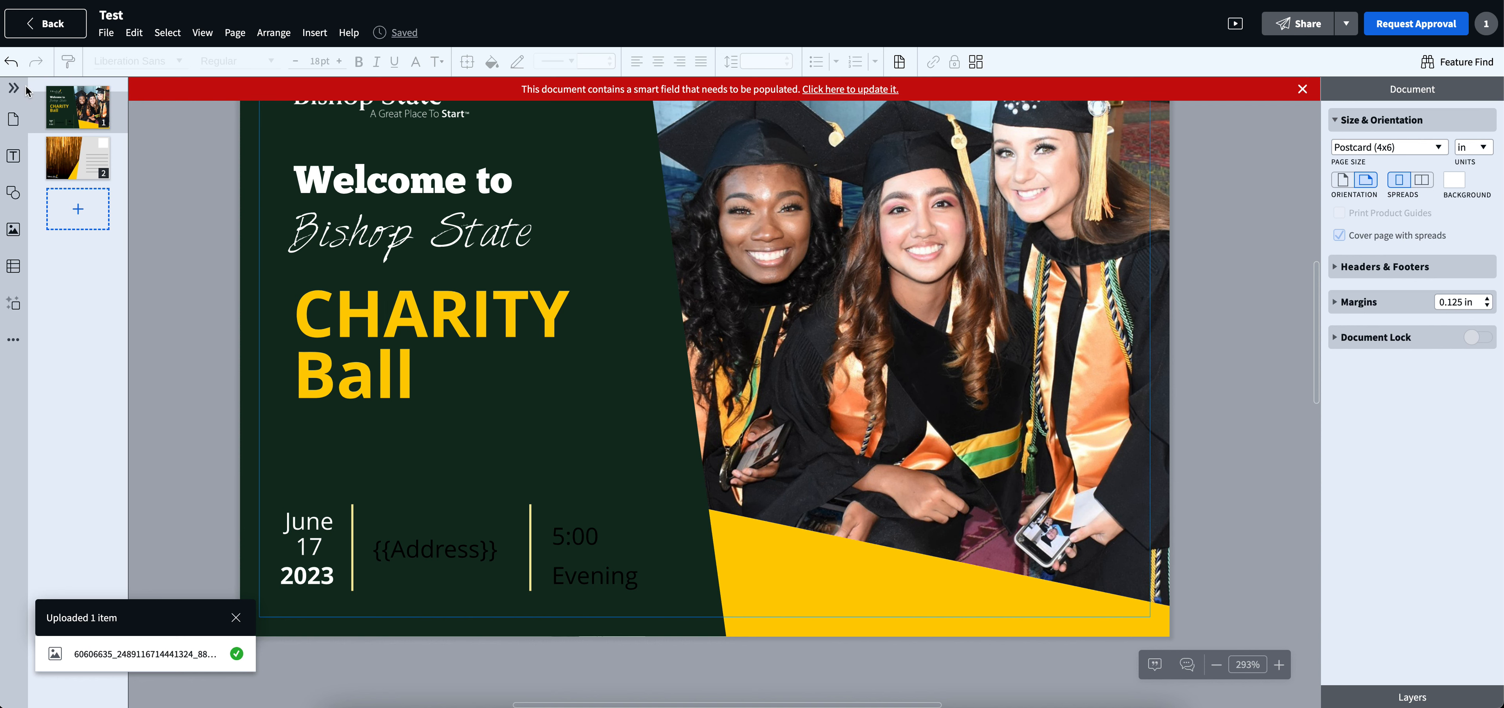
{"action": "key", "text": "super+z"}
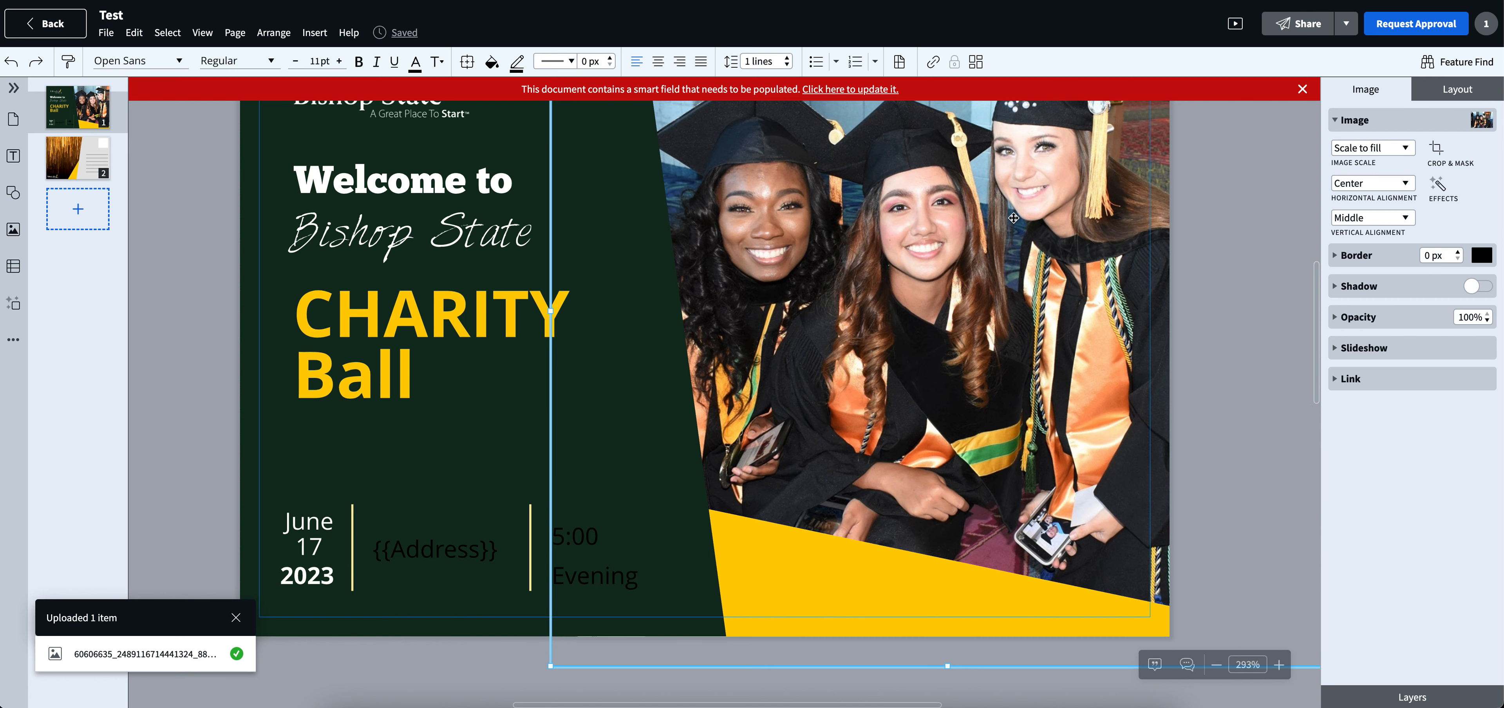
{"action": "scroll", "coordinate": [1013, 217], "scroll_direction": "up", "scroll_amount": 3}
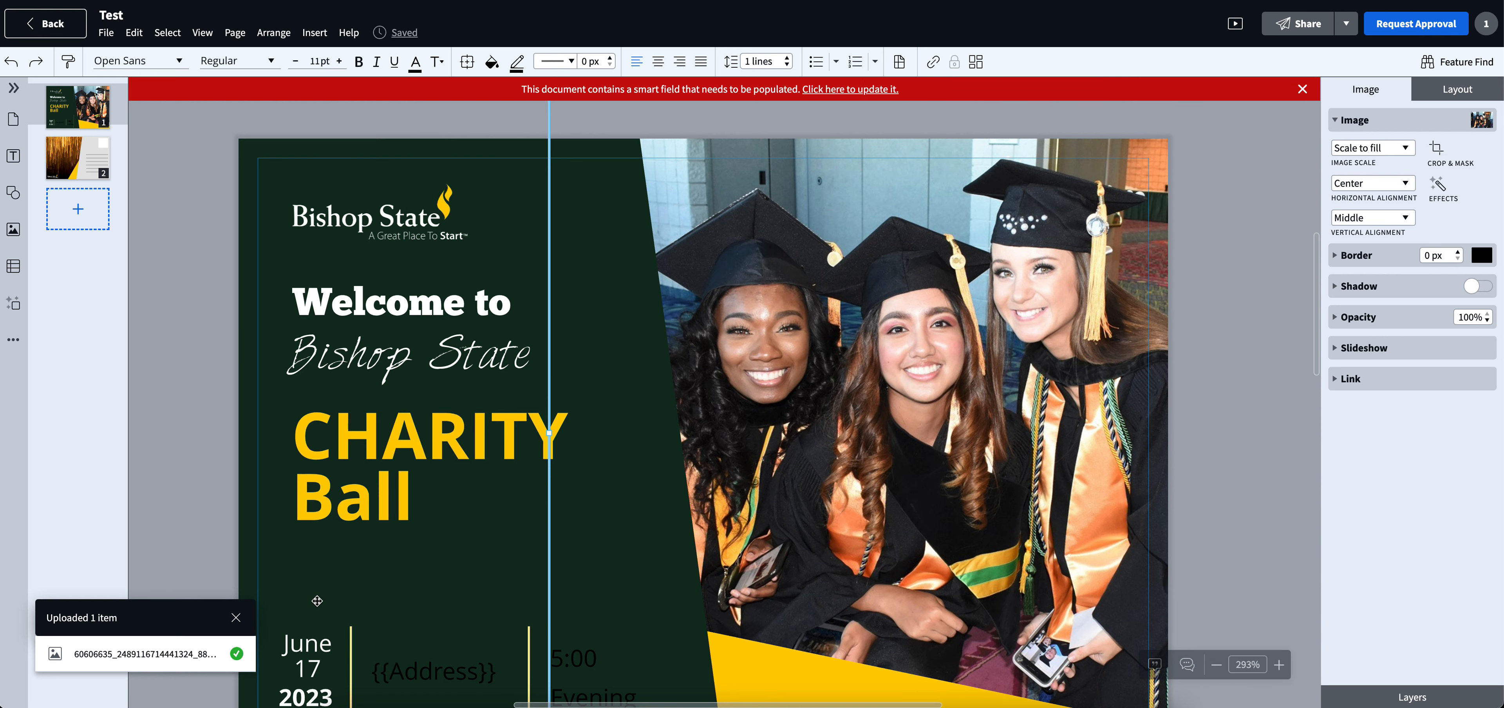
{"action": "scroll", "coordinate": [344, 684], "scroll_direction": "down", "scroll_amount": 3}
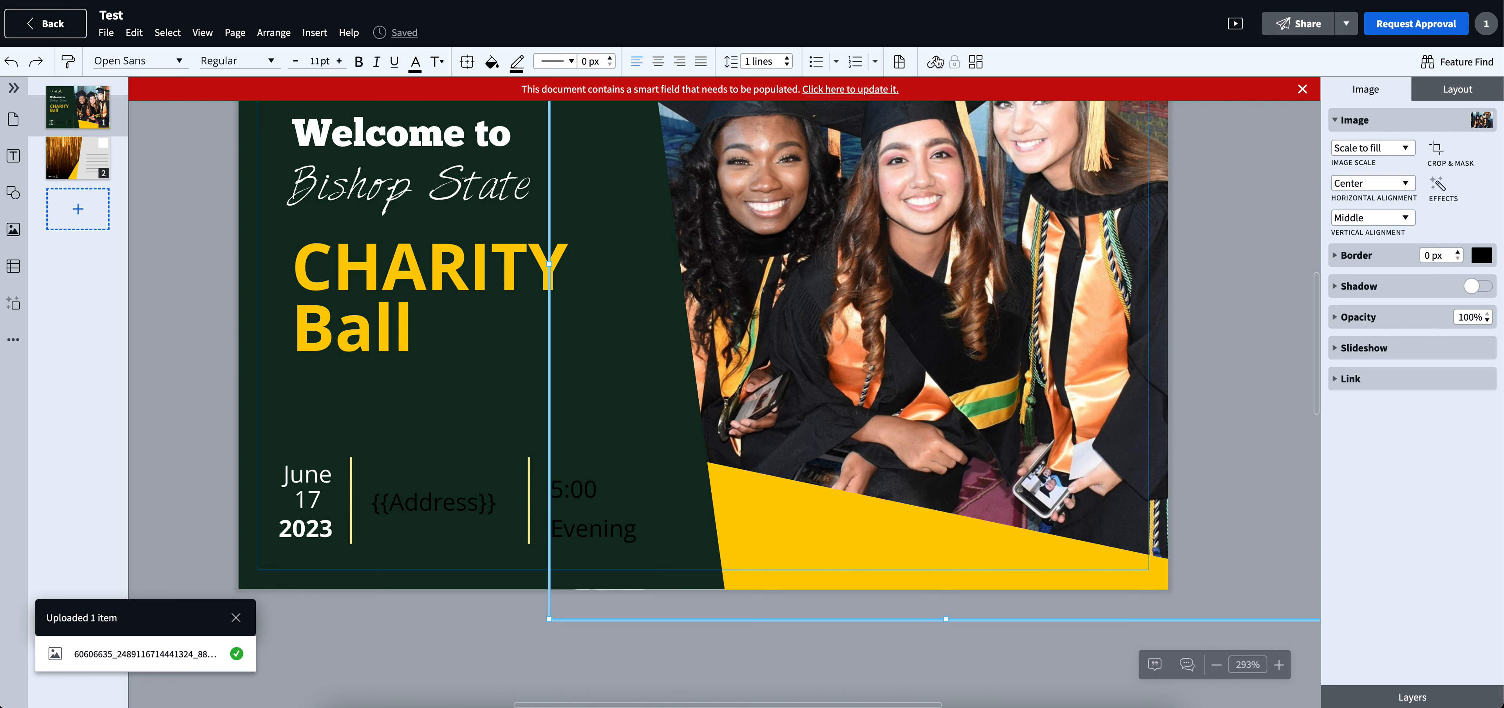
{"action": "left_click", "coordinate": [900, 62]}
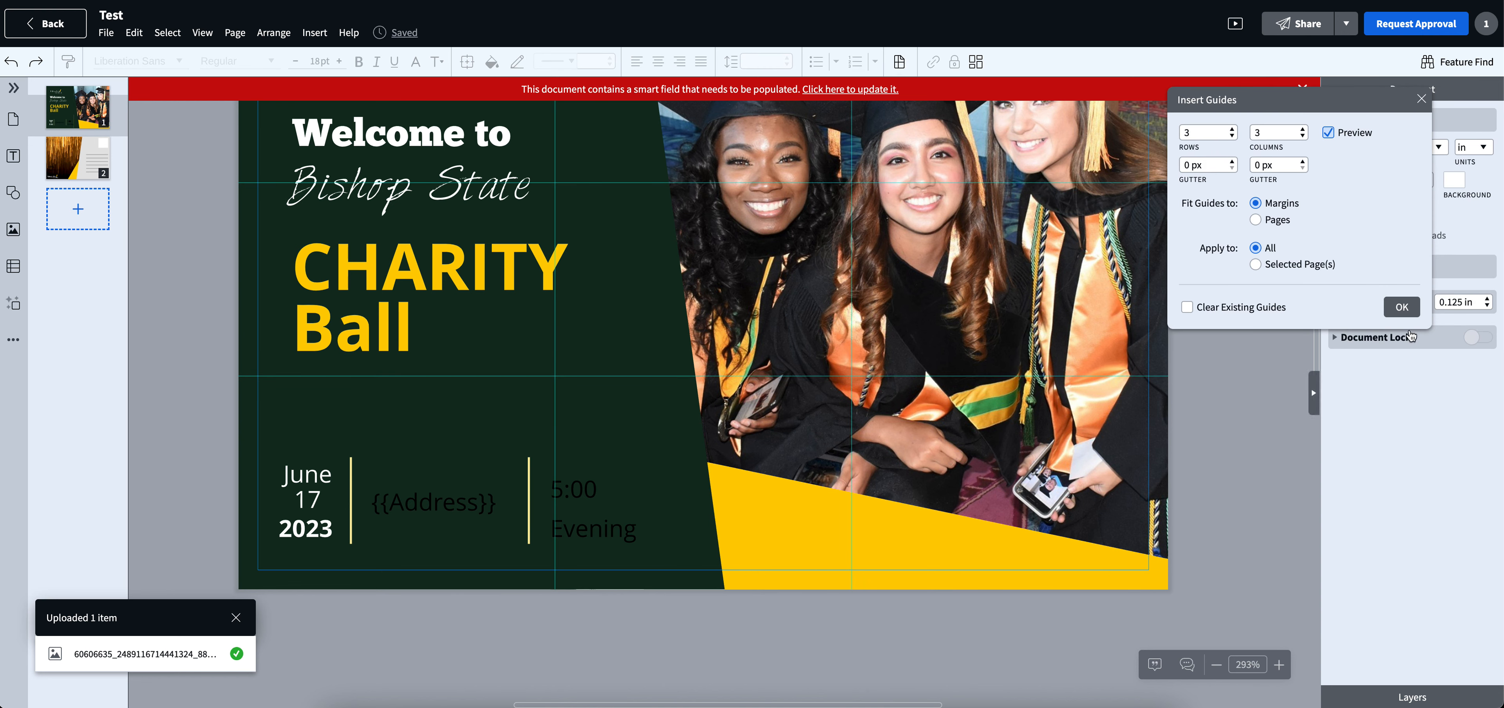
{"action": "left_click", "coordinate": [1416, 95]}
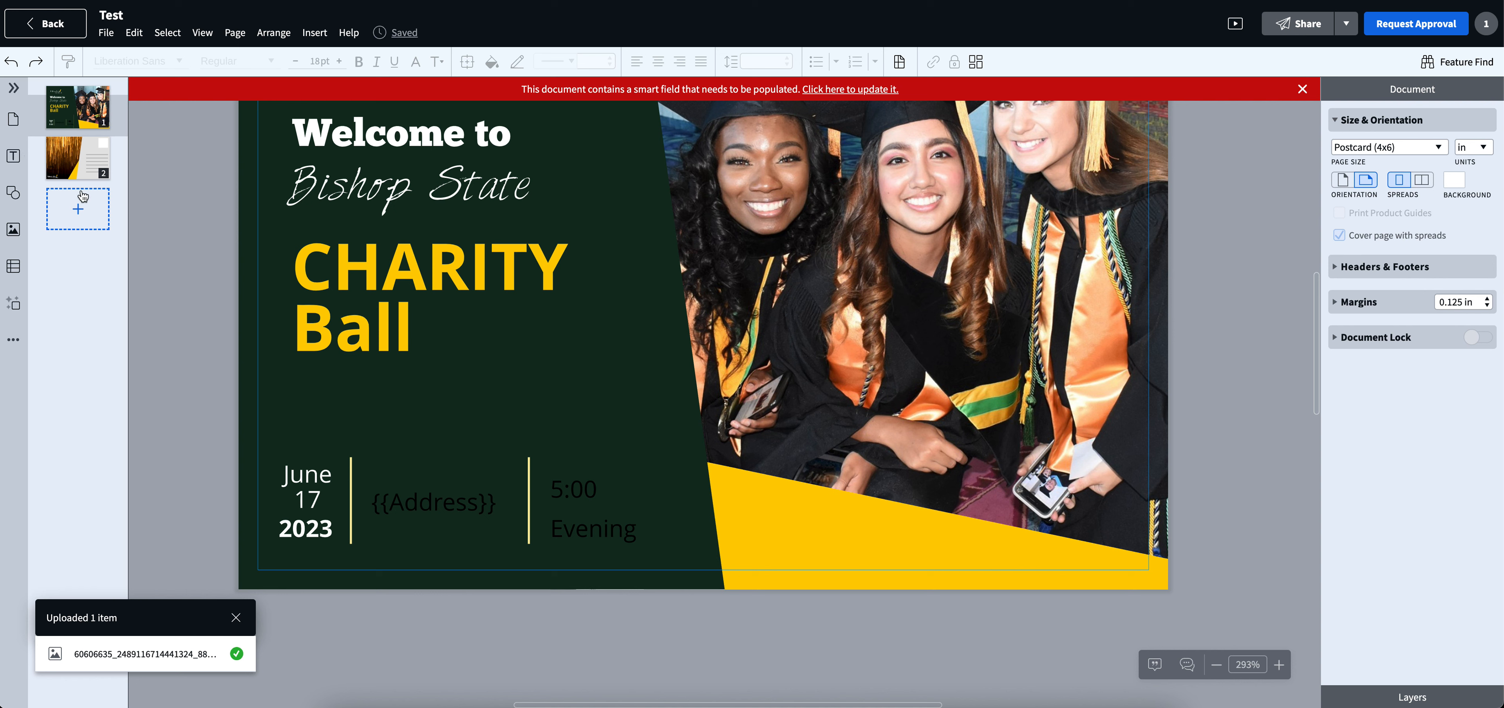
- Add a body text box, place it on the yellow wedge below the graduation photo, and widen it
{"action": "left_click", "coordinate": [13, 156]}
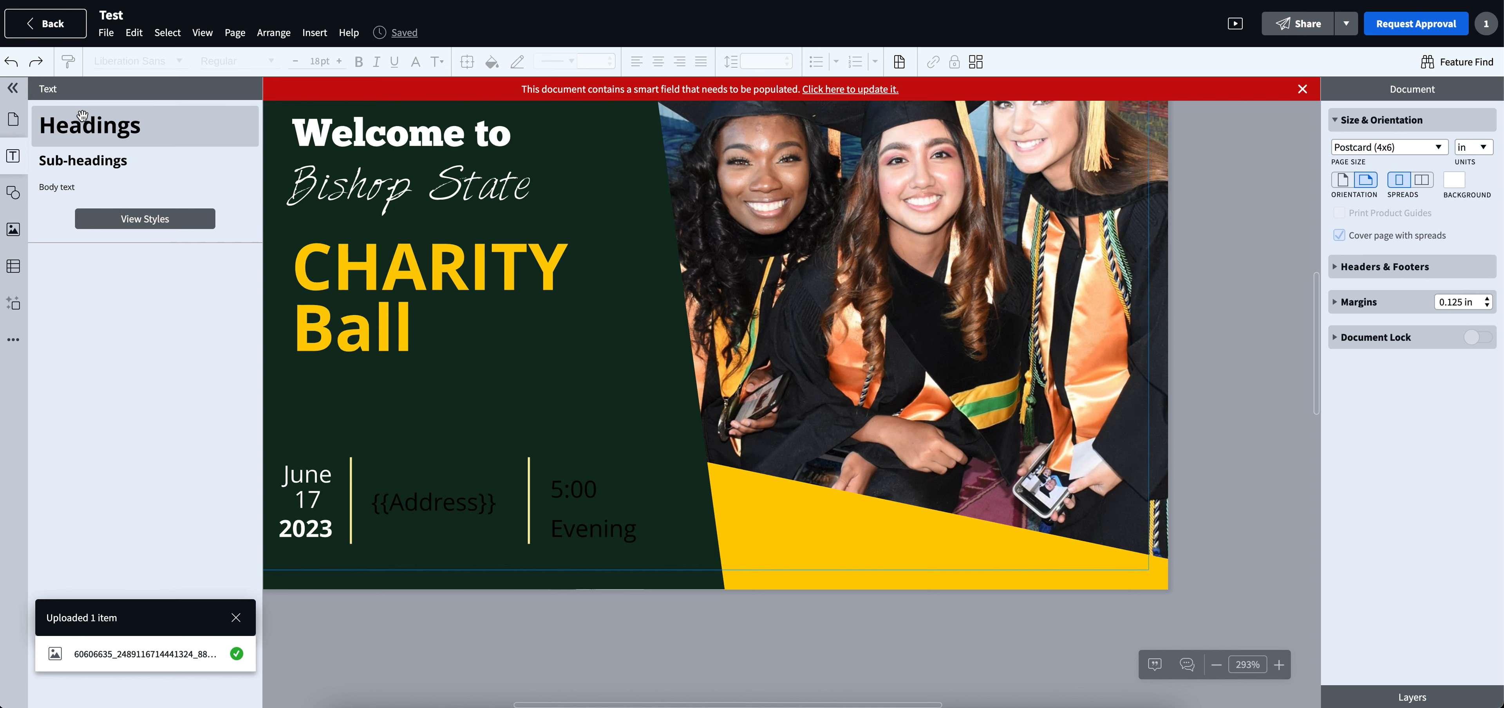
{"action": "left_click", "coordinate": [70, 192]}
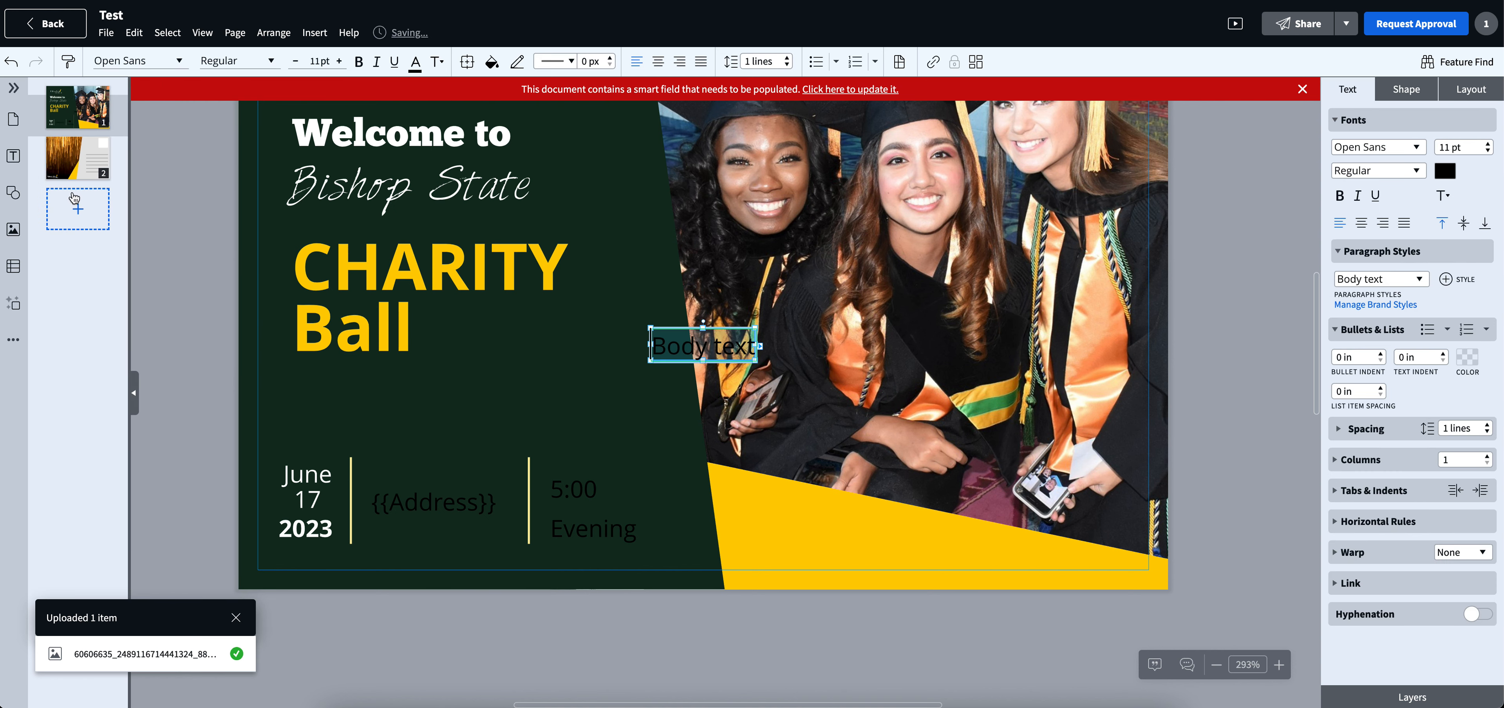
{"action": "left_click", "coordinate": [282, 318]}
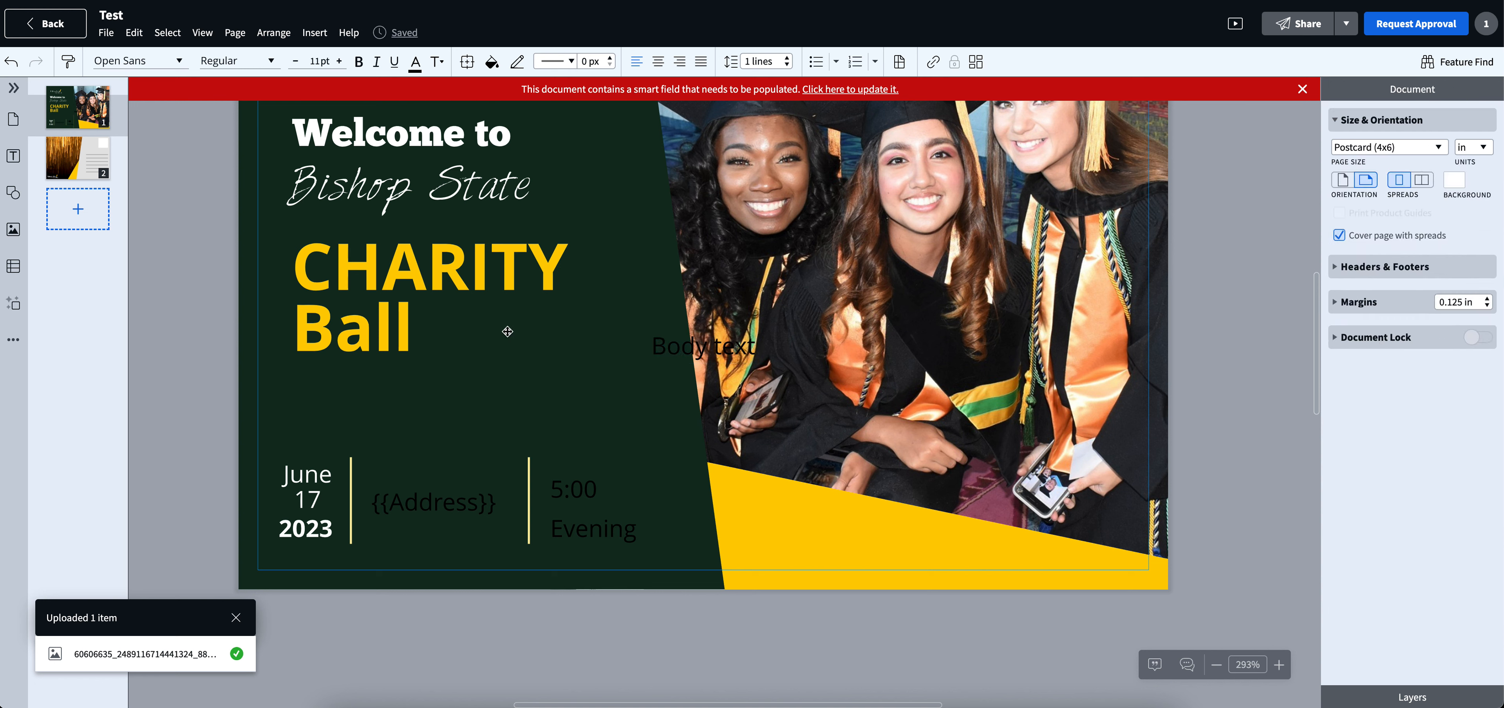
{"action": "left_click_drag", "start_coordinate": [665, 346], "coordinate": [767, 535]}
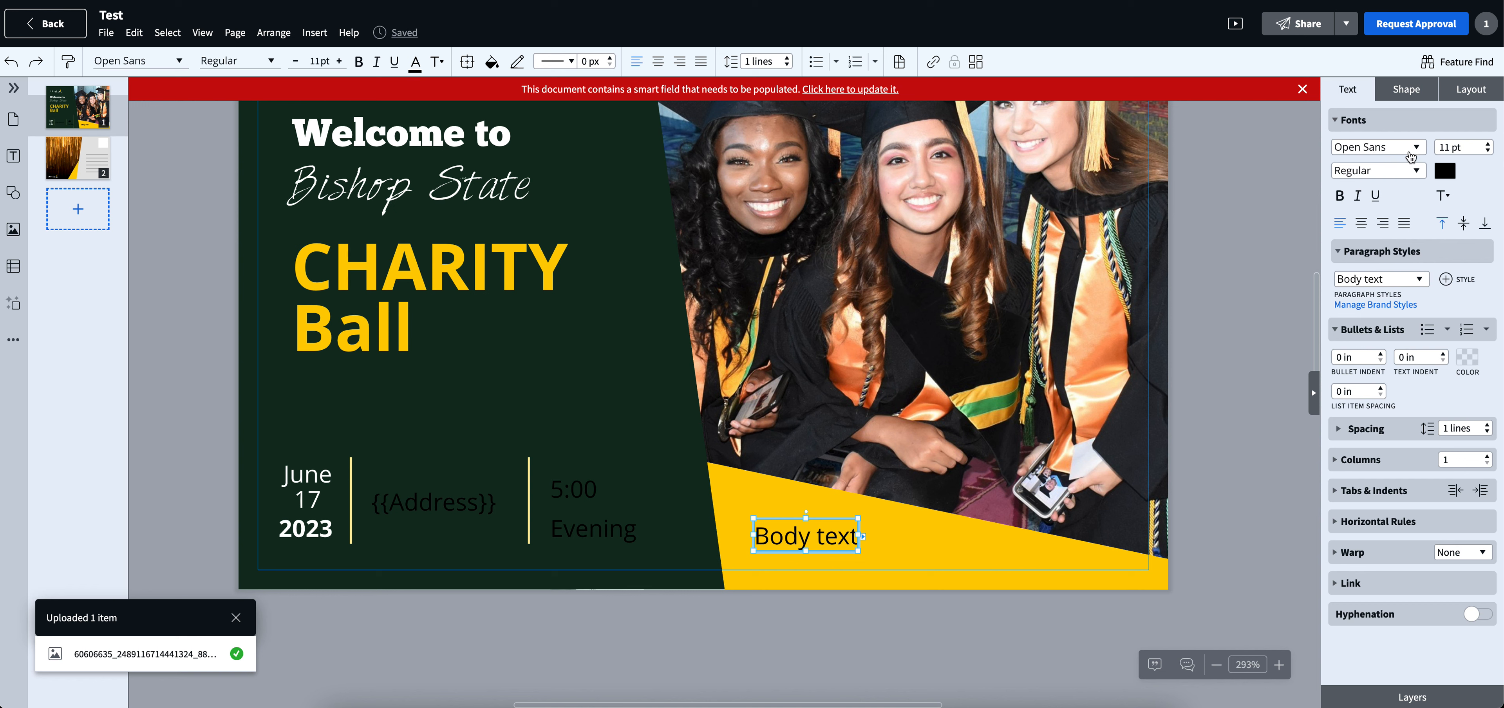
{"action": "left_click_drag", "start_coordinate": [861, 535], "coordinate": [1040, 535]}
{"action": "left_click", "coordinate": [1195, 476]}
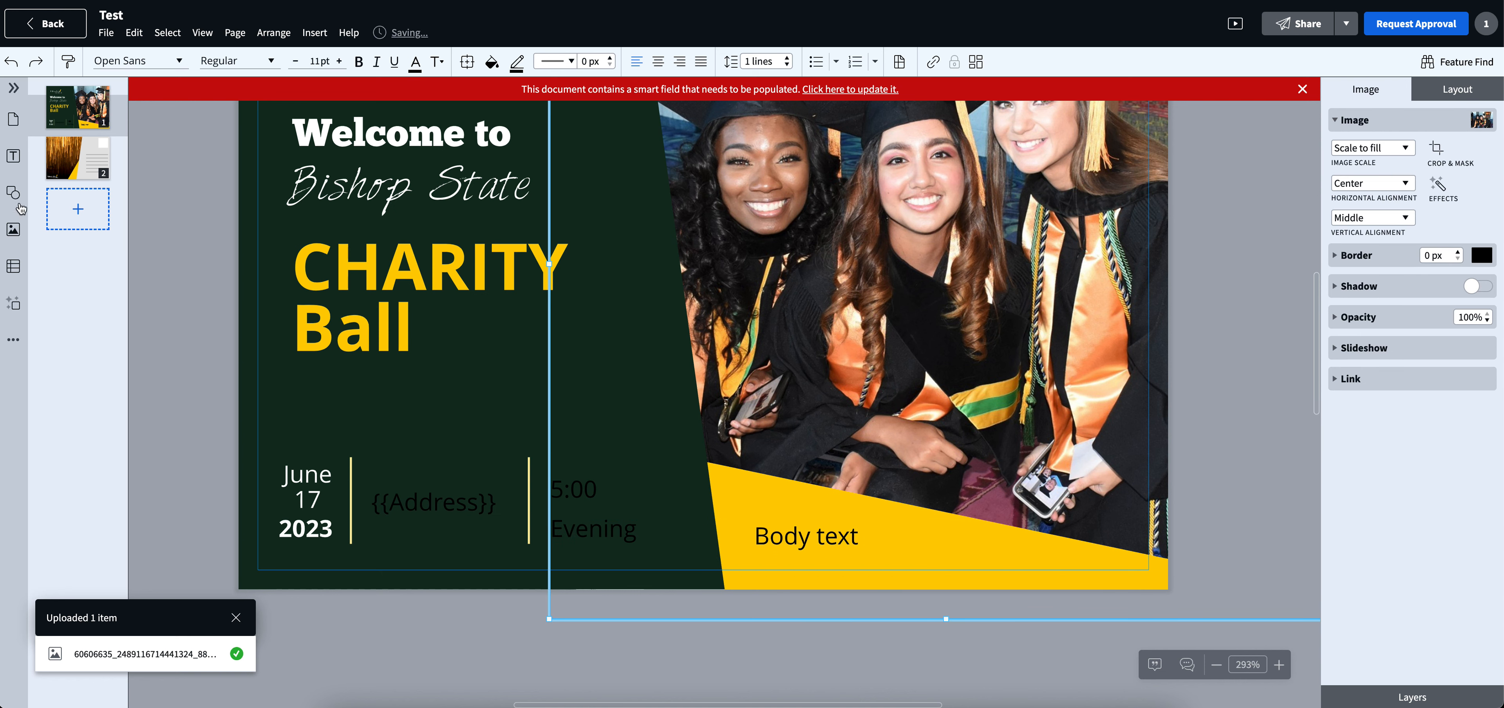
- Insert a large circle over the lower right part of the graduation photo, extending past the postcard's edge
{"action": "left_click", "coordinate": [13, 198]}
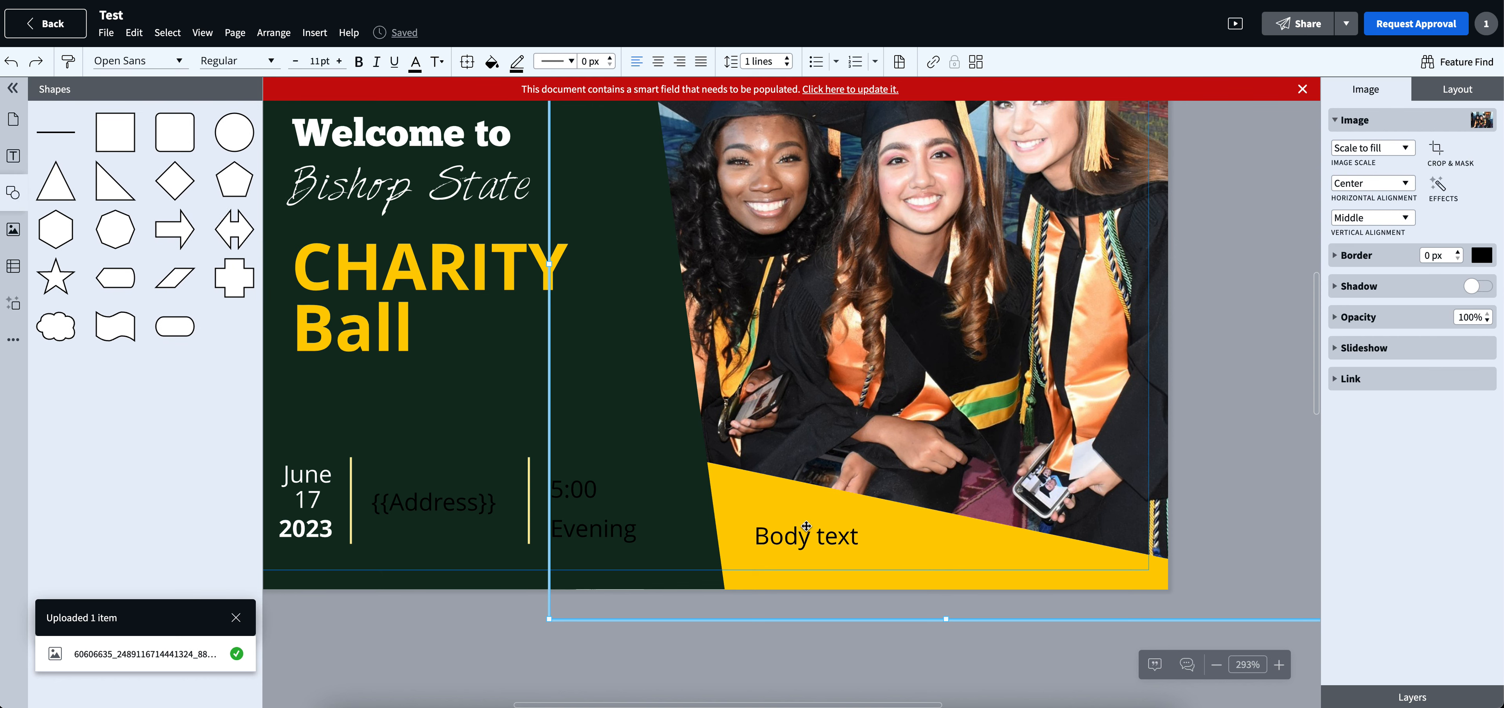
{"action": "scroll", "coordinate": [596, 387], "scroll_direction": "up", "scroll_amount": 3}
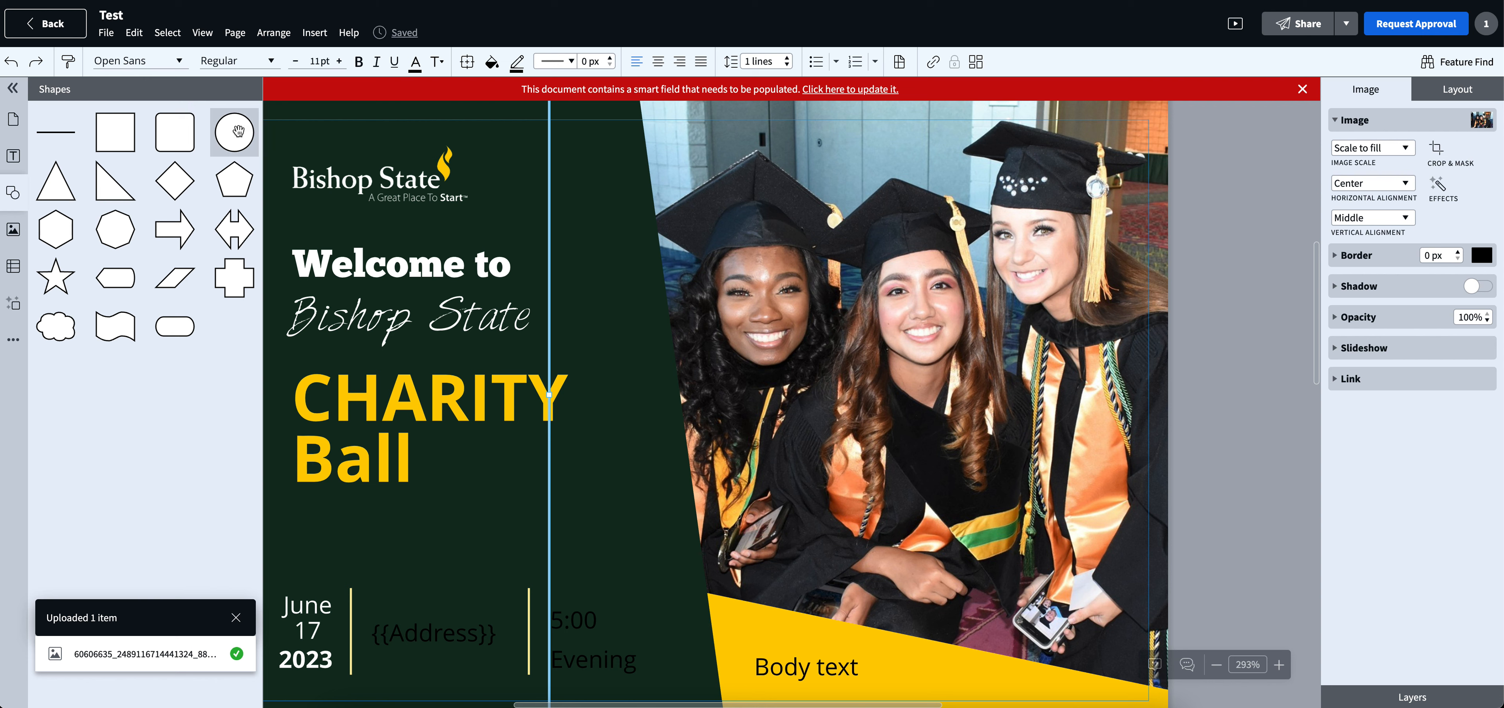
{"action": "left_click", "coordinate": [237, 132]}
{"action": "left_click_drag", "start_coordinate": [681, 410], "coordinate": [1062, 544]}
- Look through the circle's border options and set its border color to white
{"action": "left_click", "coordinate": [1480, 153]}
{"action": "left_click", "coordinate": [1330, 249]}
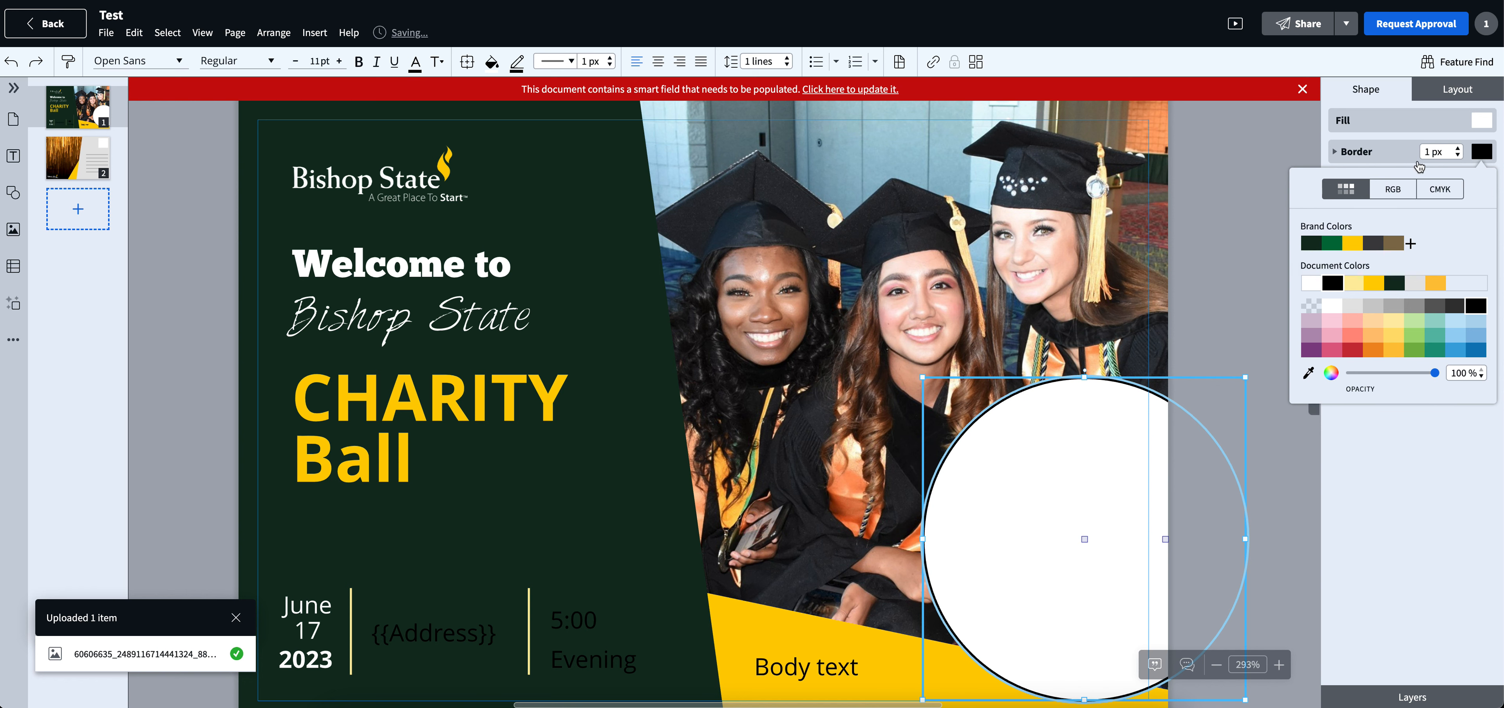
{"action": "left_click", "coordinate": [1337, 156]}
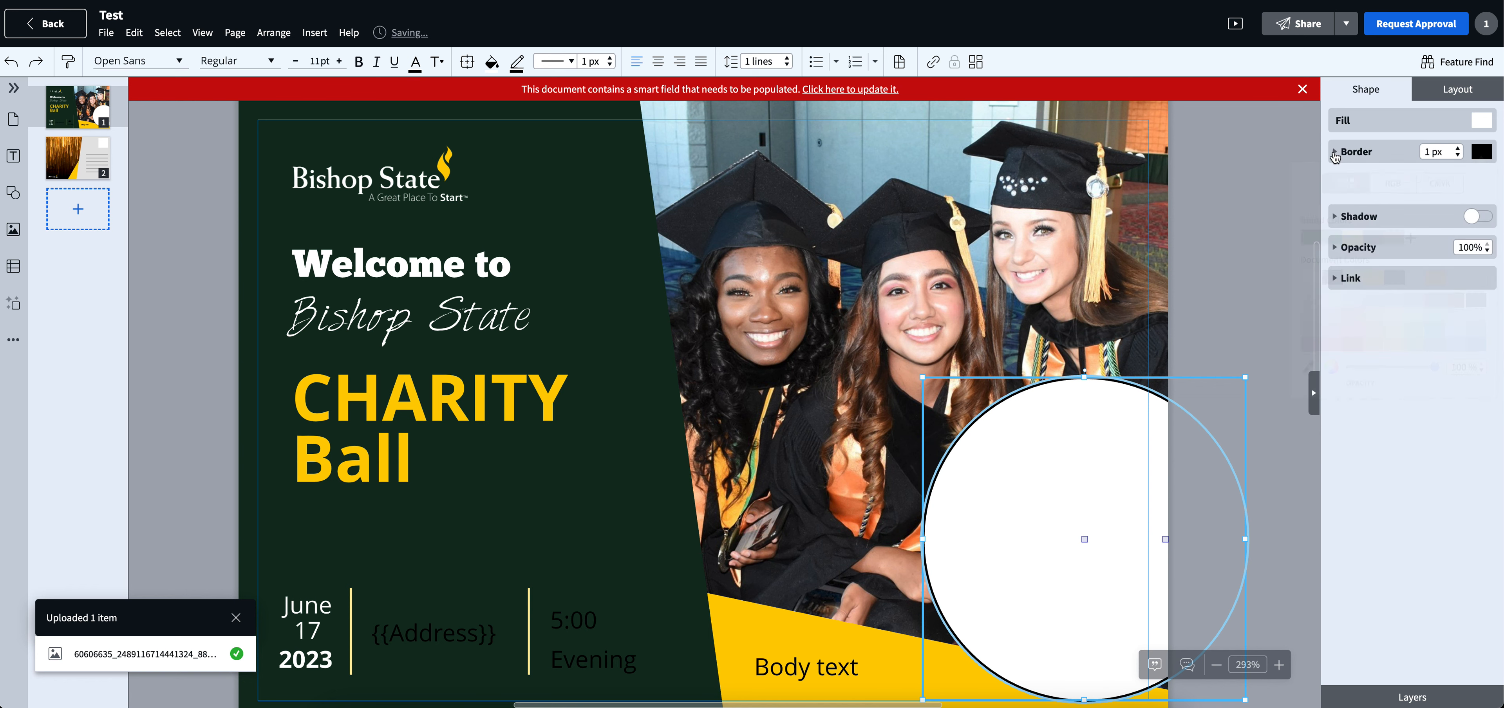
{"action": "left_click", "coordinate": [1336, 153]}
{"action": "left_click", "coordinate": [1472, 180]}
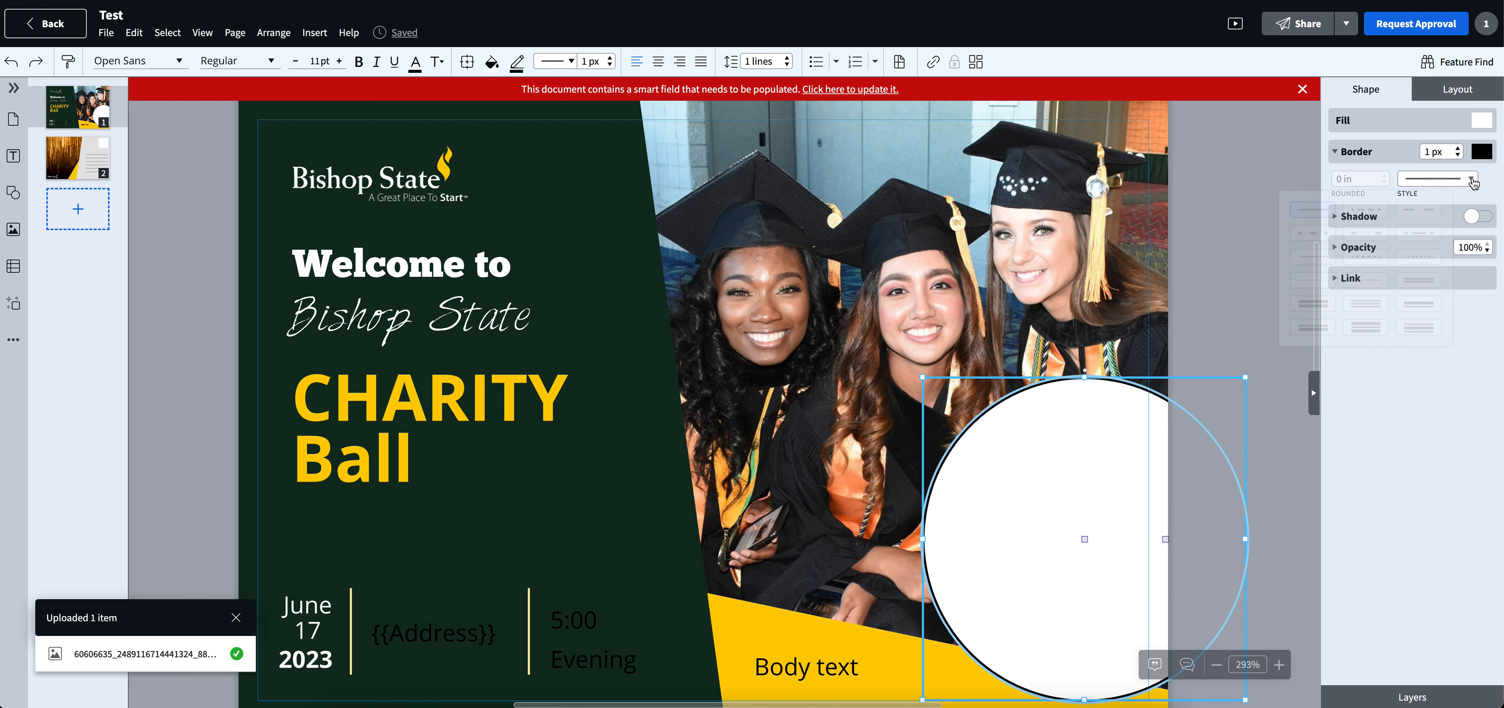
{"action": "left_click", "coordinate": [1472, 180]}
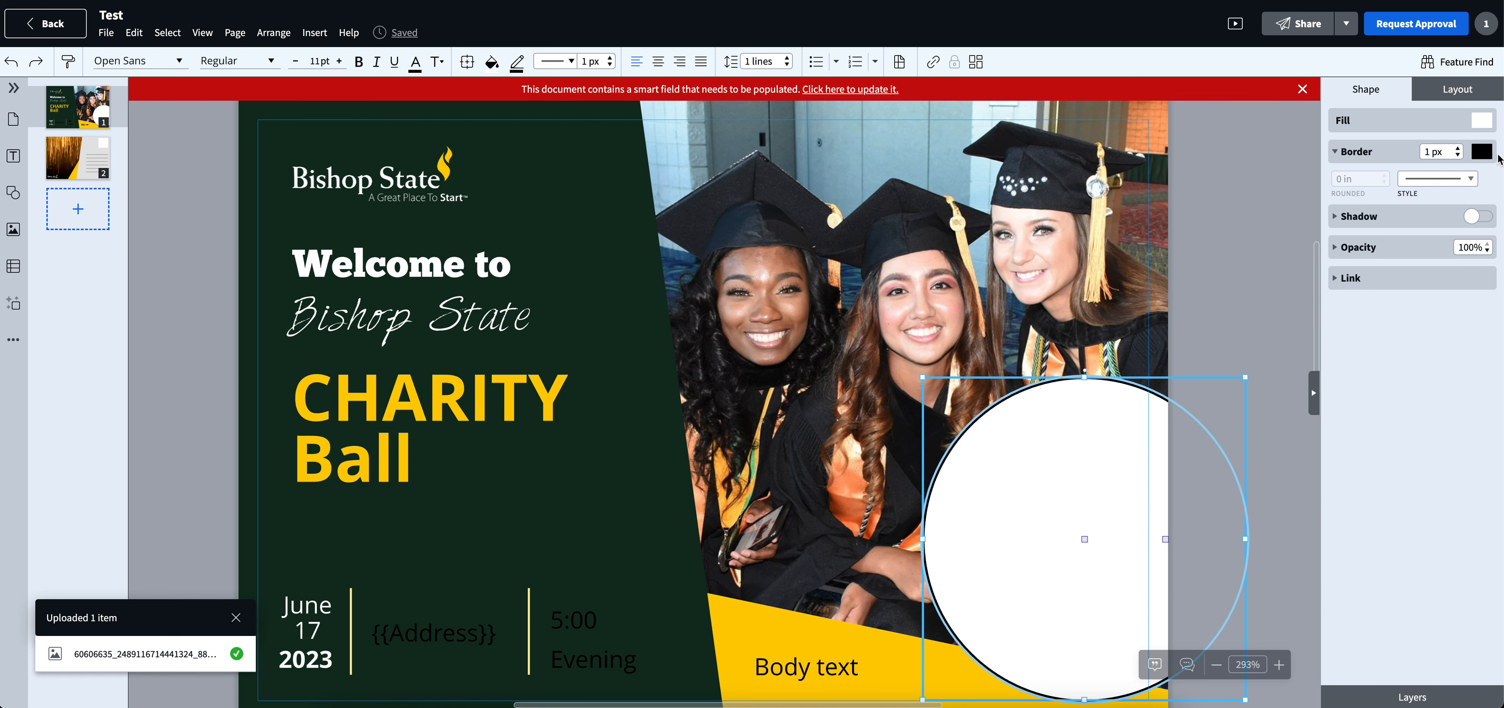
{"action": "left_click", "coordinate": [1481, 151]}
{"action": "left_click", "coordinate": [1312, 284]}
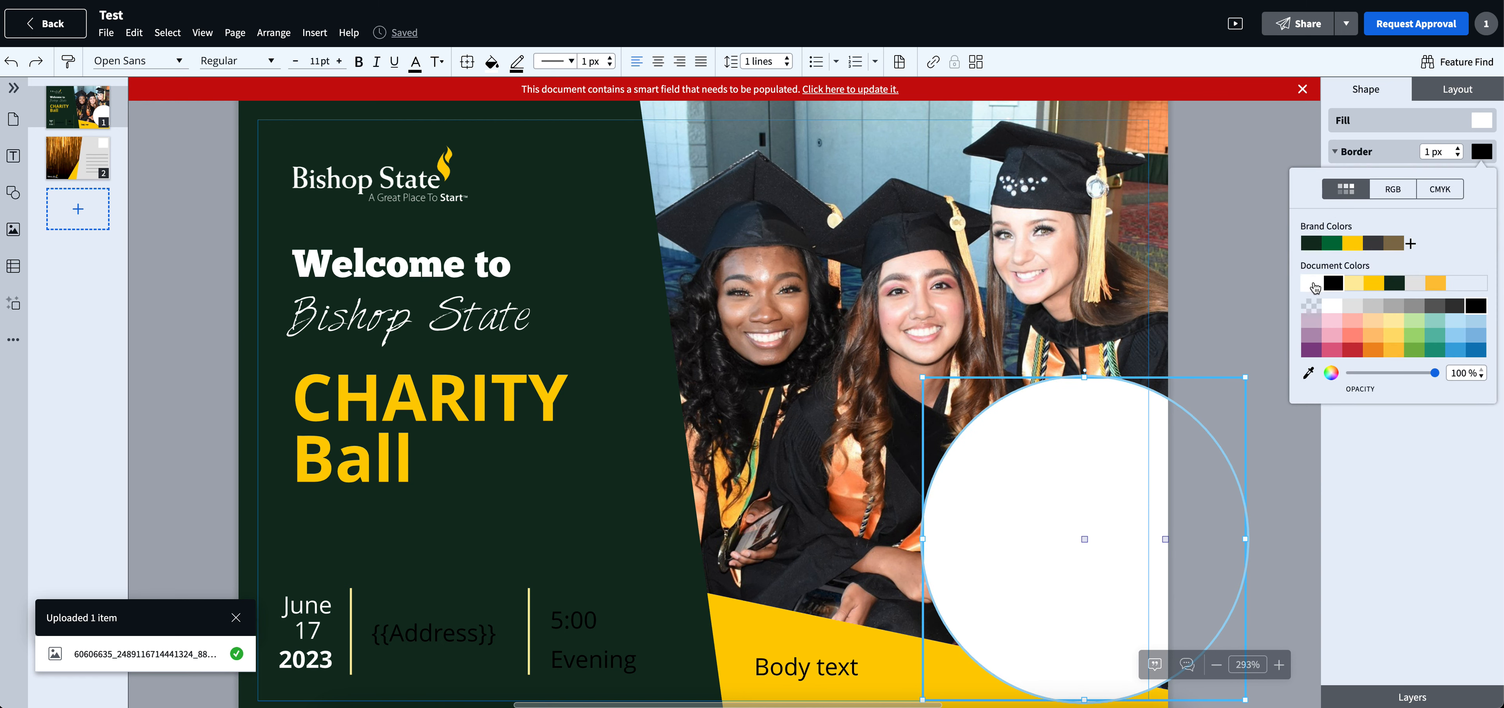
- Move the circle fully onto the postcard over the graduates and fill it with the medium green brand color
{"action": "left_click_drag", "start_coordinate": [1064, 462], "coordinate": [876, 402]}
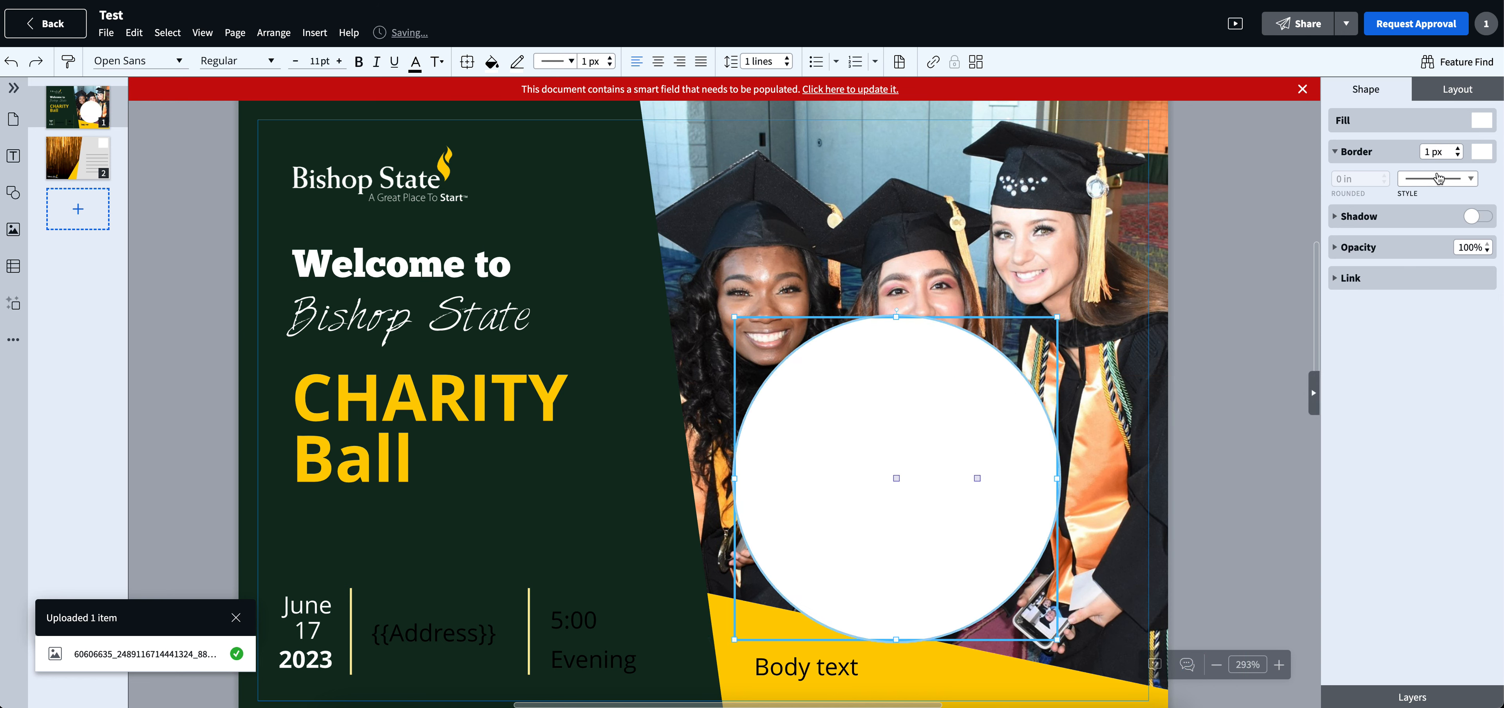
{"action": "left_click", "coordinate": [1481, 120]}
{"action": "left_click", "coordinate": [1325, 212]}
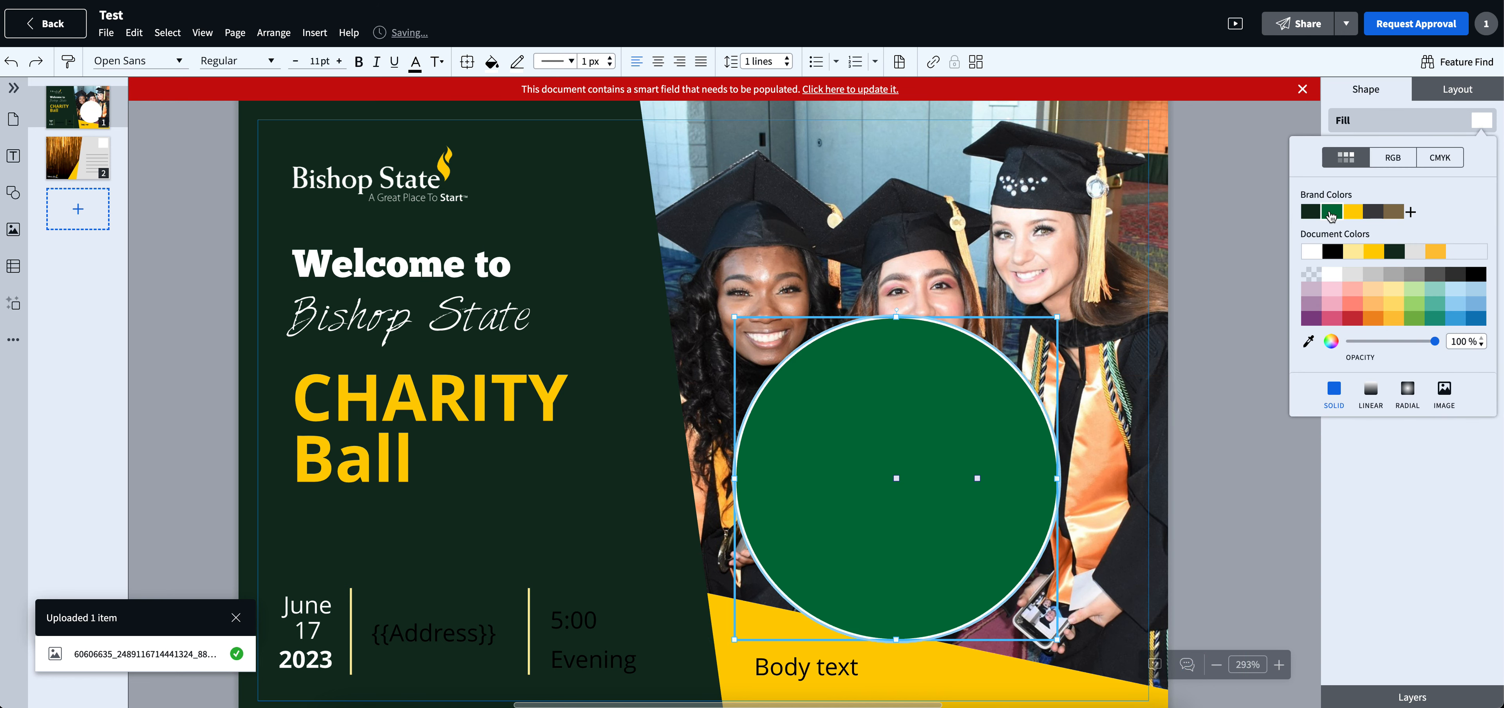
{"action": "left_click_drag", "start_coordinate": [948, 391], "coordinate": [998, 378]}
- Make the green circle's border transparent and move the circle down below the middle graduate's face
{"action": "left_click", "coordinate": [1482, 151]}
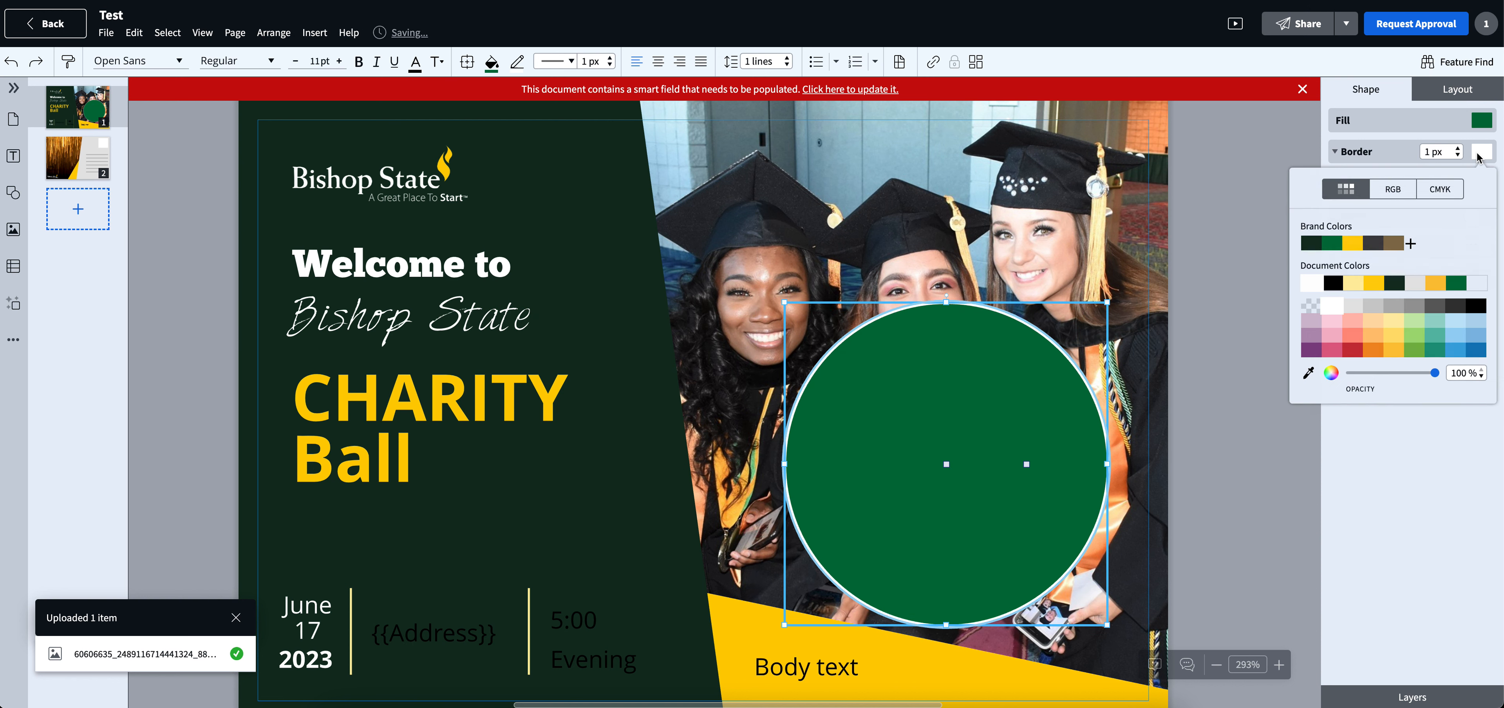
{"action": "left_click", "coordinate": [1310, 307]}
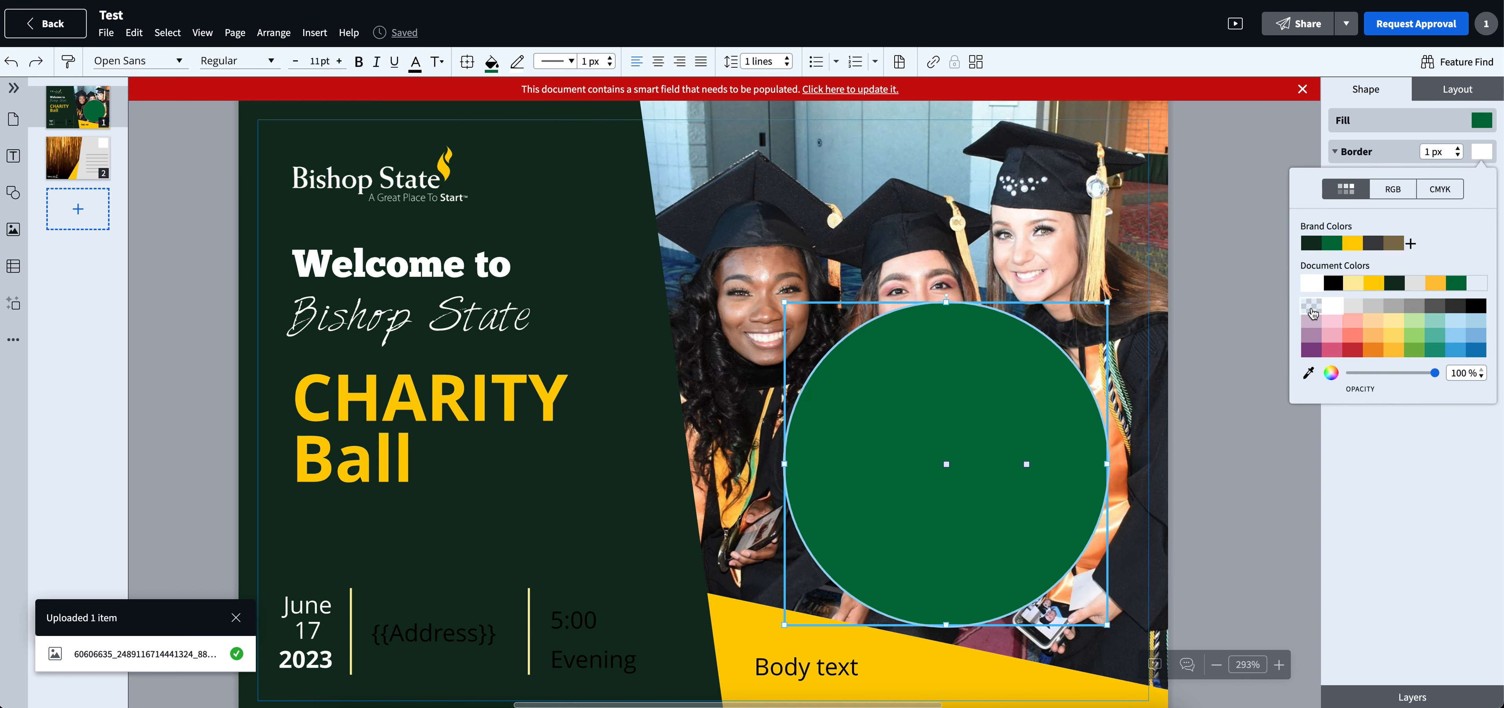
{"action": "left_click", "coordinate": [970, 393]}
{"action": "left_click", "coordinate": [970, 392]}
{"action": "left_click_drag", "start_coordinate": [982, 388], "coordinate": [983, 467]}
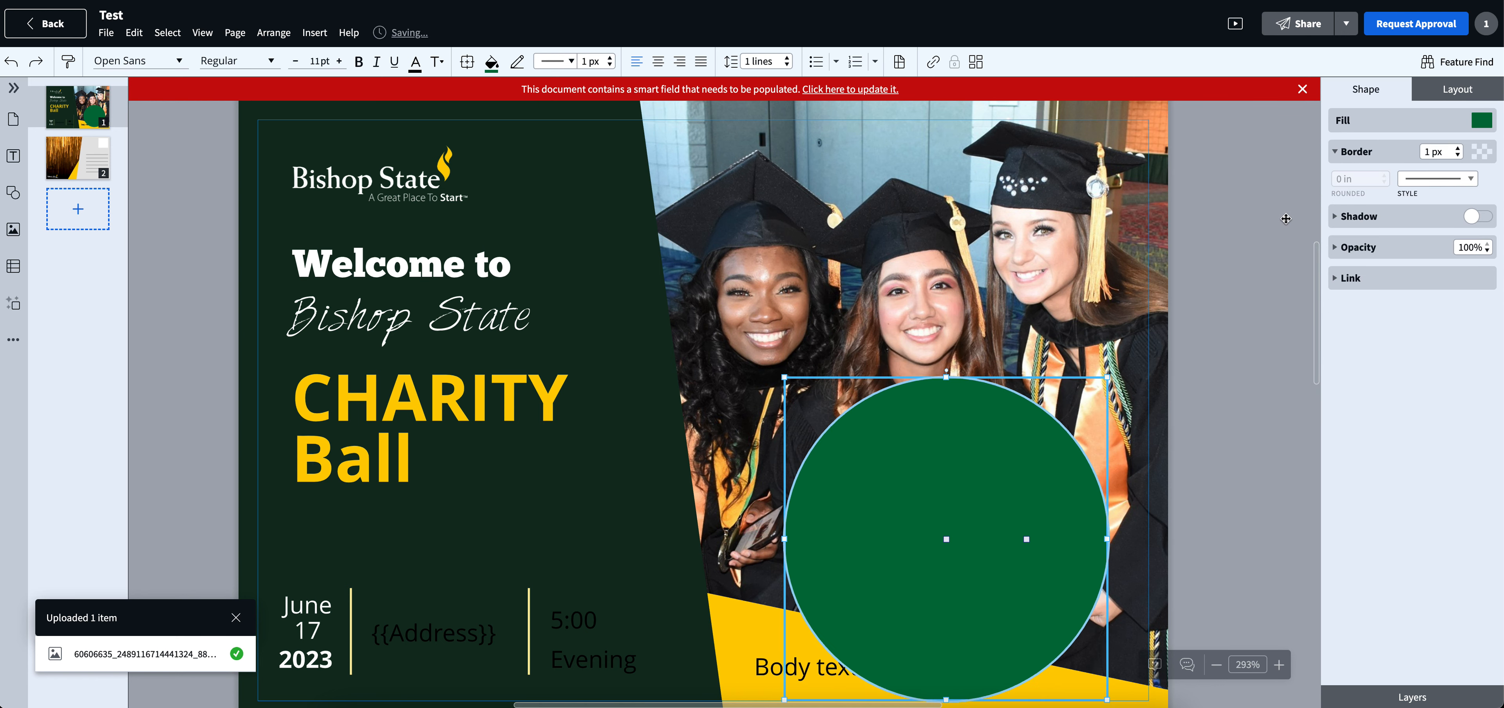
- Move the body text box up from the yellow wedge to the circle's middle and show its text formatting options
{"action": "scroll", "coordinate": [1019, 503], "scroll_direction": "down", "scroll_amount": 5}
{"action": "scroll", "coordinate": [740, 585], "scroll_direction": "up", "scroll_amount": 2}
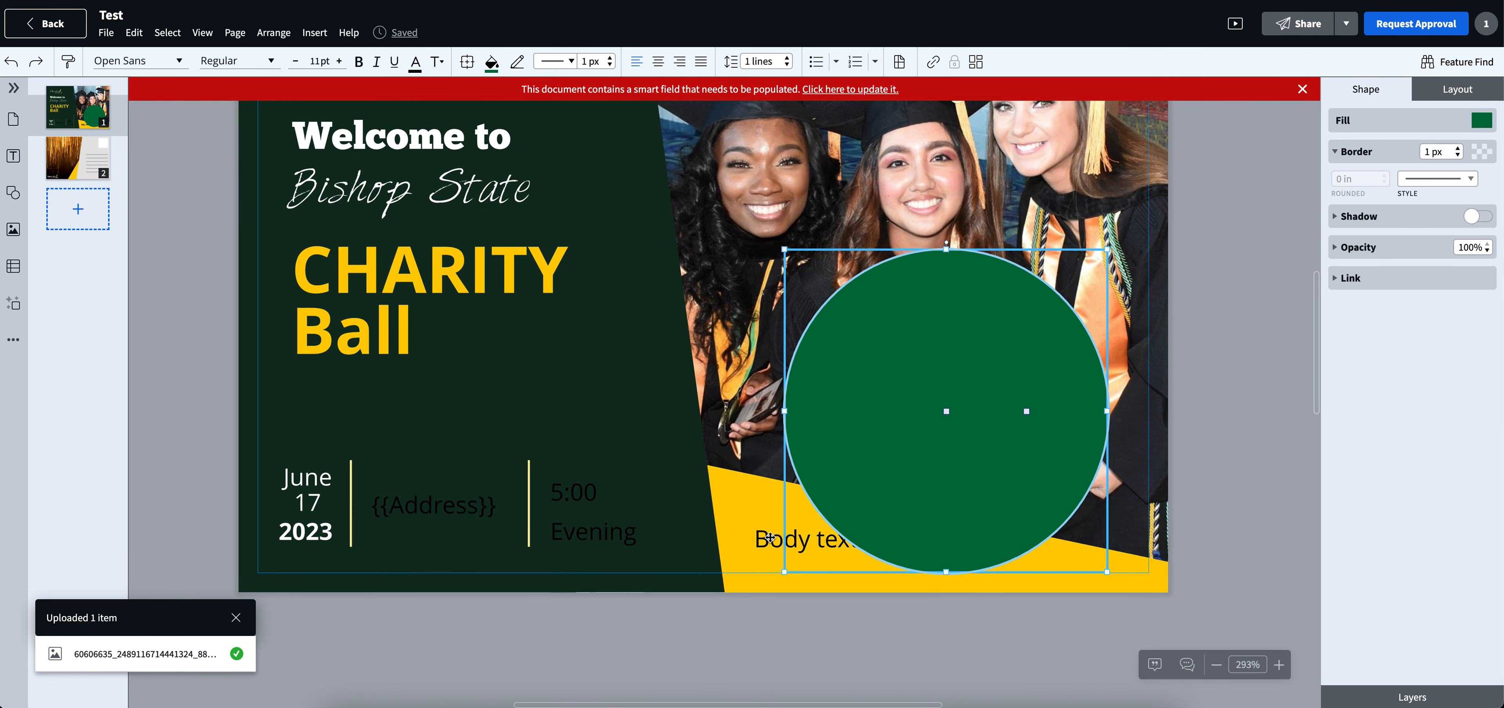
{"action": "left_click", "coordinate": [769, 537]}
{"action": "left_click_drag", "start_coordinate": [769, 537], "coordinate": [883, 410]}
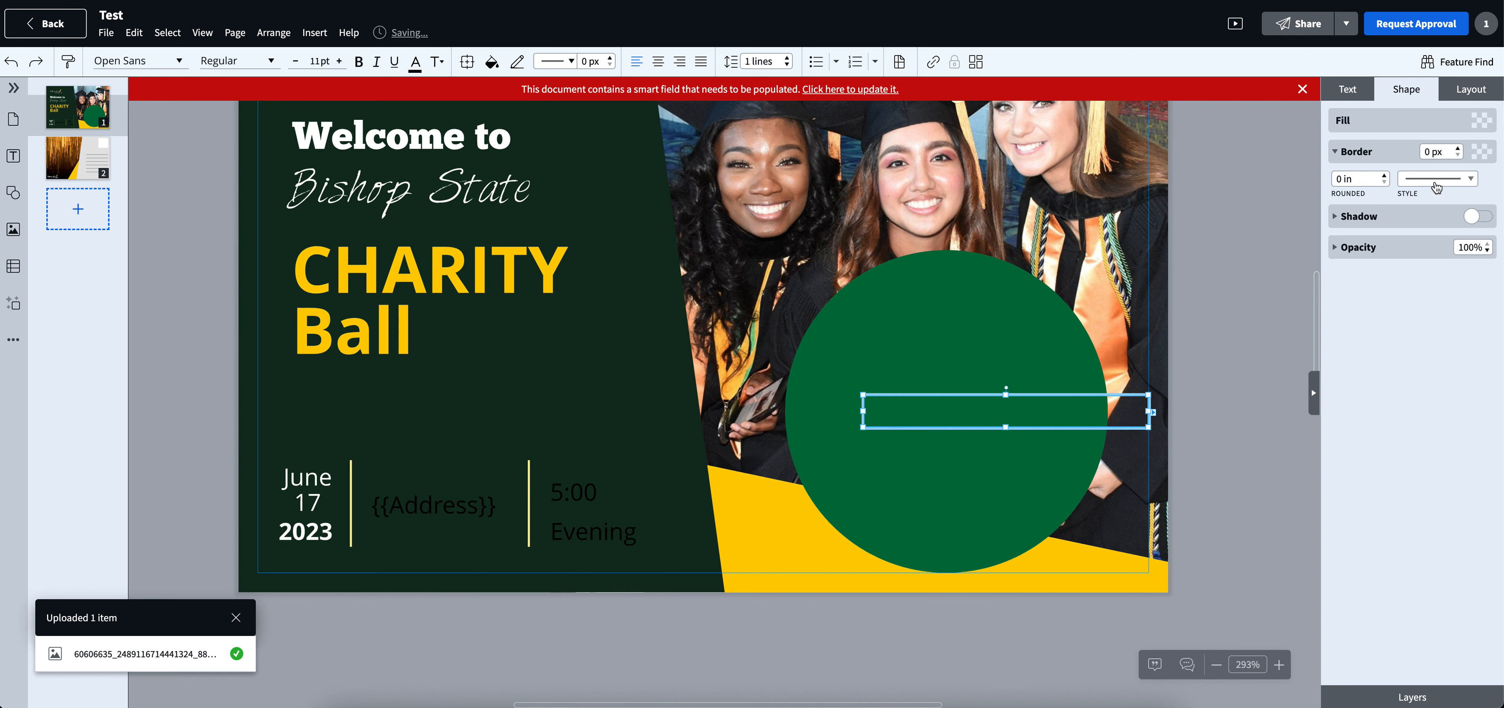
{"action": "left_click", "coordinate": [1353, 95]}
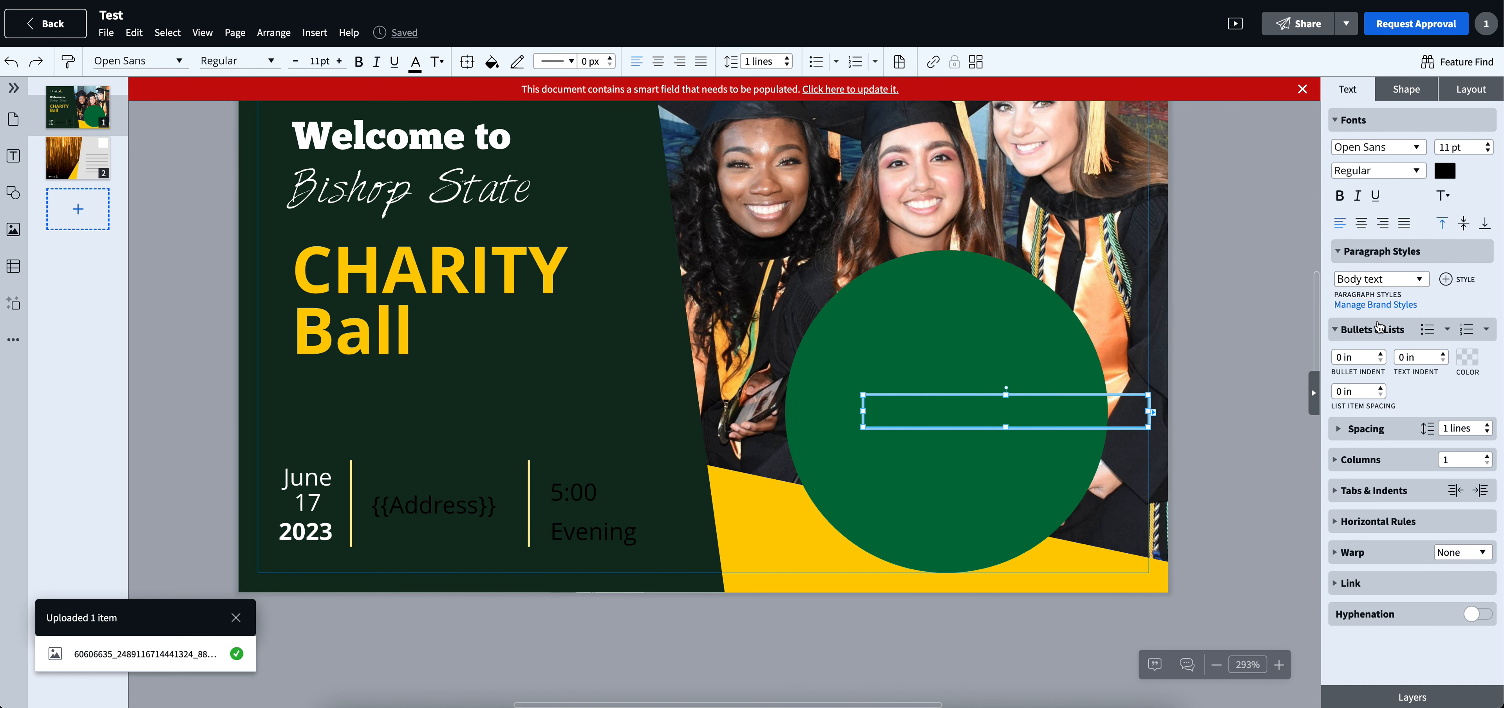
{"action": "scroll", "coordinate": [1190, 366], "scroll_direction": "up", "scroll_amount": 3}
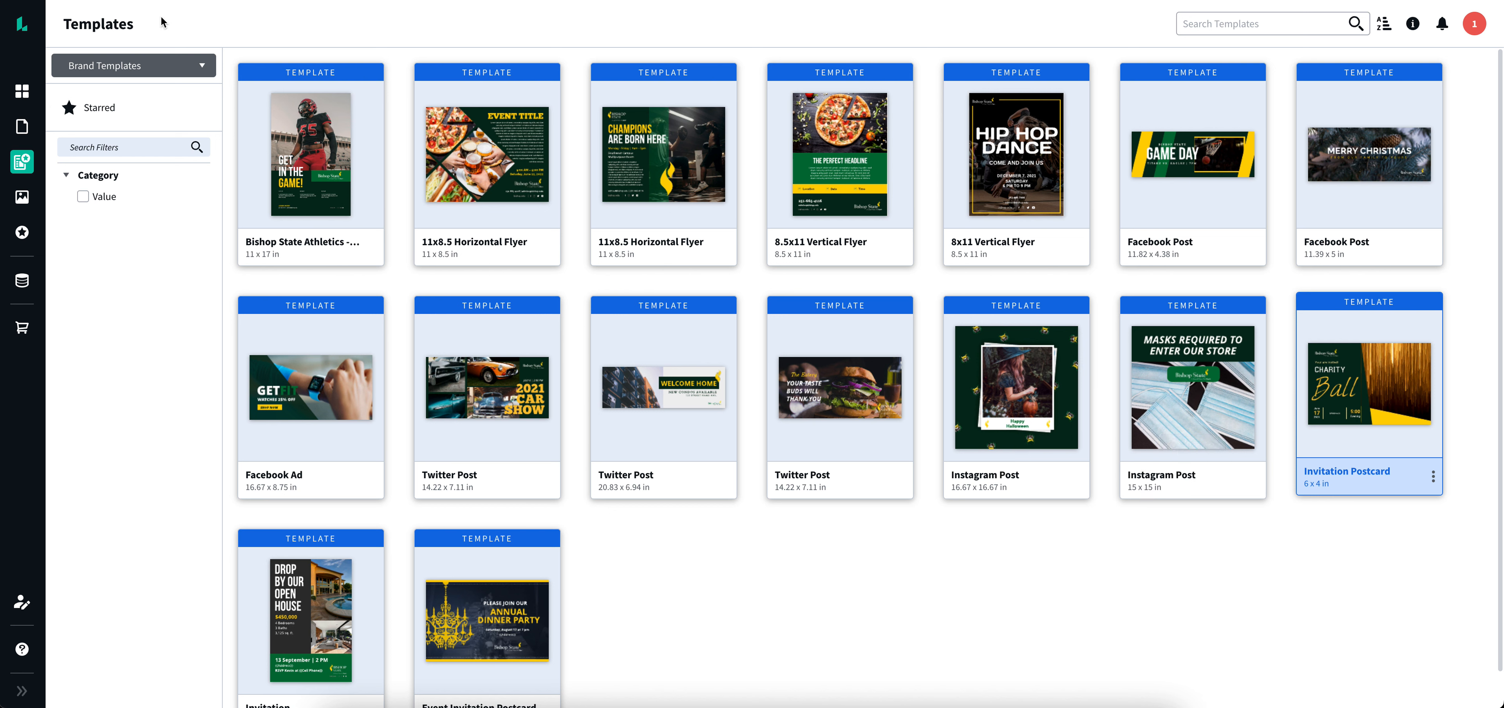
- Reopen the Test invitation postcard, the first document in My Documents
{"action": "left_click", "coordinate": [22, 126]}
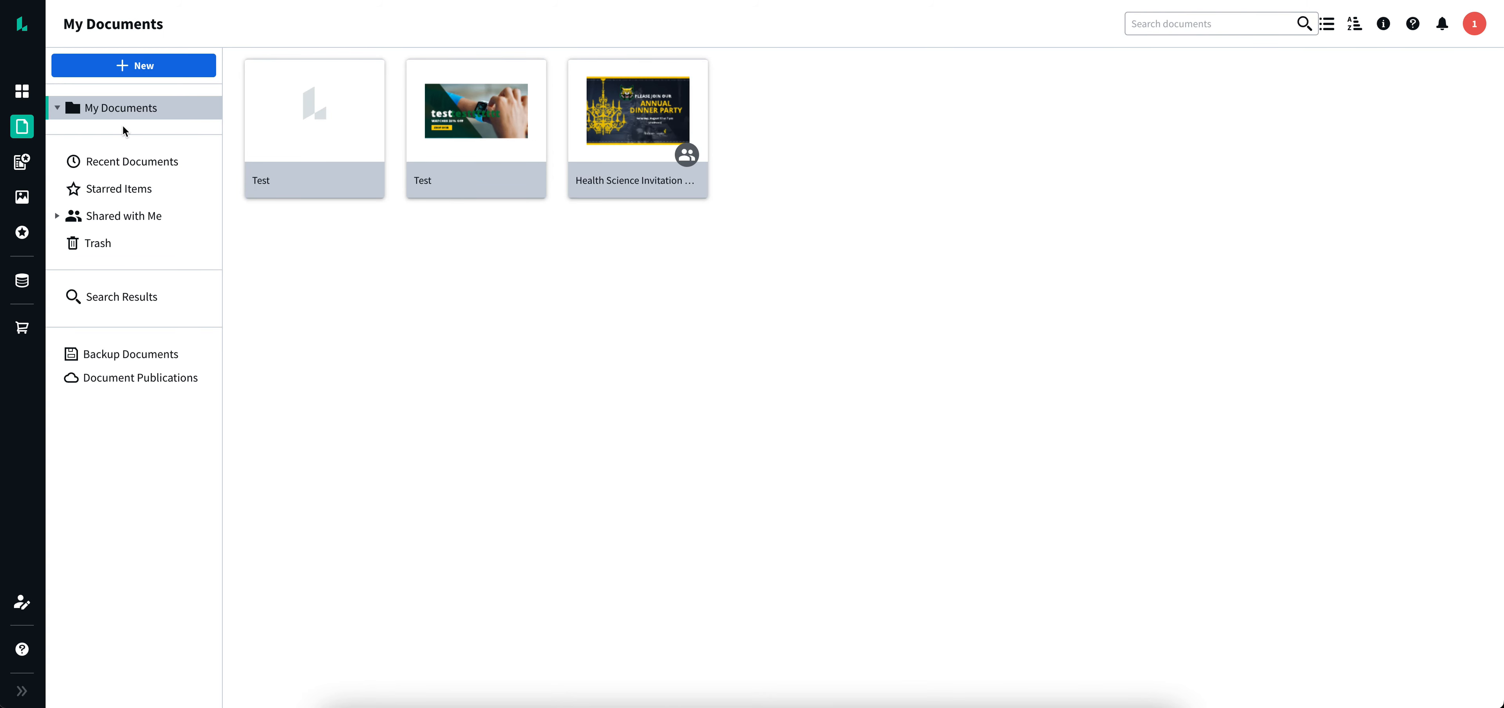
{"action": "mouse_move", "coordinate": [299, 106]}
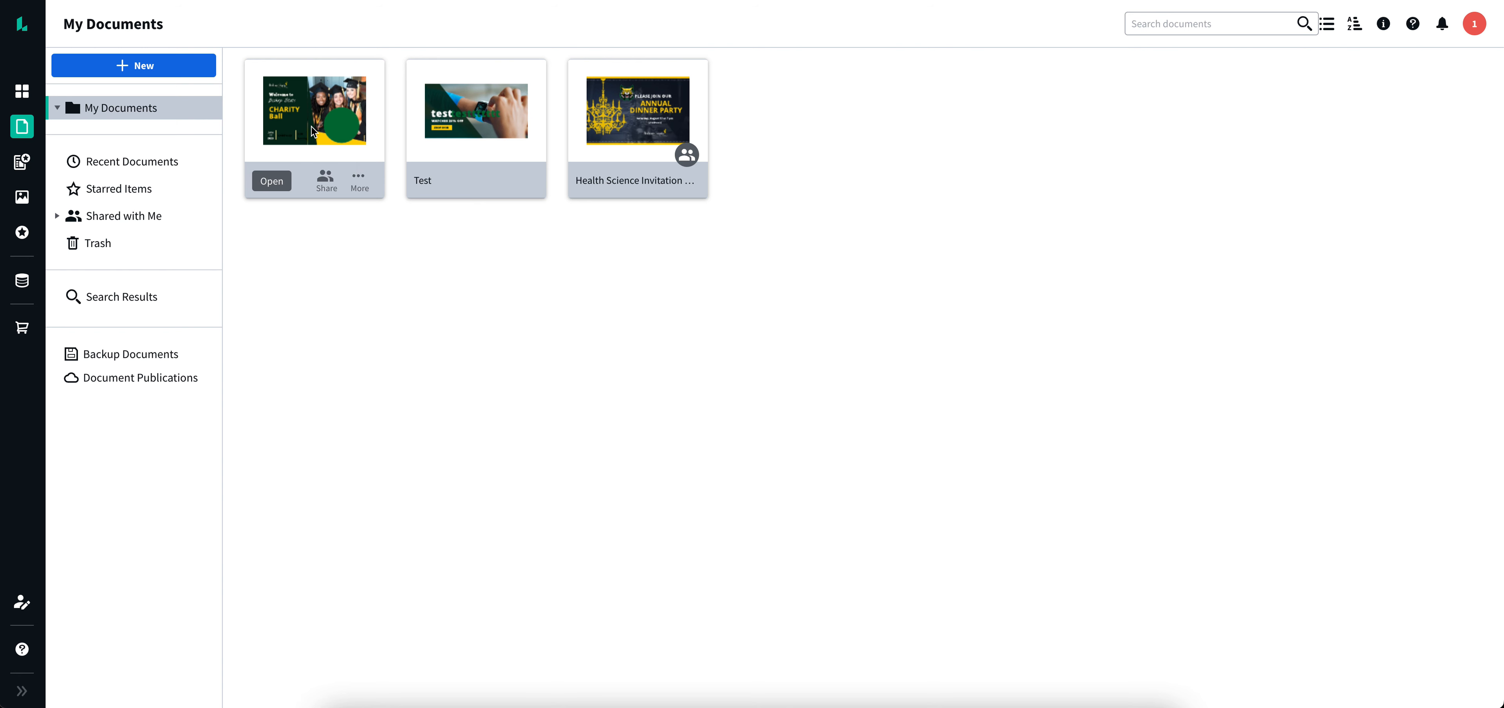
{"action": "left_click", "coordinate": [313, 130]}
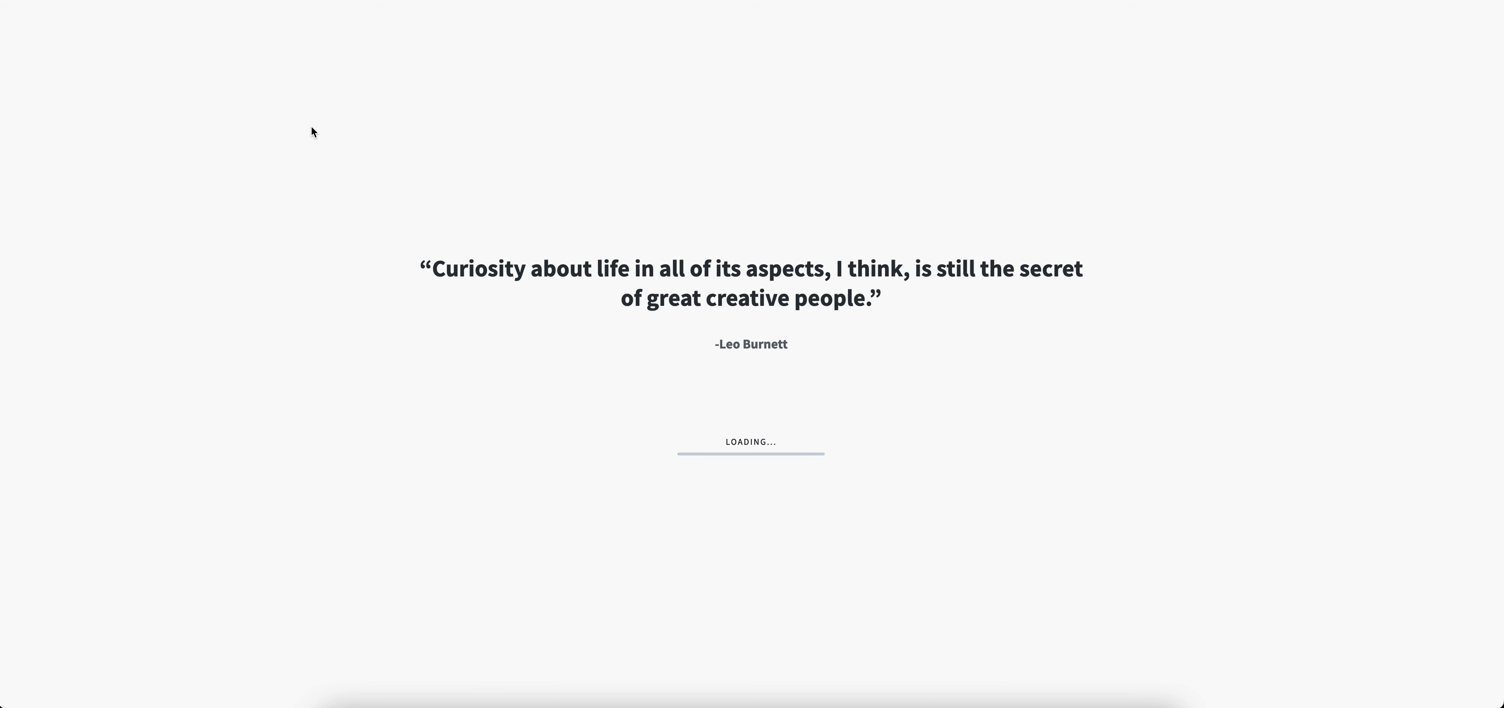